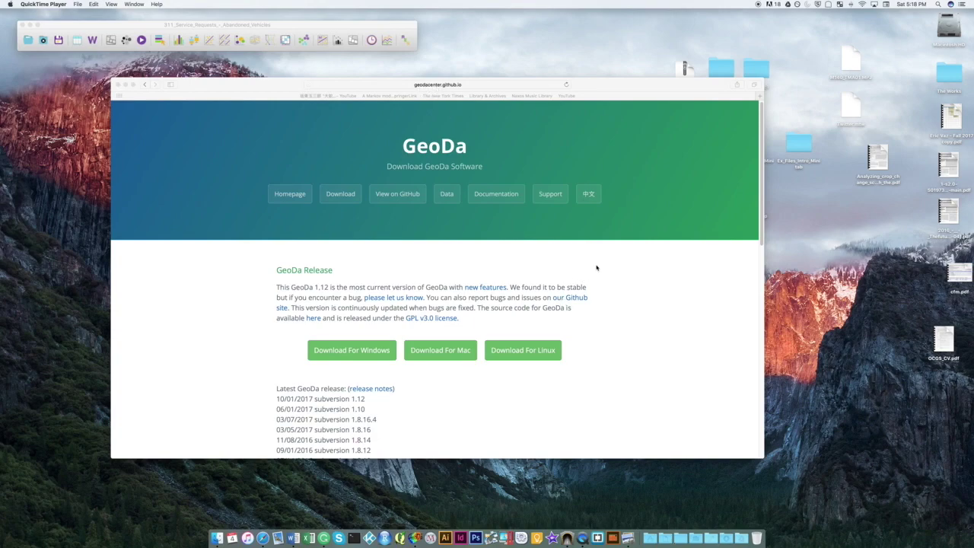
Bring Safari forward and open the GeoDa site's Data link in a new tab
scroll(598, 266, down, 1)
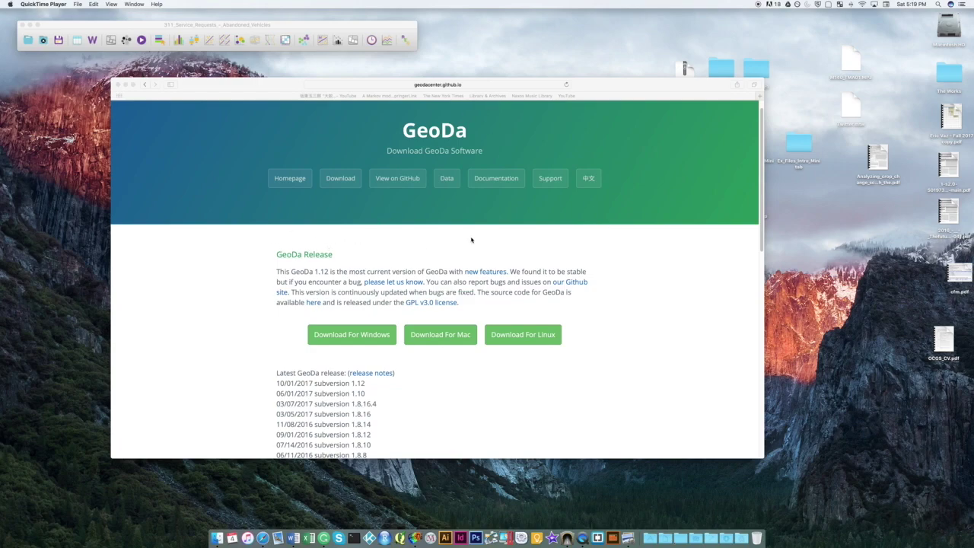
click(348, 174)
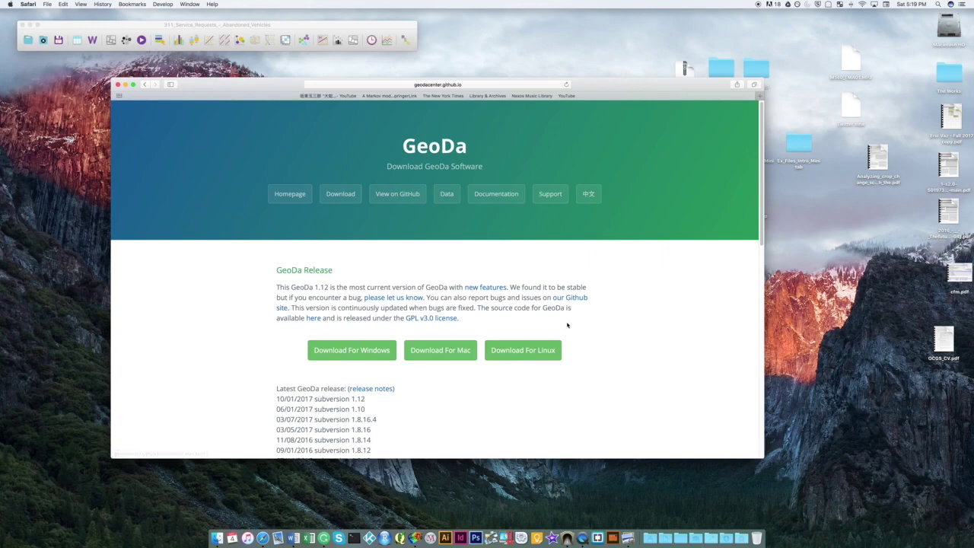
scroll(582, 325, down, 1)
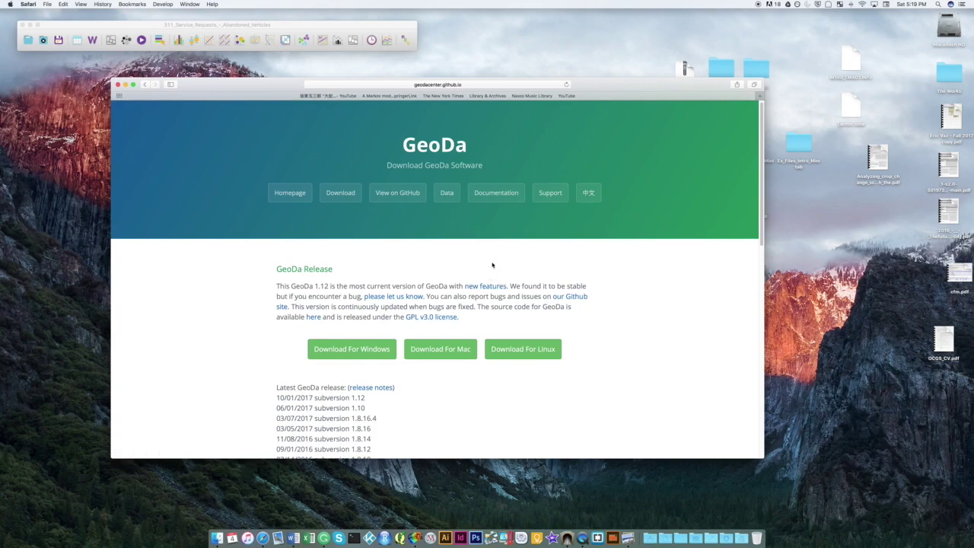
click(451, 197)
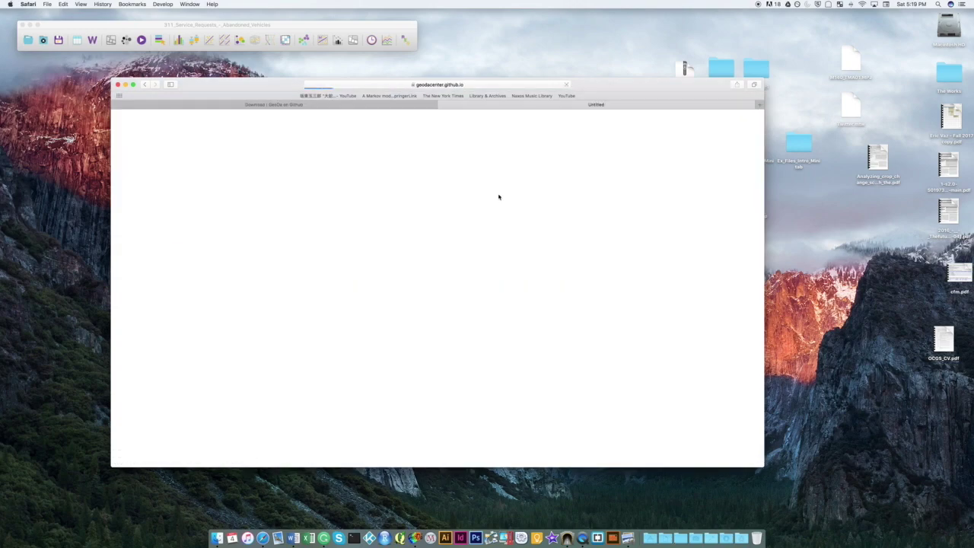
Close the sample data tab and go to the GeoDa Documentation page
key(super+w)
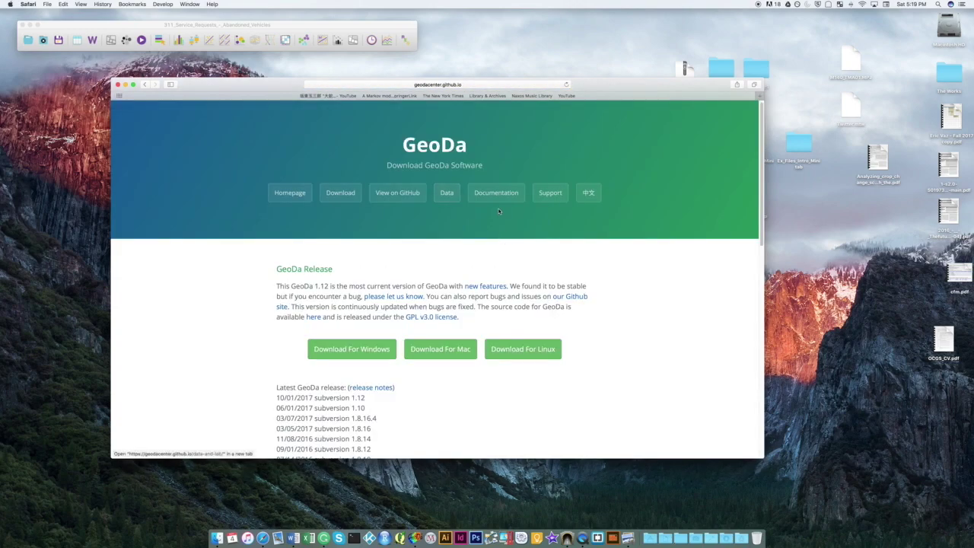
click(492, 193)
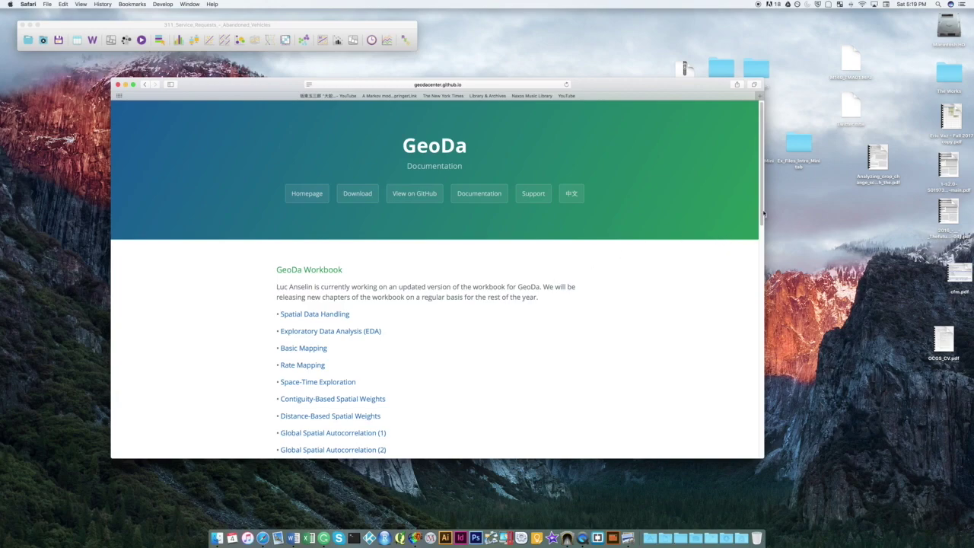
scroll(763, 214, down, 1)
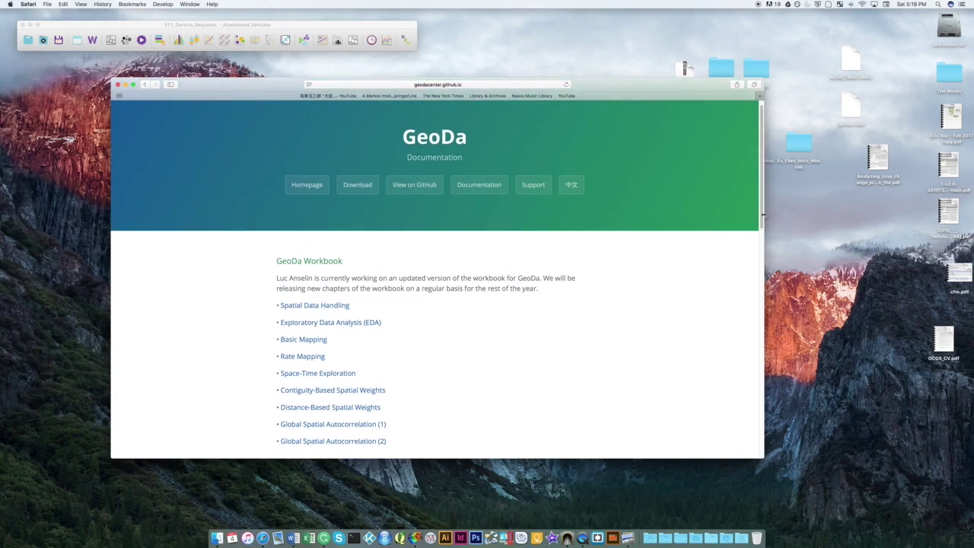
scroll(763, 214, down, 3)
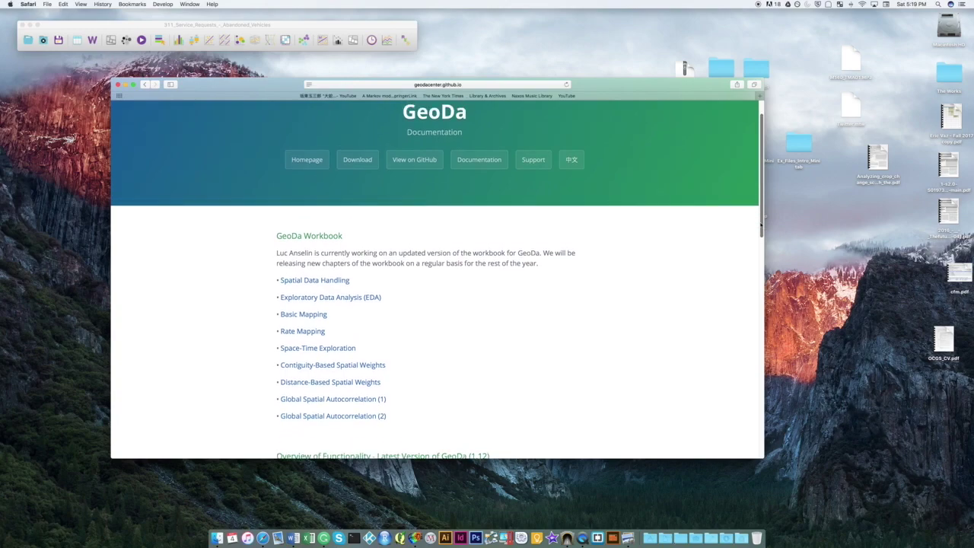
scroll(761, 225, up, 3)
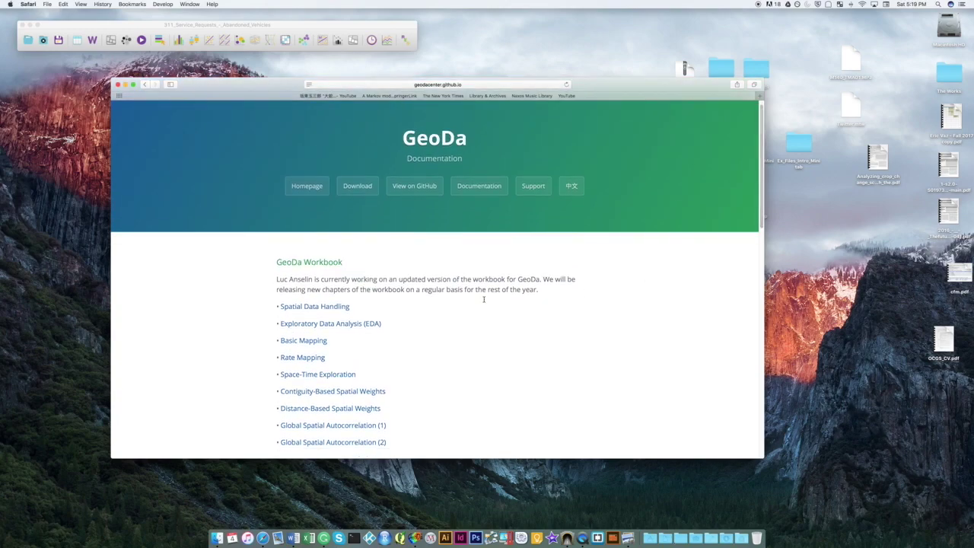
scroll(484, 302, down, 1)
scroll(472, 263, down, 1)
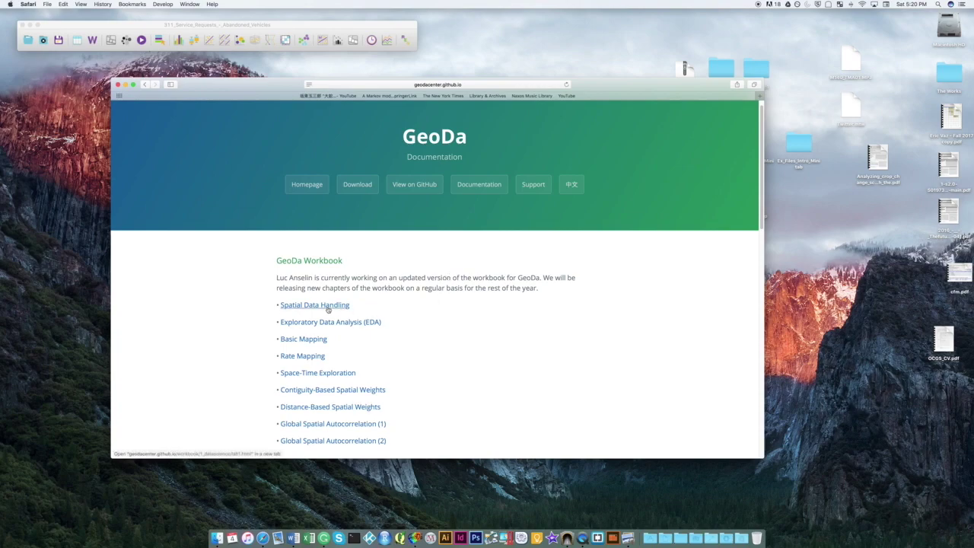
Open the workbook's Spatial Data Handling chapter in a new tab
scroll(516, 290, down, 2)
scroll(516, 289, down, 2)
scroll(515, 289, up, 4)
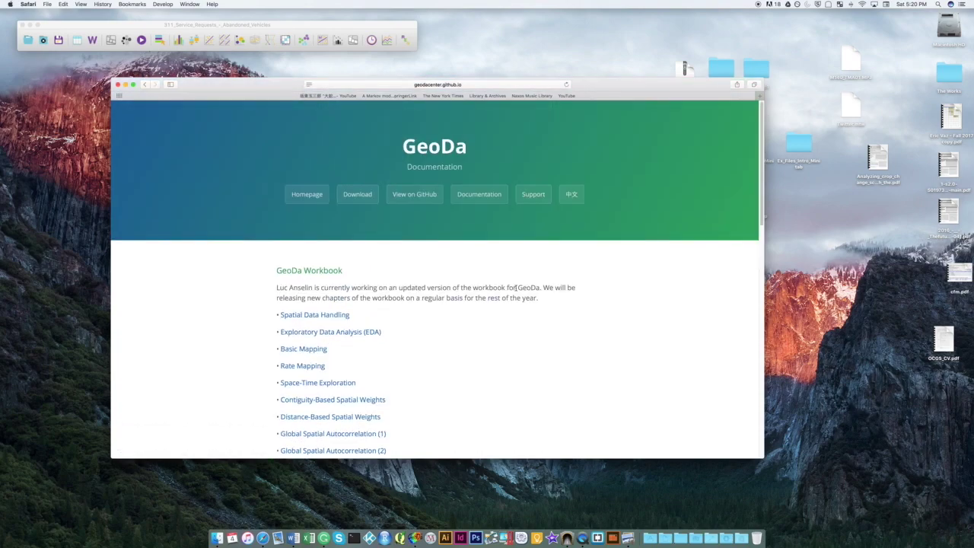
scroll(516, 290, down, 5)
scroll(516, 290, up, 5)
scroll(515, 289, down, 2)
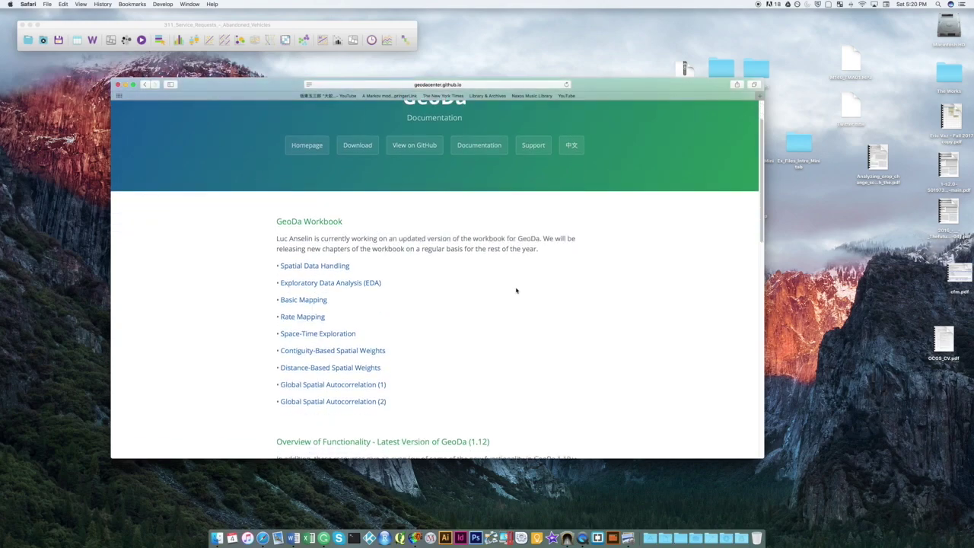
scroll(525, 285, up, 1)
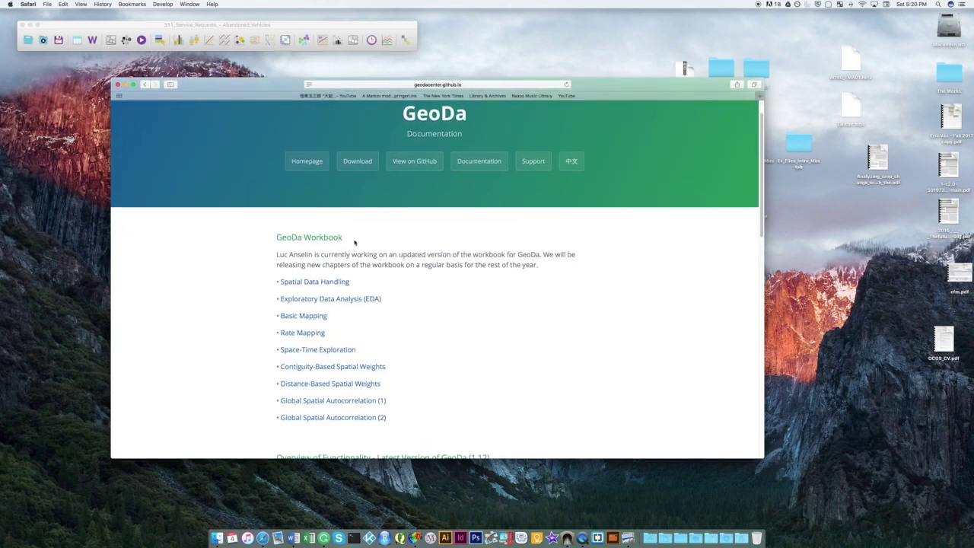
super+click(314, 282)
Switch to the Spatial Data Handling tab and open its City of Chicago data portal link in a new tab
key(ctrl+Tab)
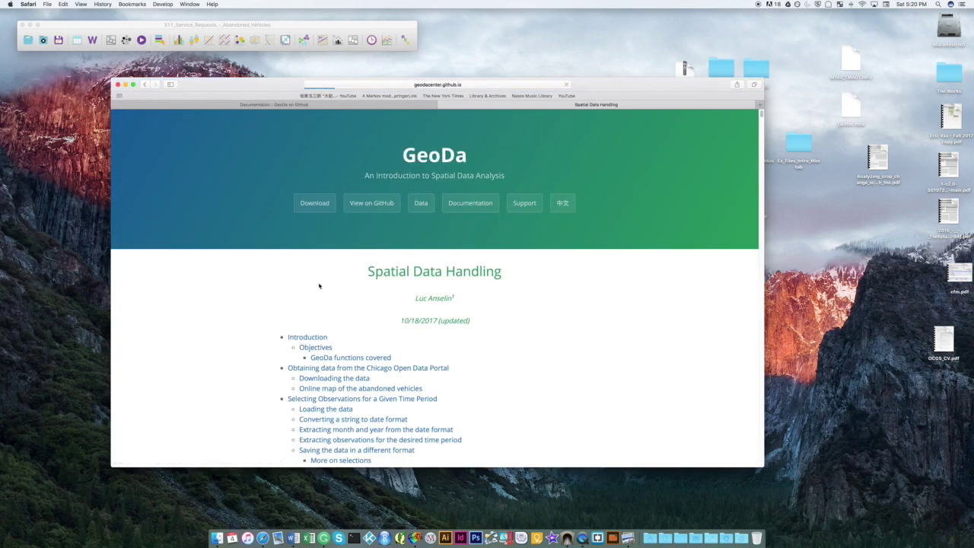
scroll(502, 282, down, 3)
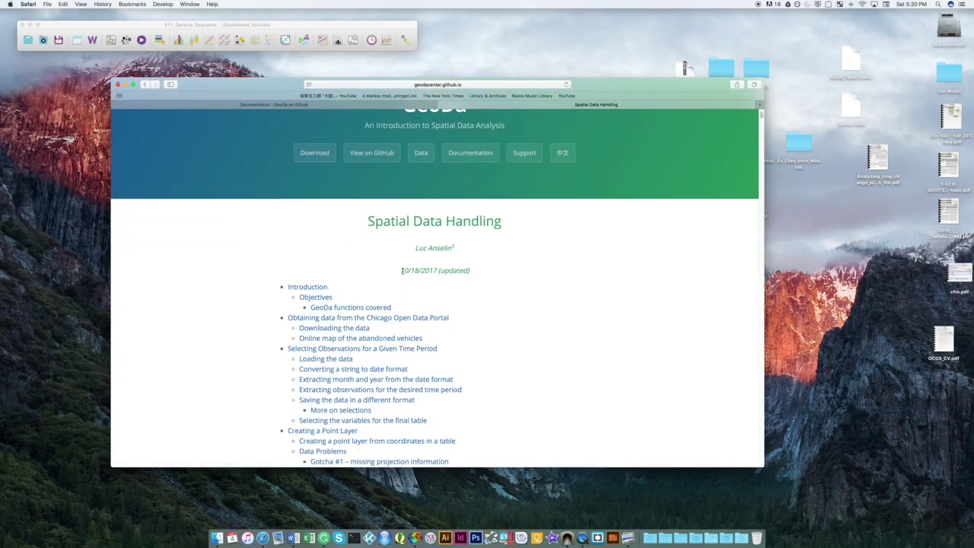
drag(402, 271, 473, 272)
click(471, 273)
scroll(470, 275, down, 1)
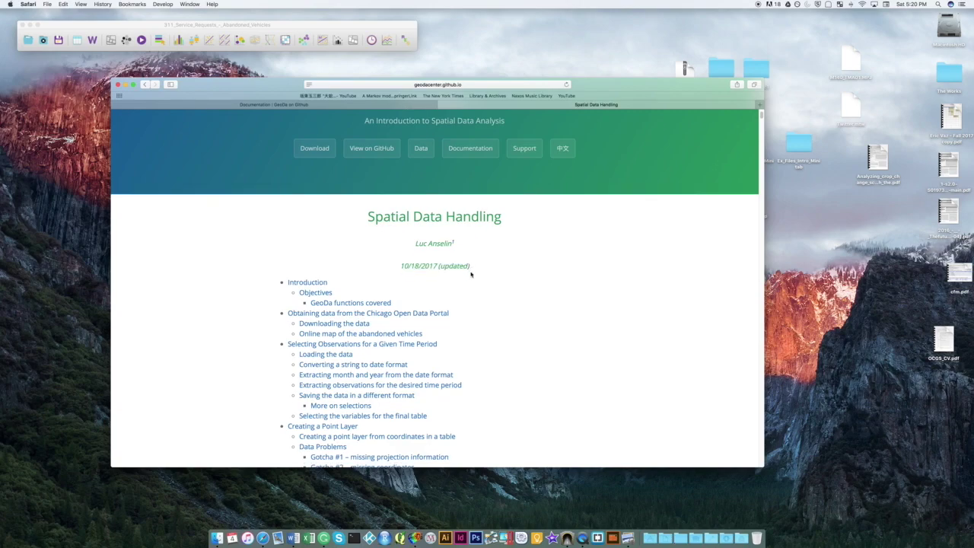
scroll(471, 275, down, 10)
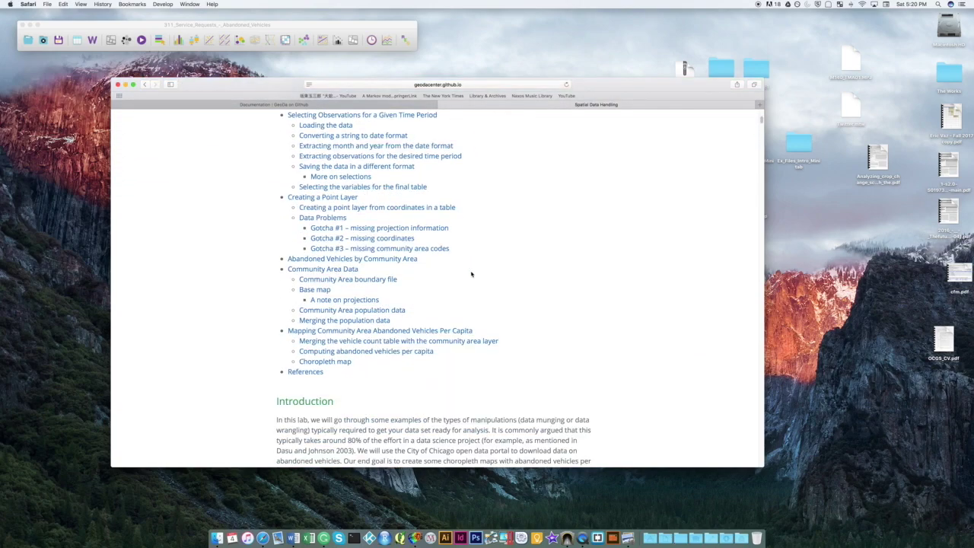
scroll(523, 275, down, 10)
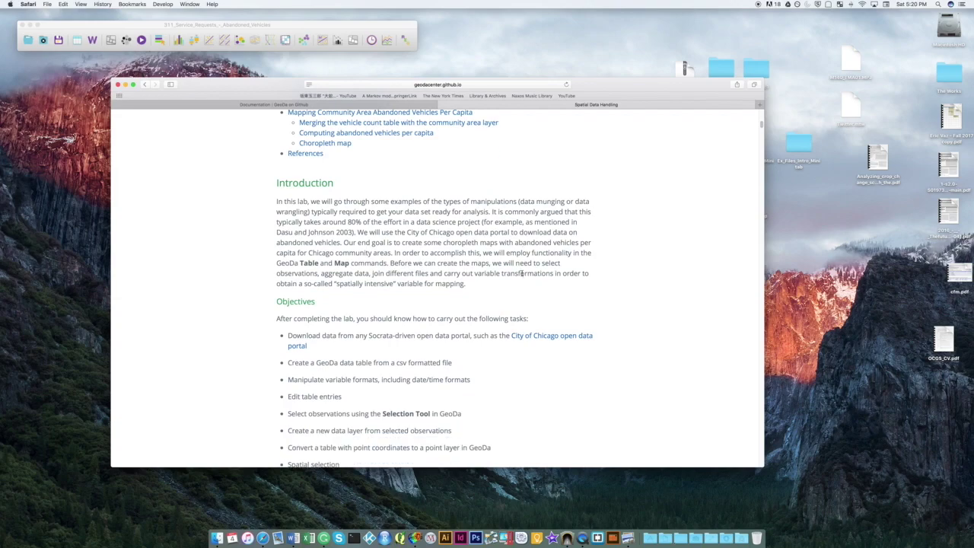
scroll(482, 272, down, 1)
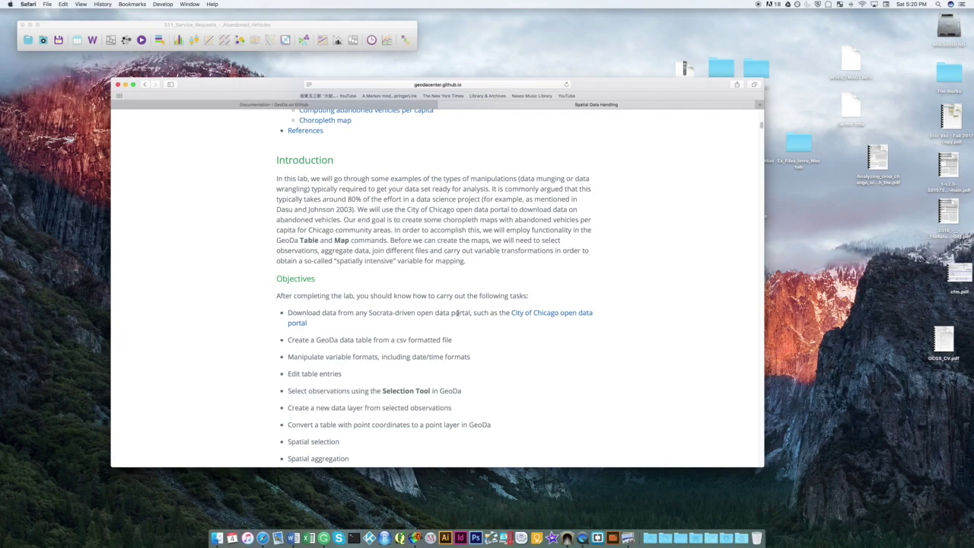
right_click(551, 317)
click(583, 320)
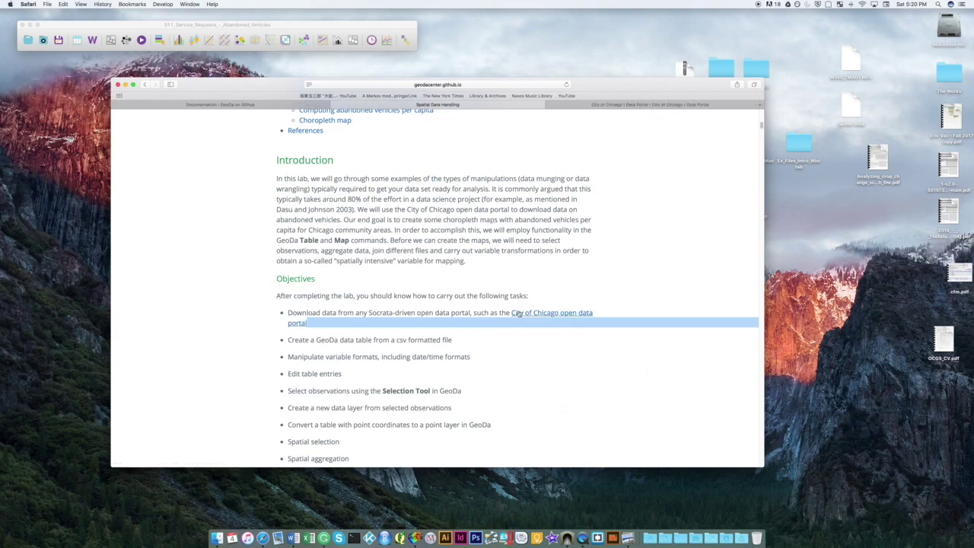
click(512, 303)
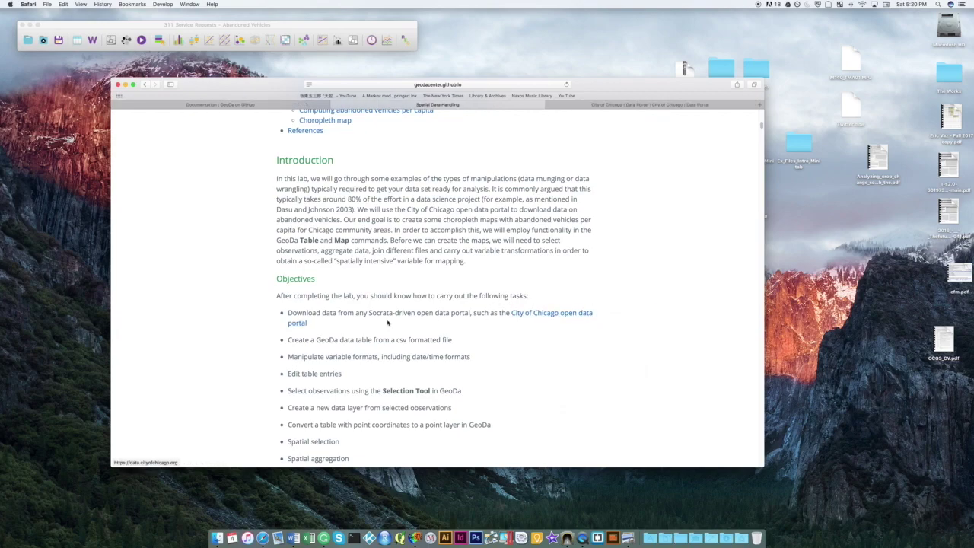
Browse the portal's Service Requests category and search the page for 'abandone'
click(615, 104)
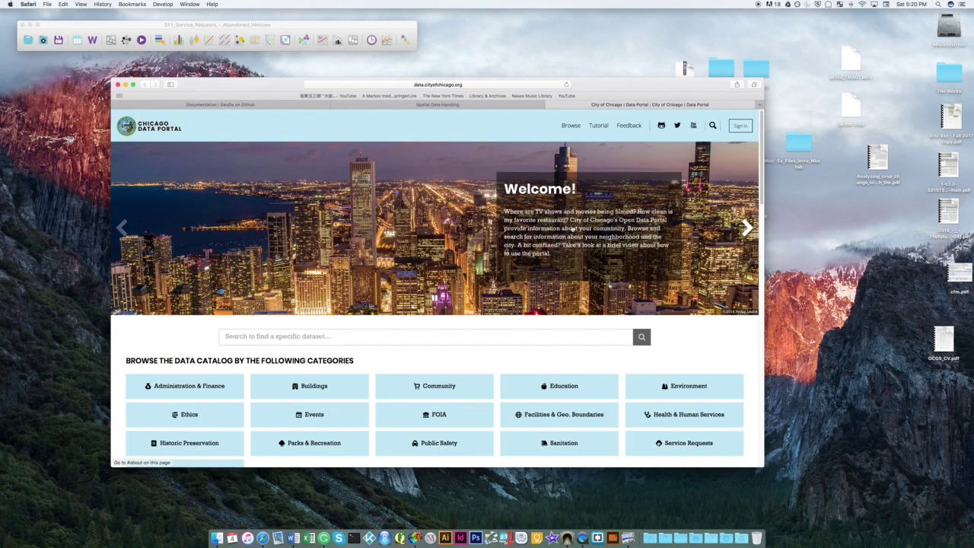
scroll(547, 242, down, 5)
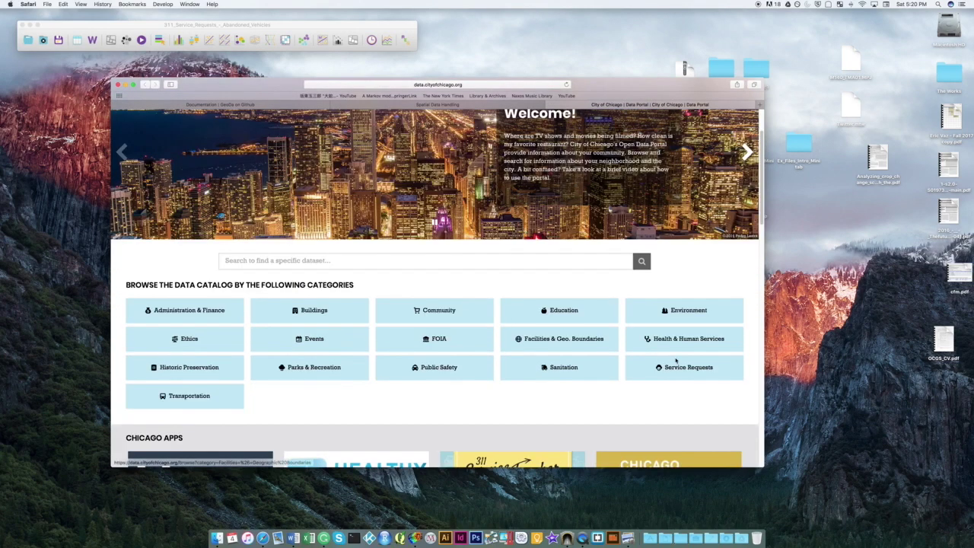
click(679, 367)
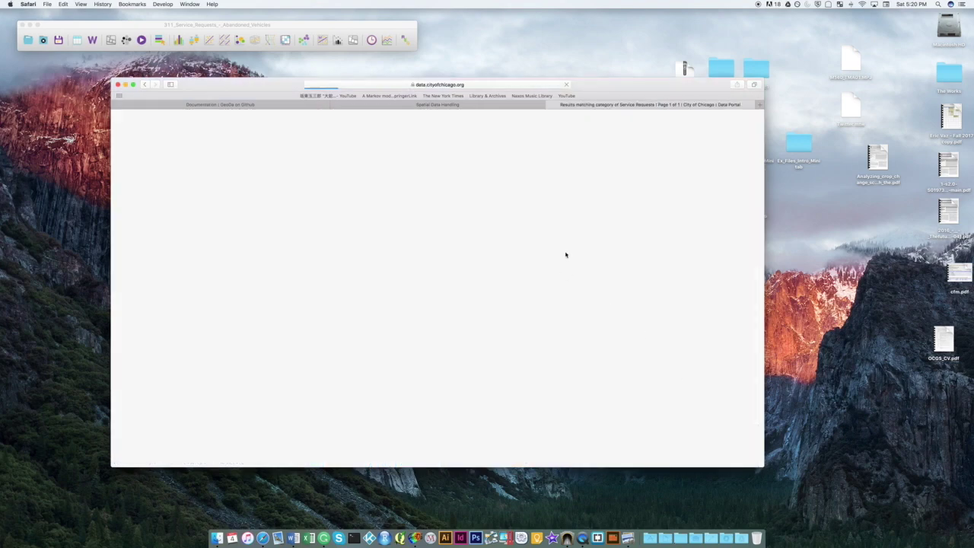
key(super+f)
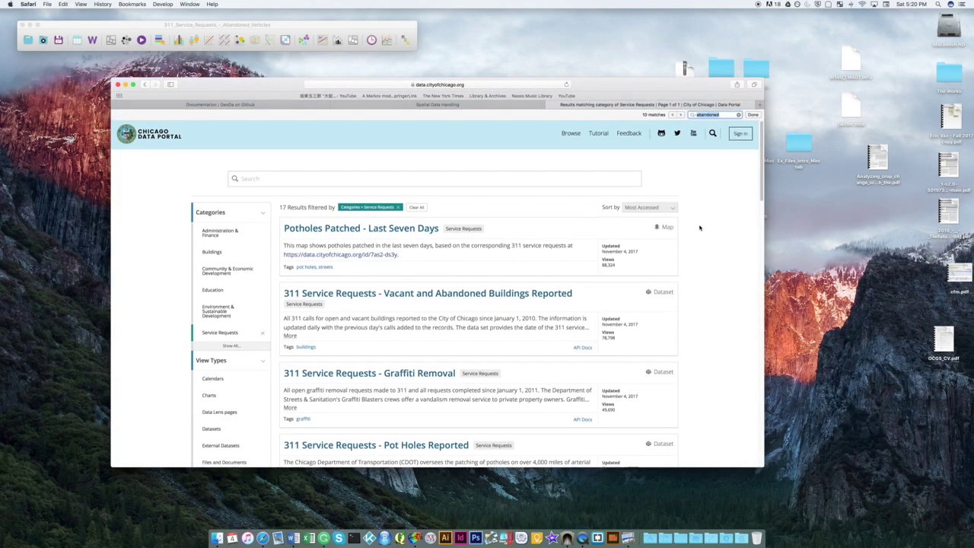
text(abandone)
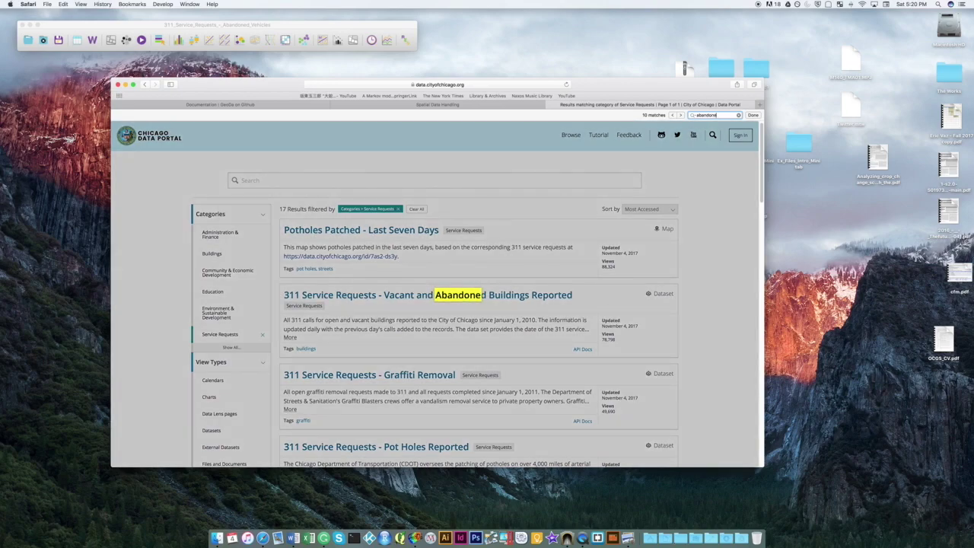
key(Return)
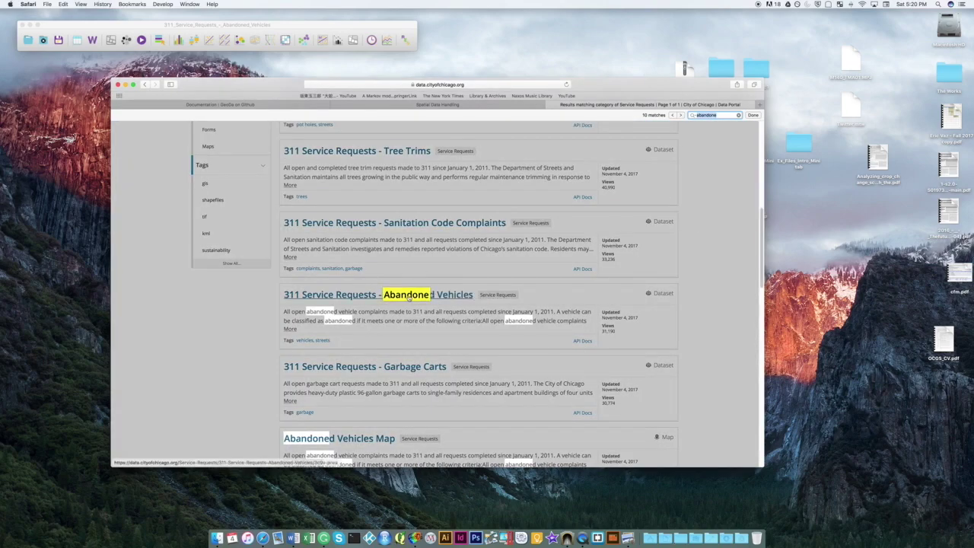
Download the 311 Service Requests - Abandoned Vehicles dataset as CSV and close the portal tab
click(466, 302)
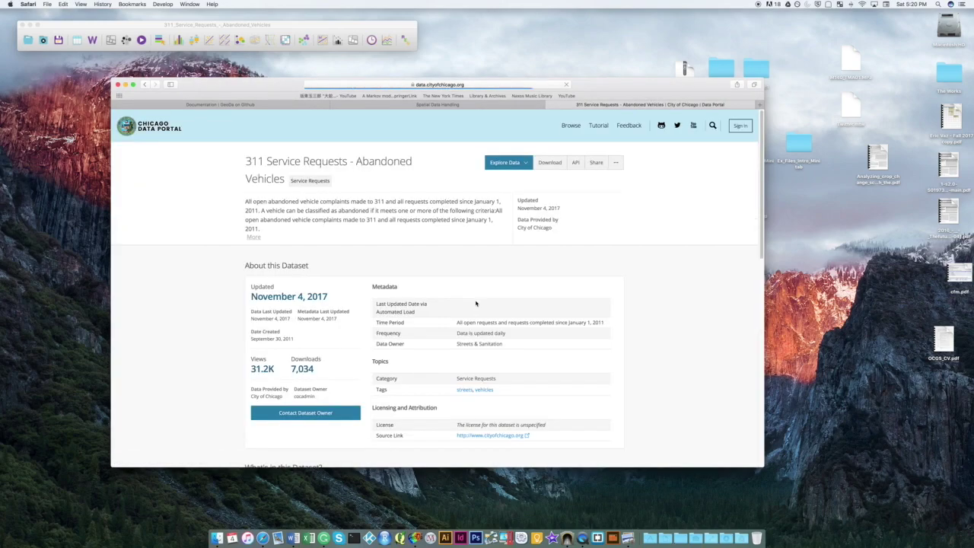
click(552, 162)
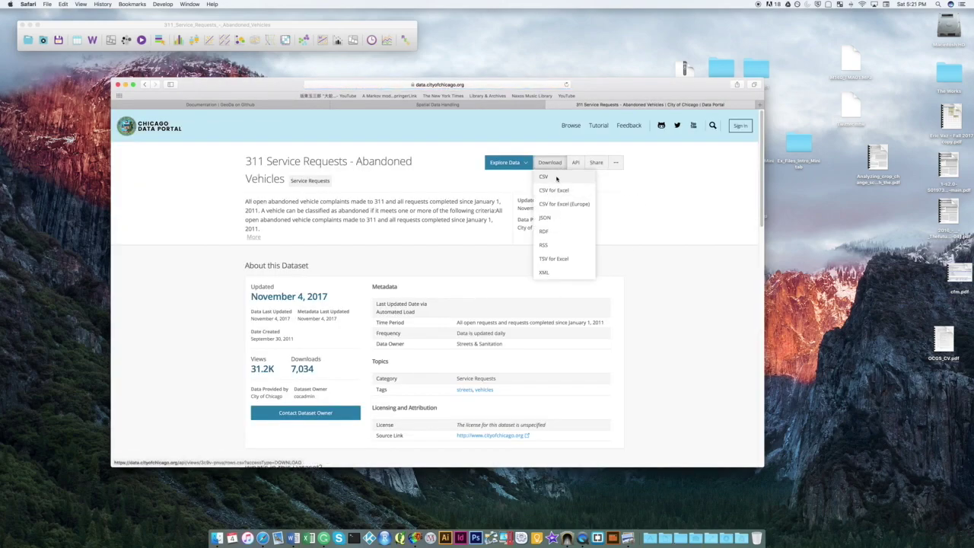
click(556, 178)
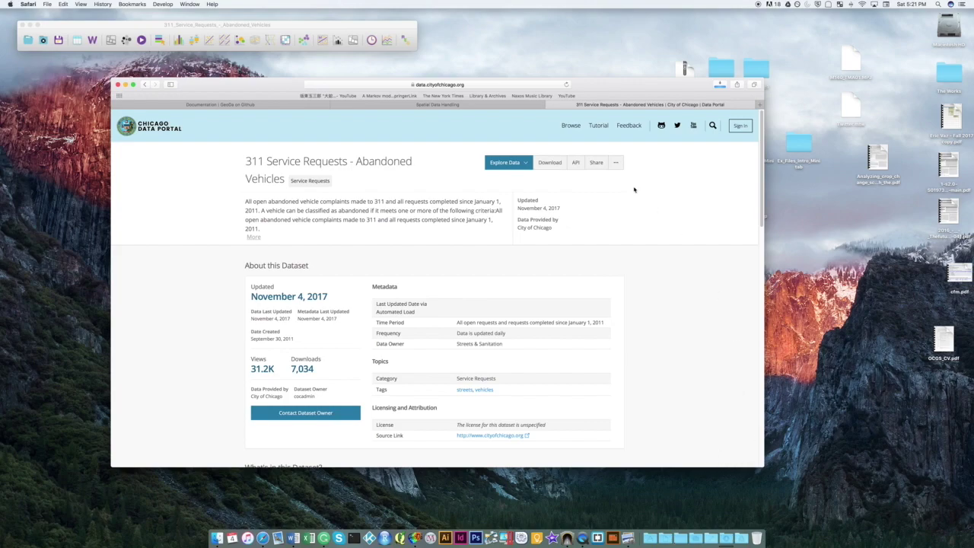
click(550, 105)
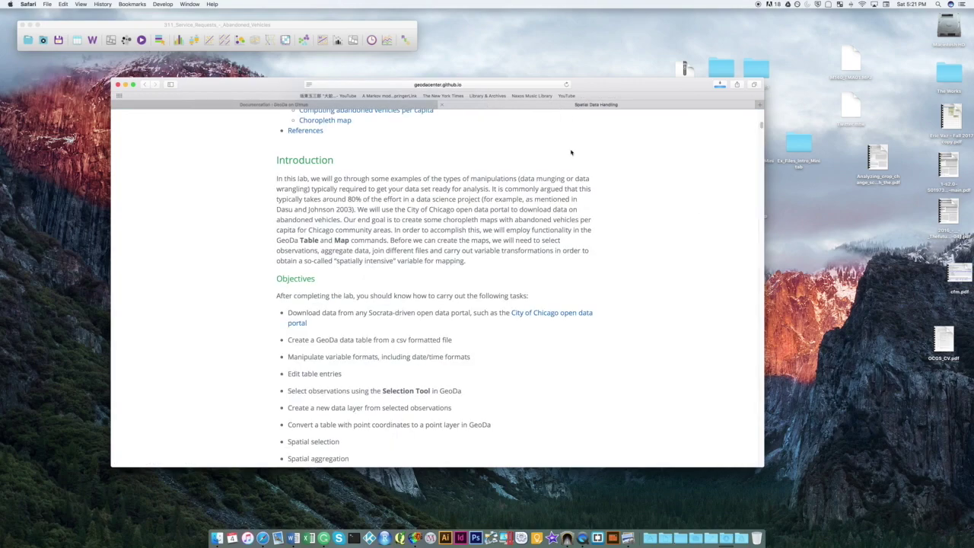
click(728, 538)
Move 311_Service_Requests_-_Abandoned_Vehicles.csv from Downloads onto the desktop
click(785, 386)
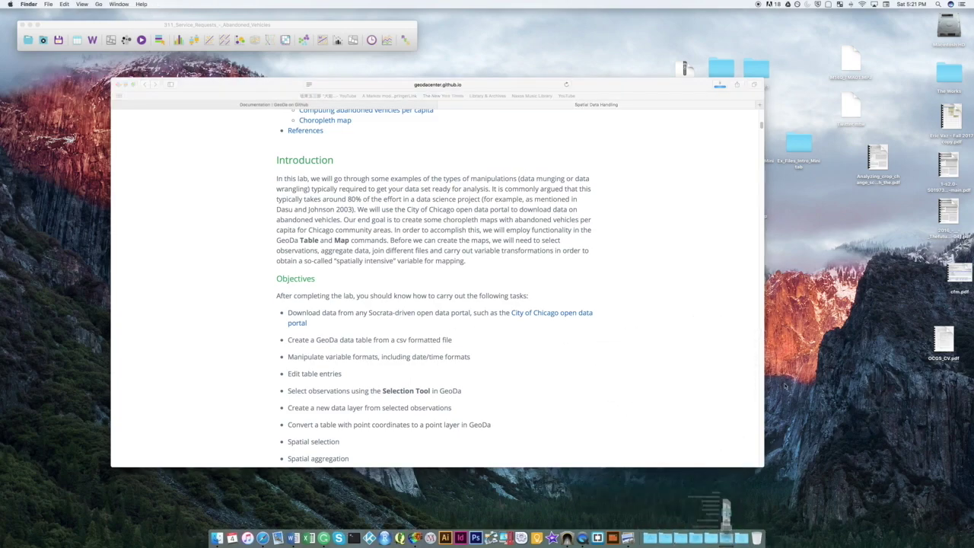
key(super+alt+l)
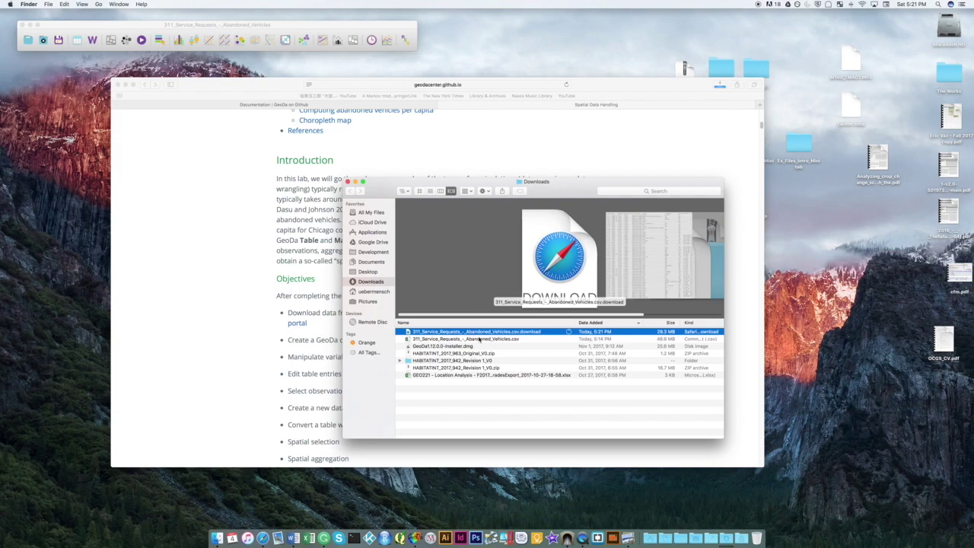
drag(480, 339, 883, 323)
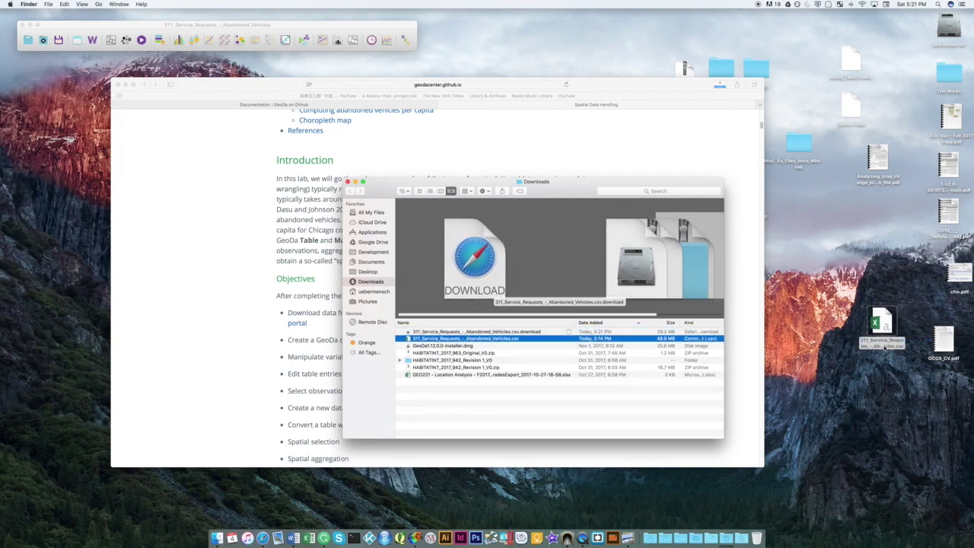
click(347, 182)
click(709, 361)
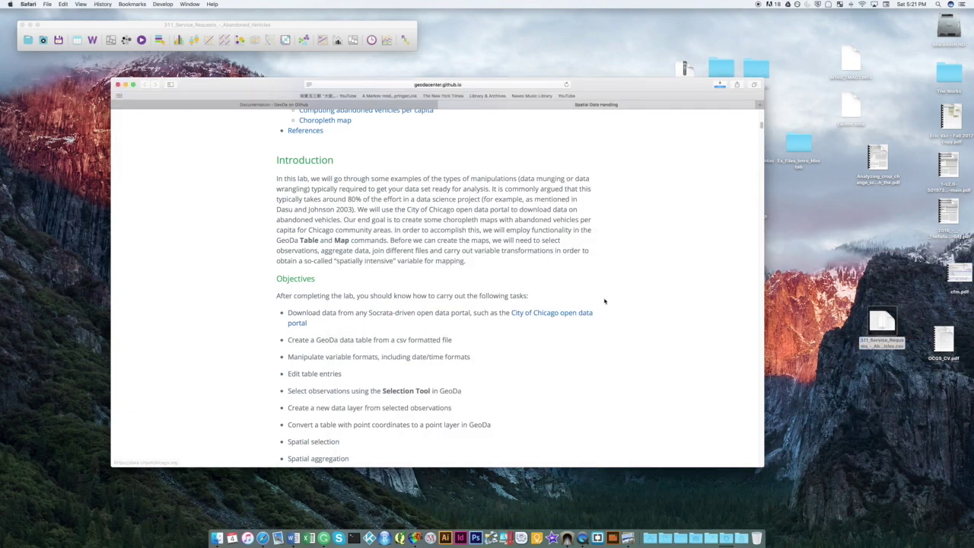
scroll(639, 349, down, 1)
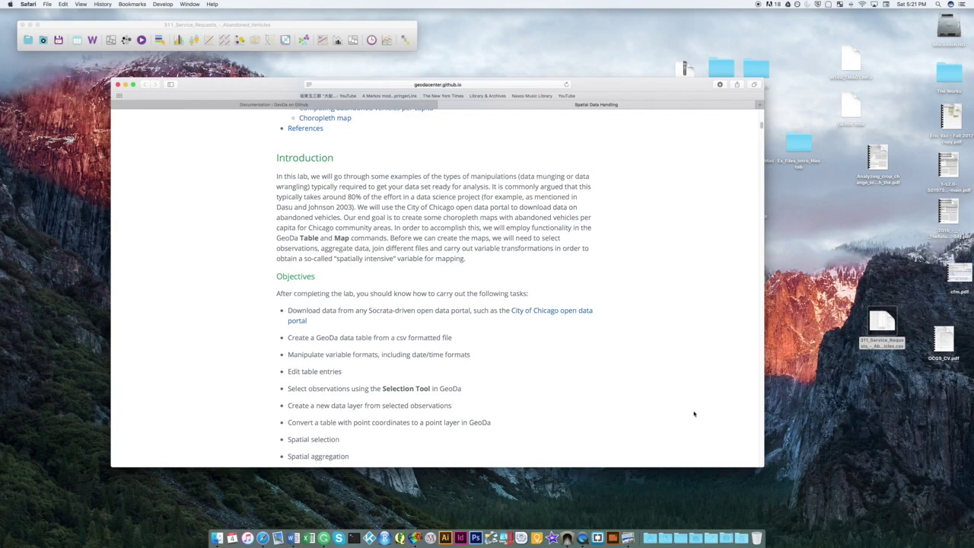
drag(883, 324, 866, 316)
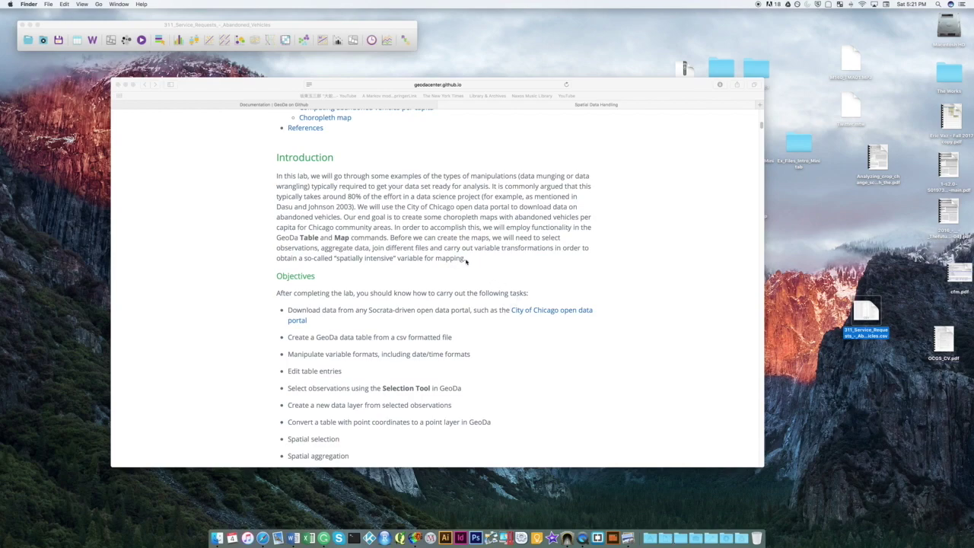
Scroll down through the Spatial Data Handling tutorial page
scroll(460, 304, down, 2)
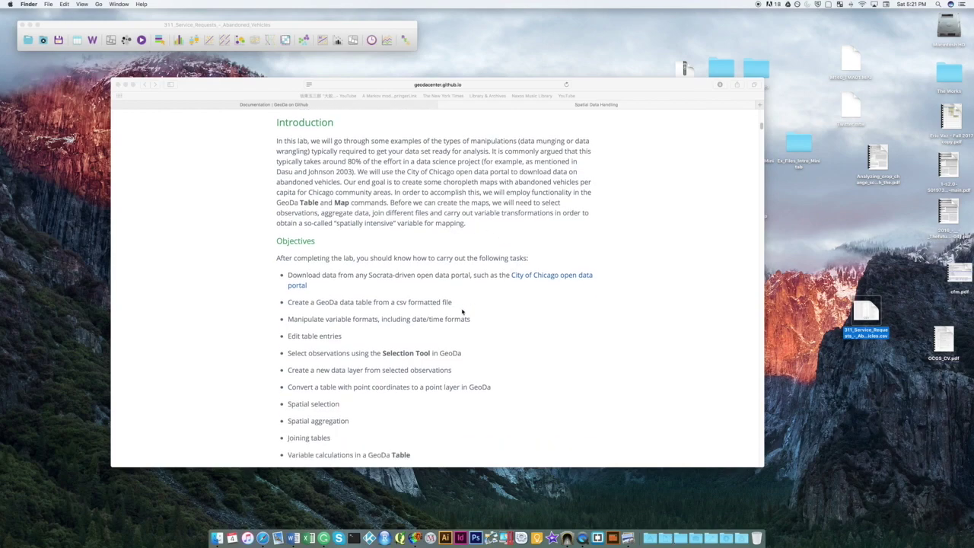
scroll(462, 313, down, 2)
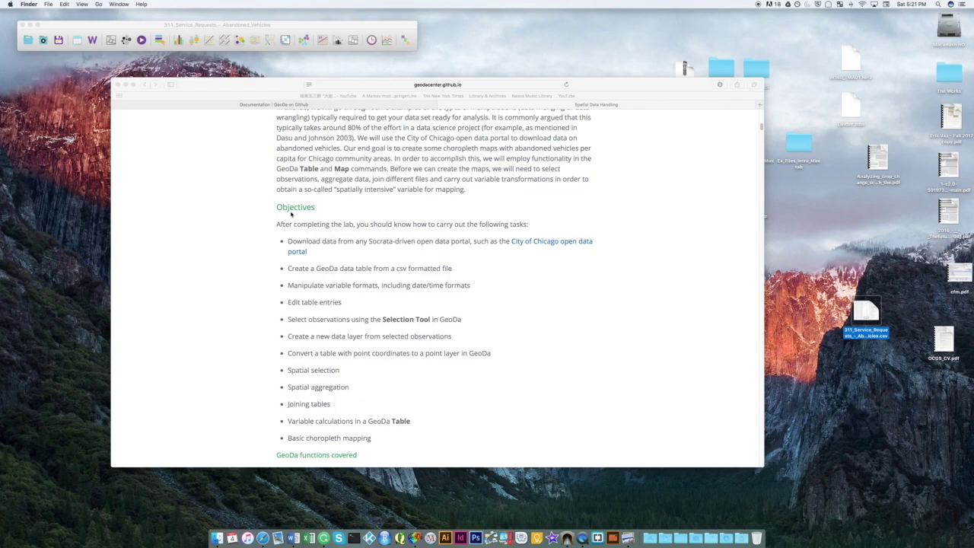
scroll(378, 293, down, 3)
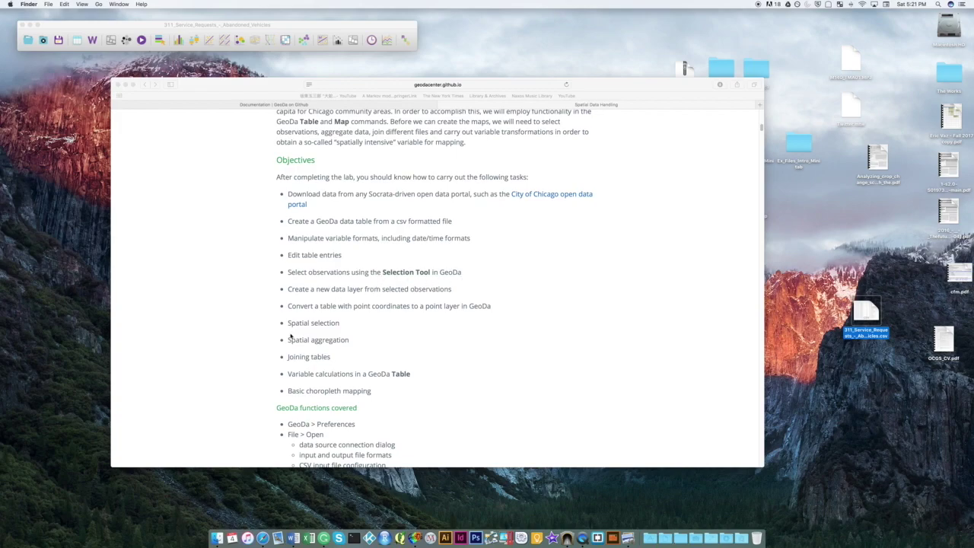
scroll(359, 321, down, 1)
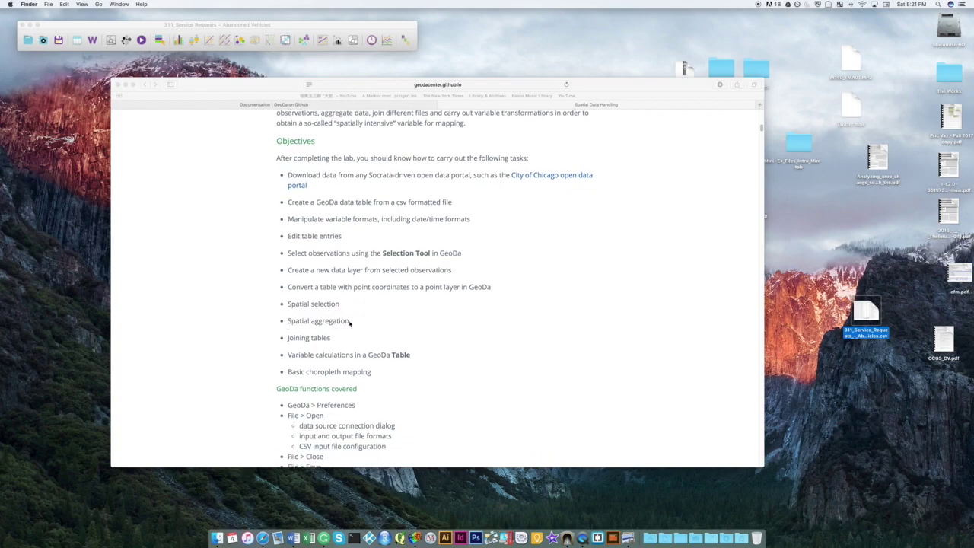
scroll(365, 323, down, 1)
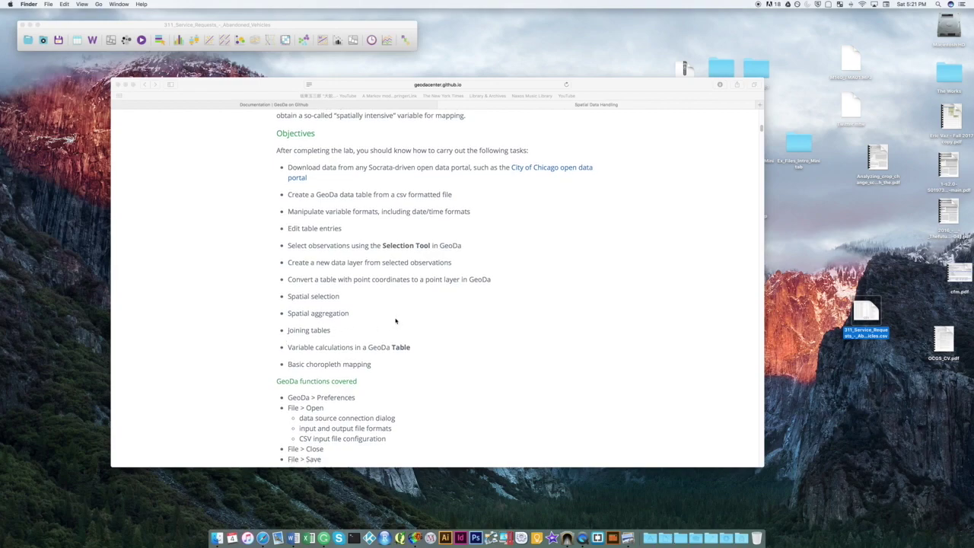
scroll(369, 341, down, 1)
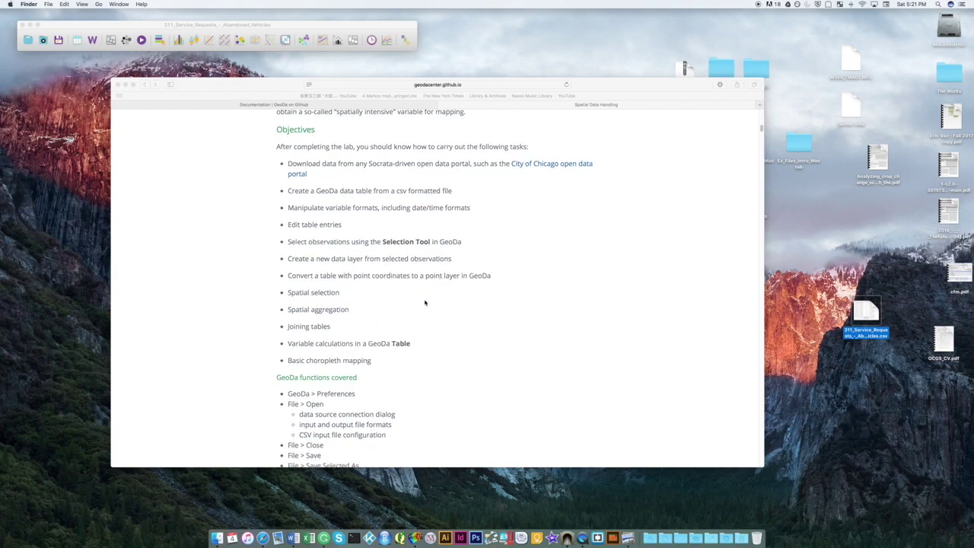
scroll(434, 313, up, 1)
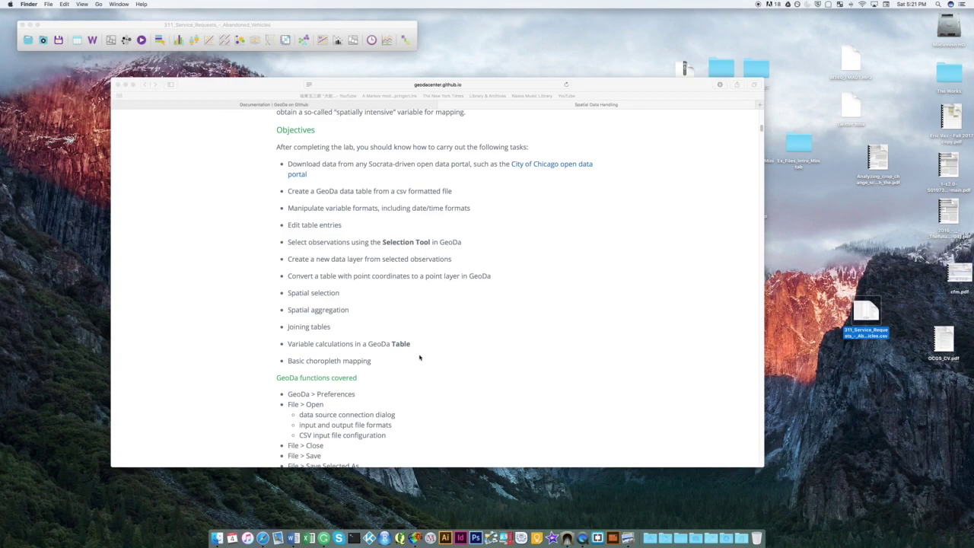
scroll(462, 336, down, 5)
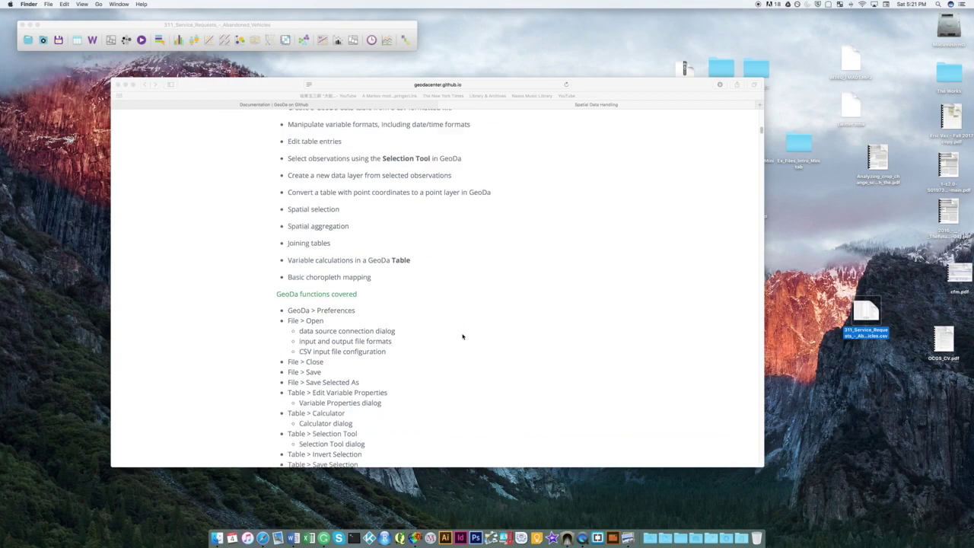
scroll(462, 335, down, 2)
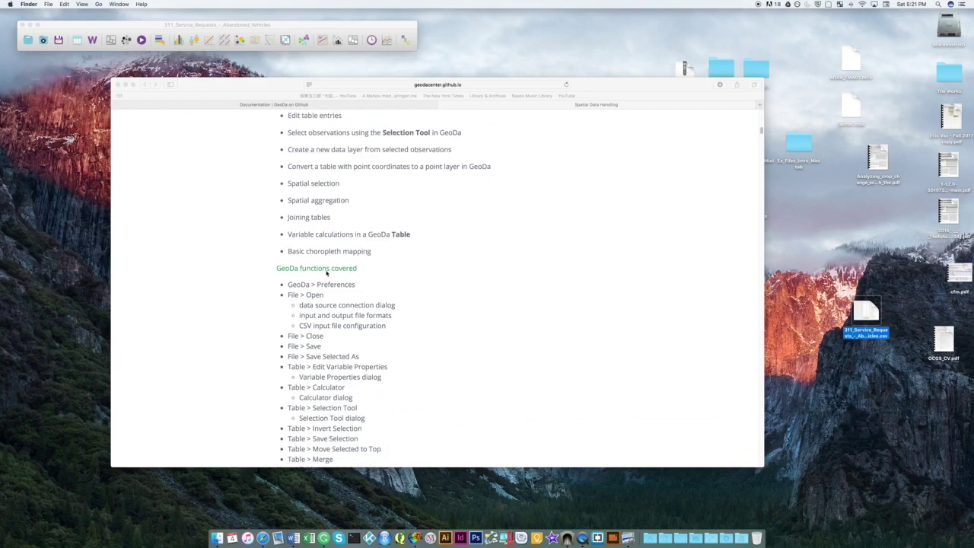
scroll(377, 289, down, 6)
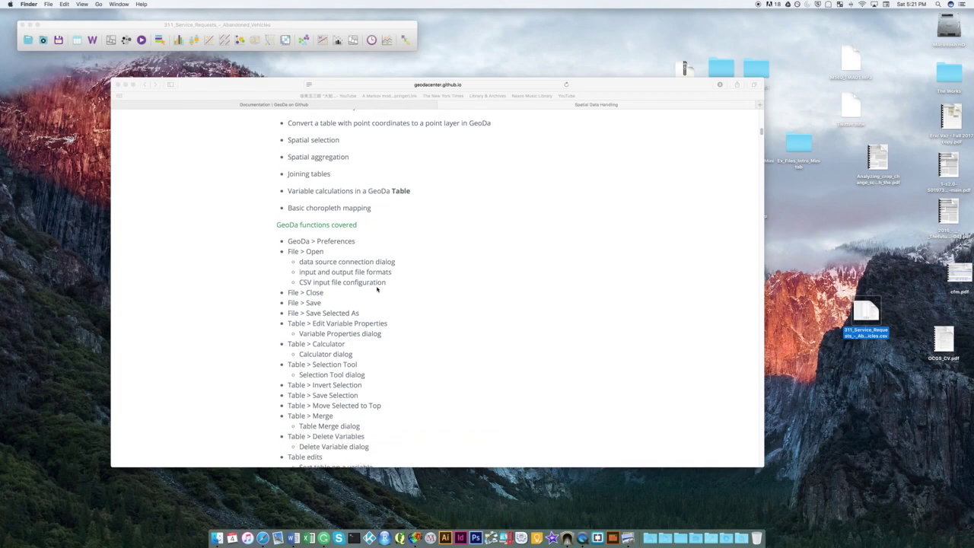
scroll(377, 289, up, 15)
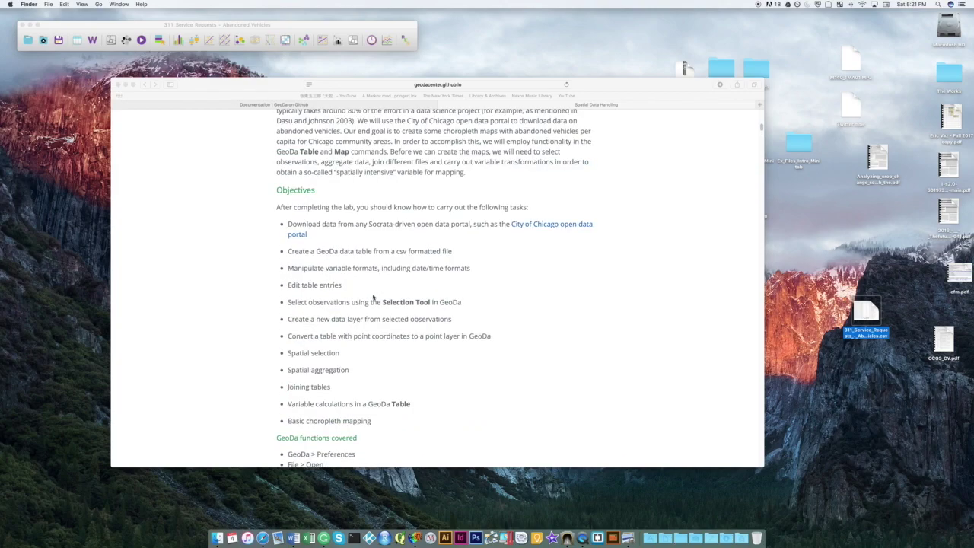
click(377, 432)
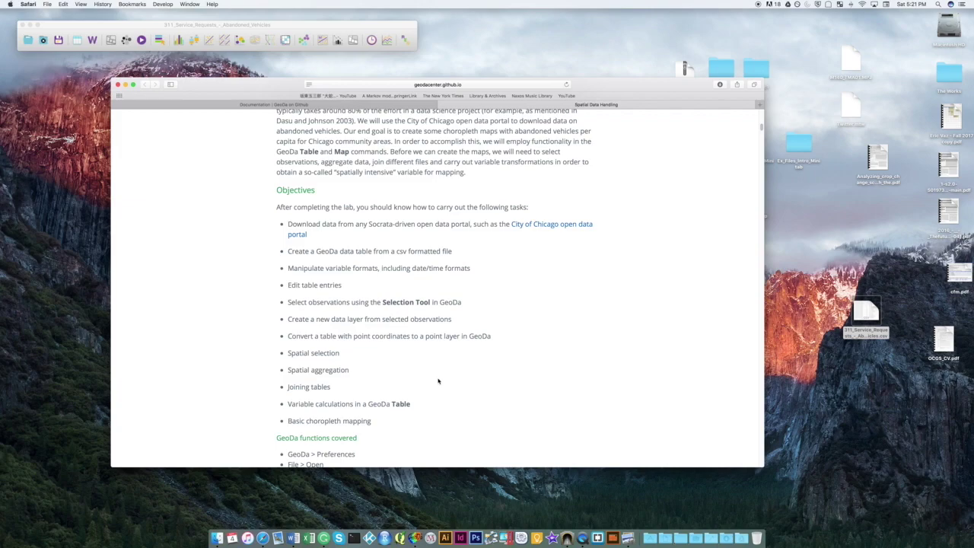
scroll(437, 380, down, 20)
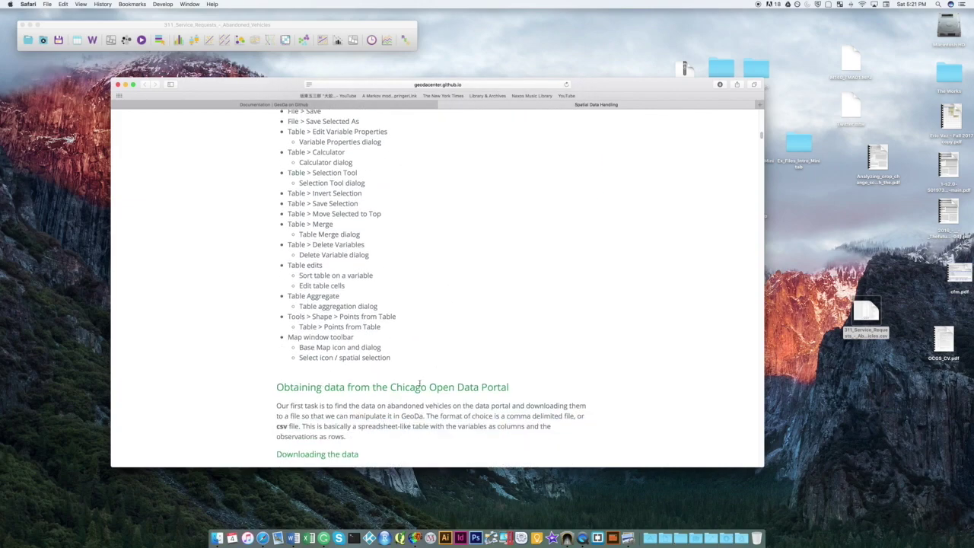
scroll(419, 384, down, 8)
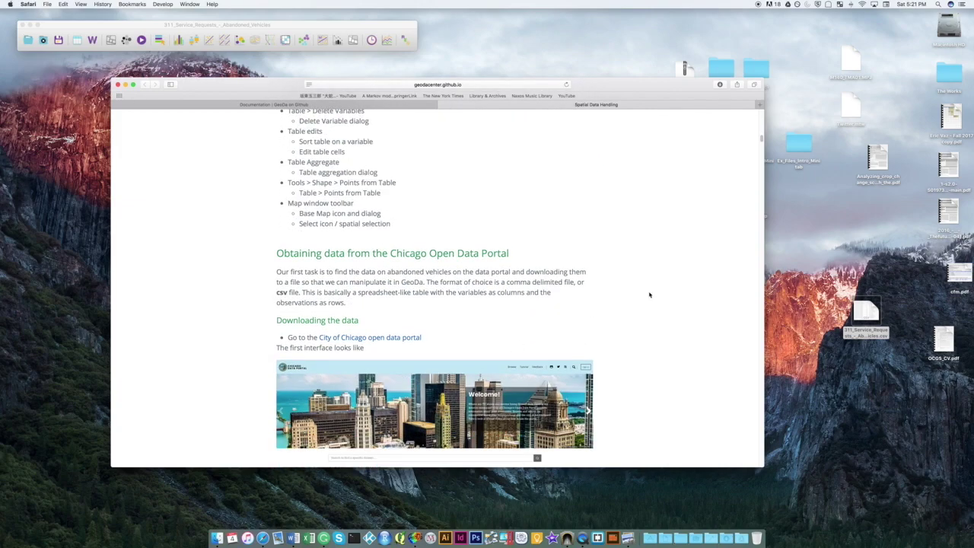
scroll(654, 294, down, 14)
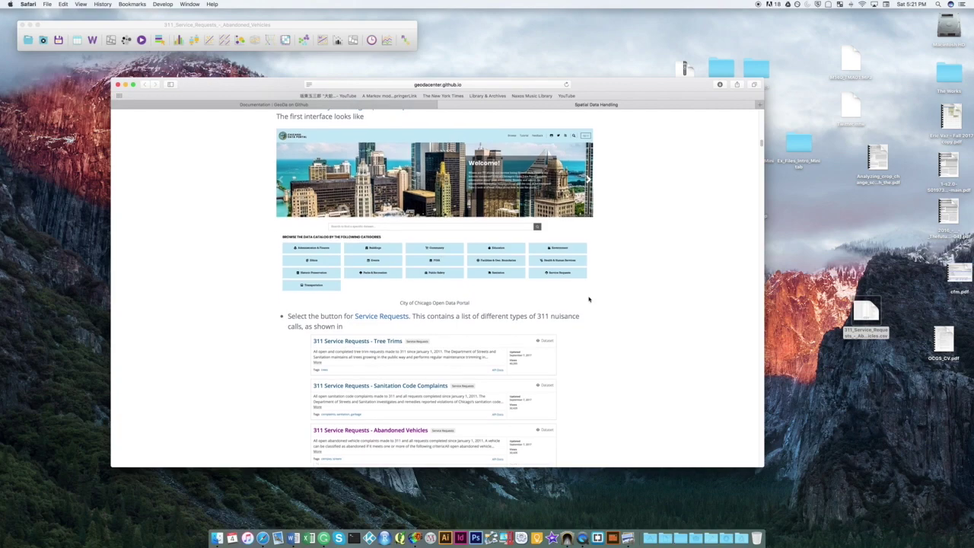
Scroll the tutorial down to 'Selecting Observations for a Given Time Period'
scroll(588, 299, down, 5)
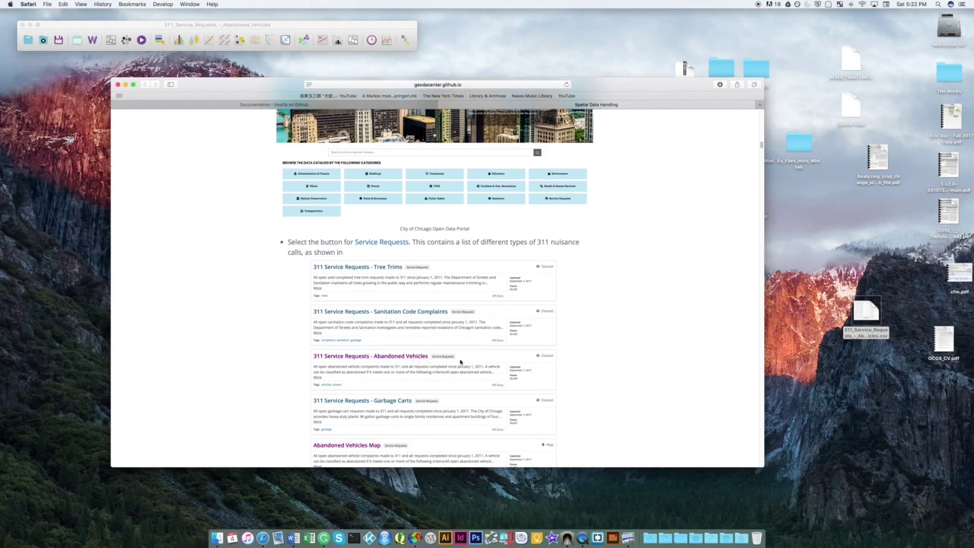
scroll(460, 362, down, 14)
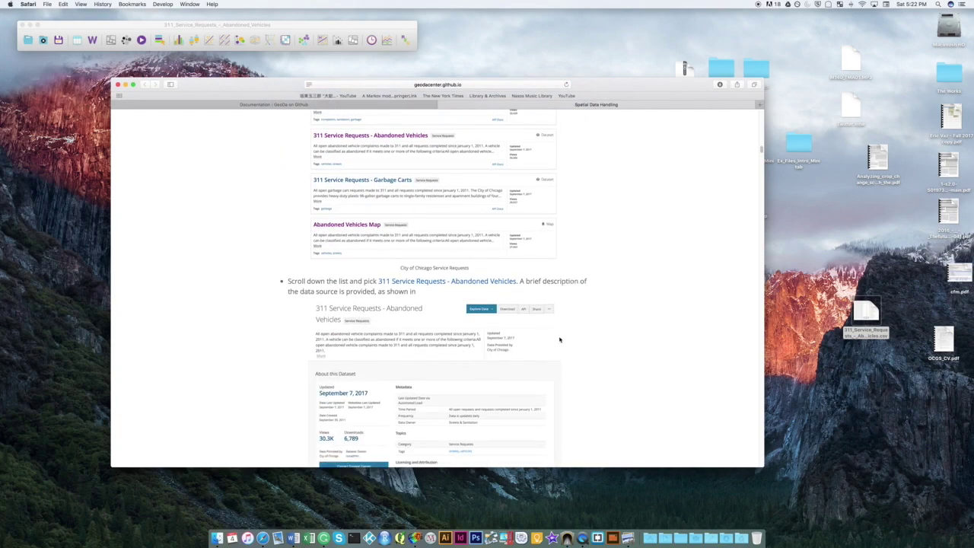
scroll(486, 283, down, 2)
scroll(524, 289, down, 10)
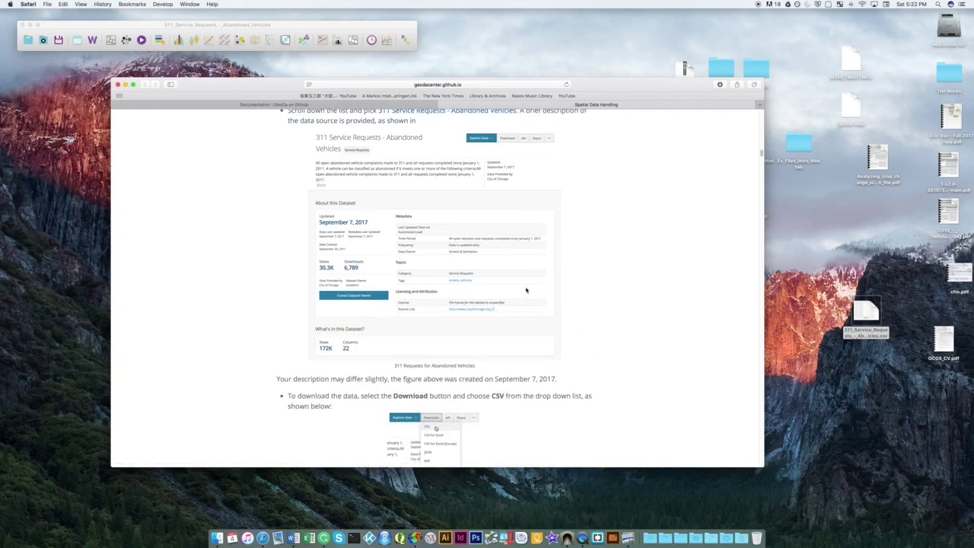
scroll(525, 289, down, 9)
scroll(452, 300, down, 8)
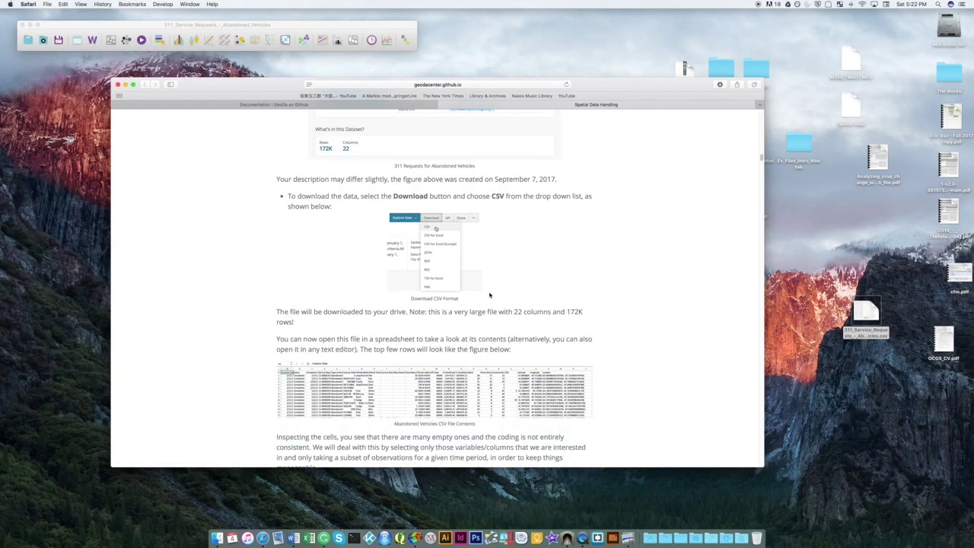
scroll(500, 307, down, 4)
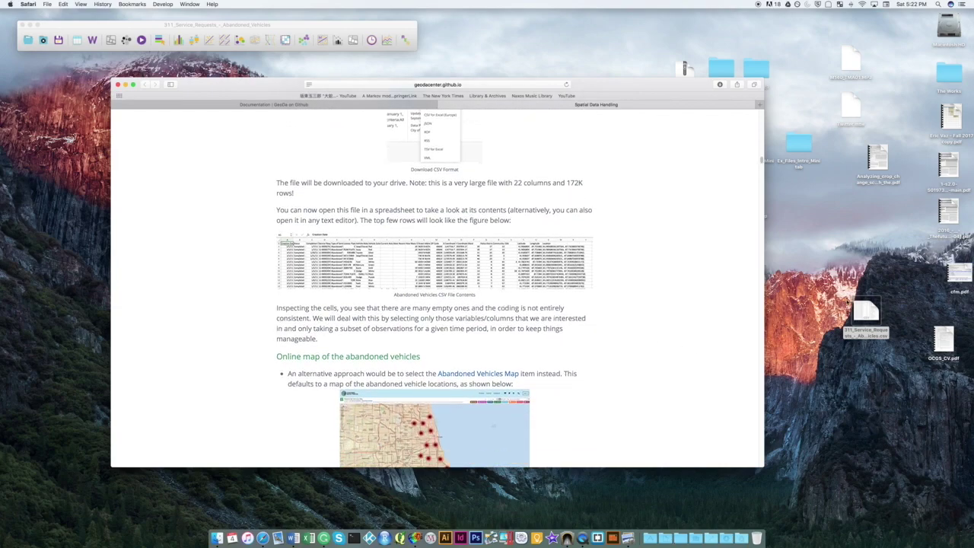
drag(847, 301, 826, 304)
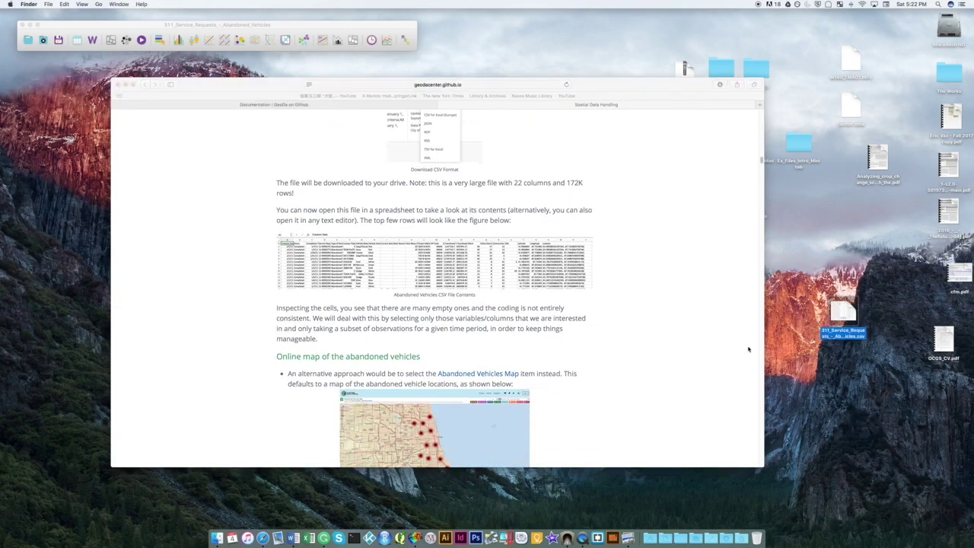
scroll(515, 304, down, 20)
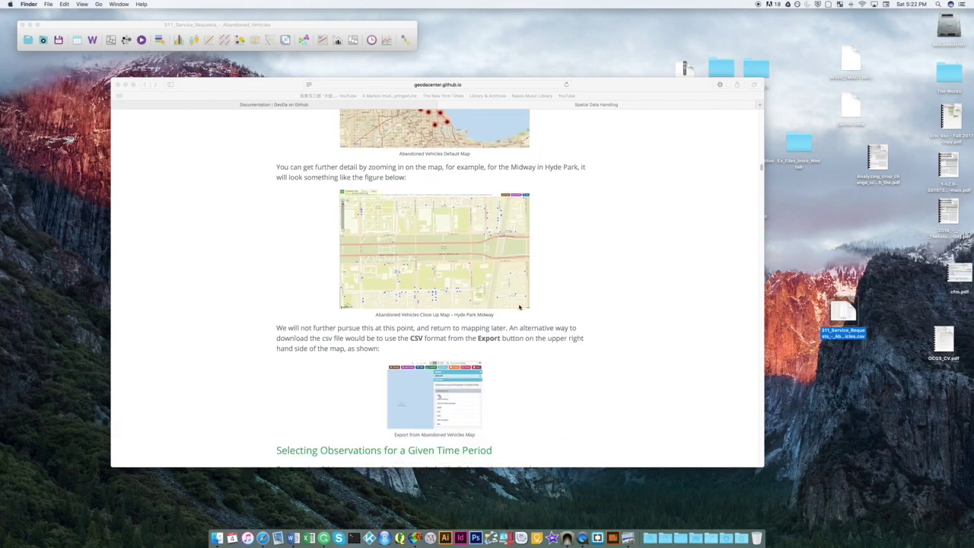
scroll(517, 304, down, 10)
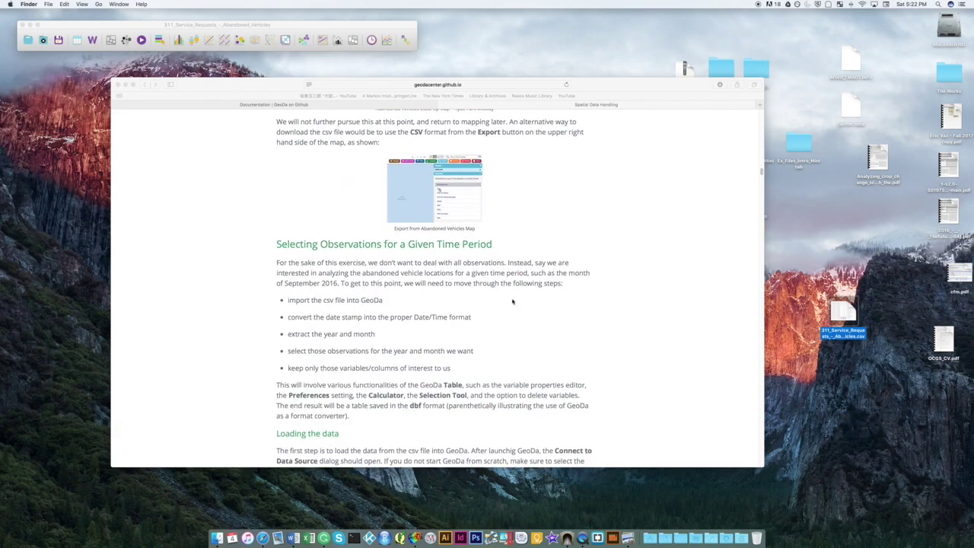
scroll(512, 301, down, 10)
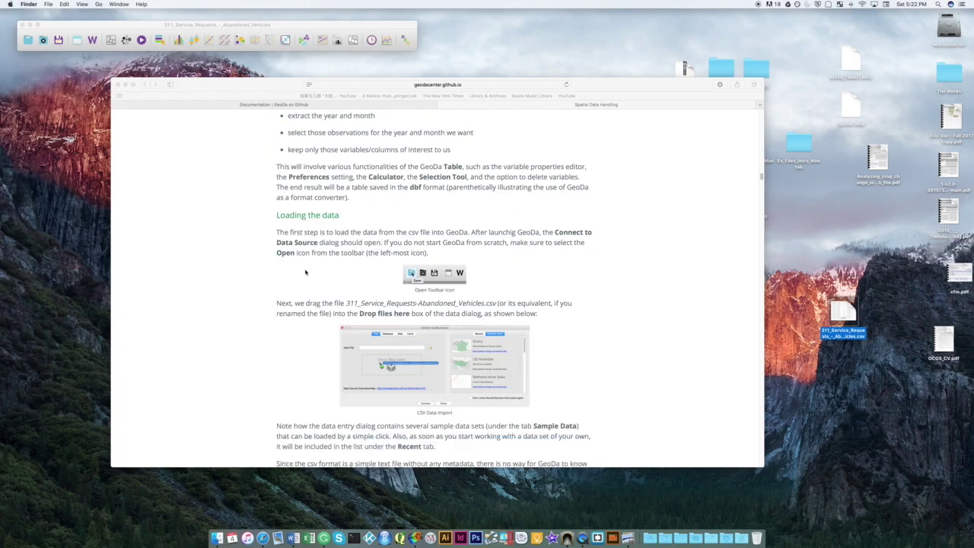
Read the tutorial's 'Loading the data' instructions and start GeoDa's Connect to Data Source
click(283, 213)
drag(359, 217, 276, 215)
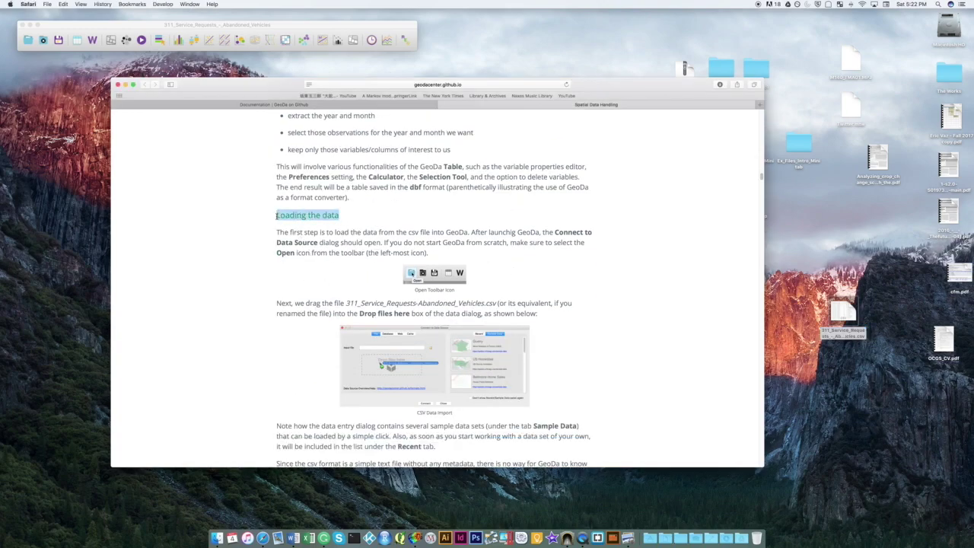
click(466, 233)
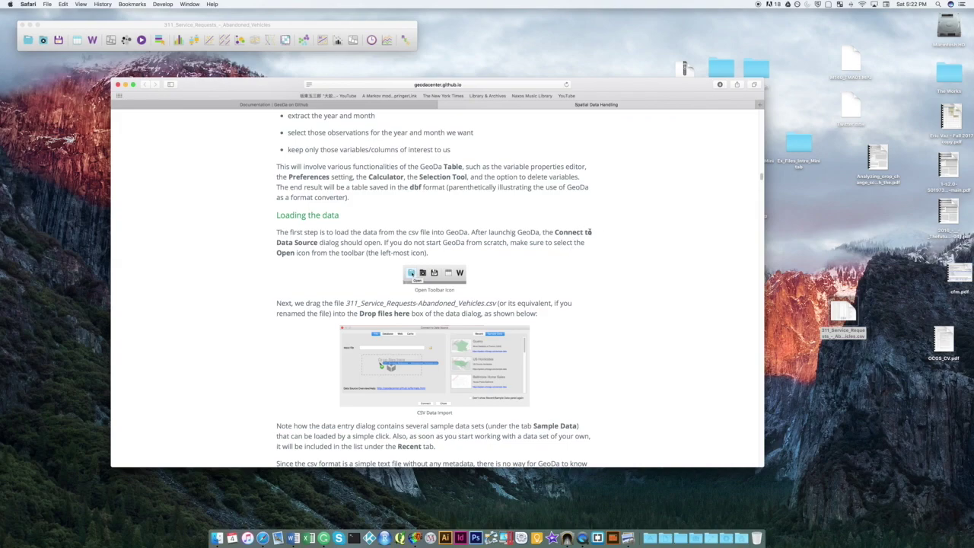
drag(555, 232, 582, 232)
triple_click(304, 242)
click(384, 242)
click(29, 42)
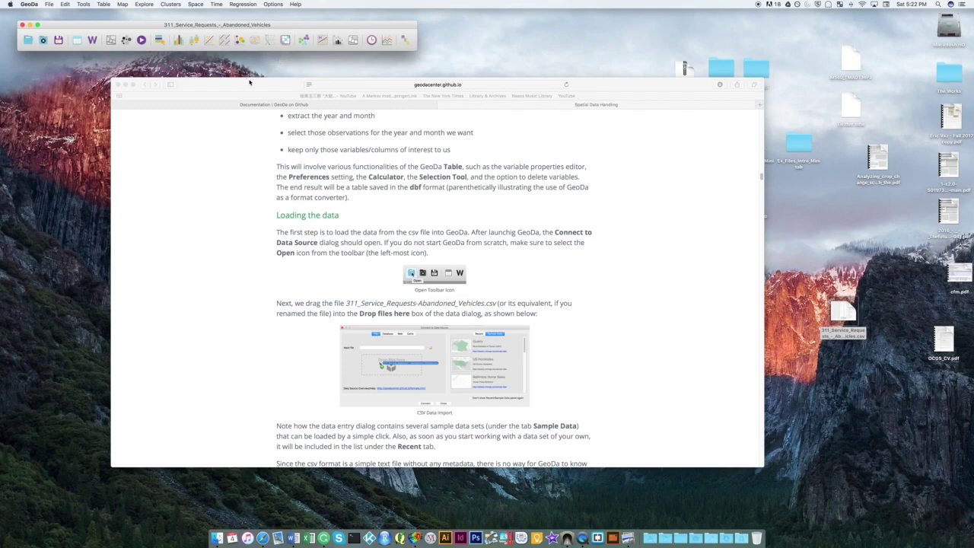
mouse_move(247, 80)
mouse_down()
mouse_move(254, 97)
mouse_move(235, 83)
mouse_up()
Close the currently open GeoDa project with File > Close
click(28, 41)
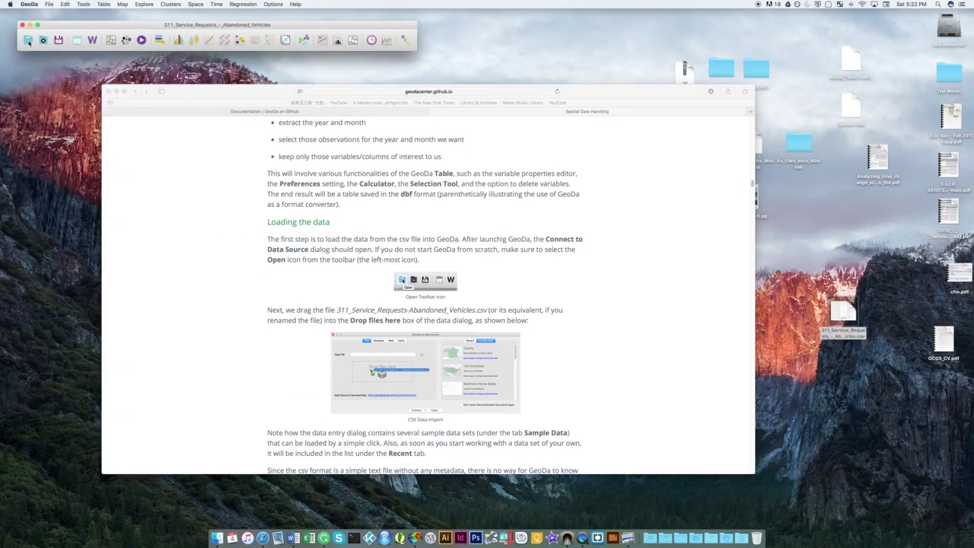
click(48, 4)
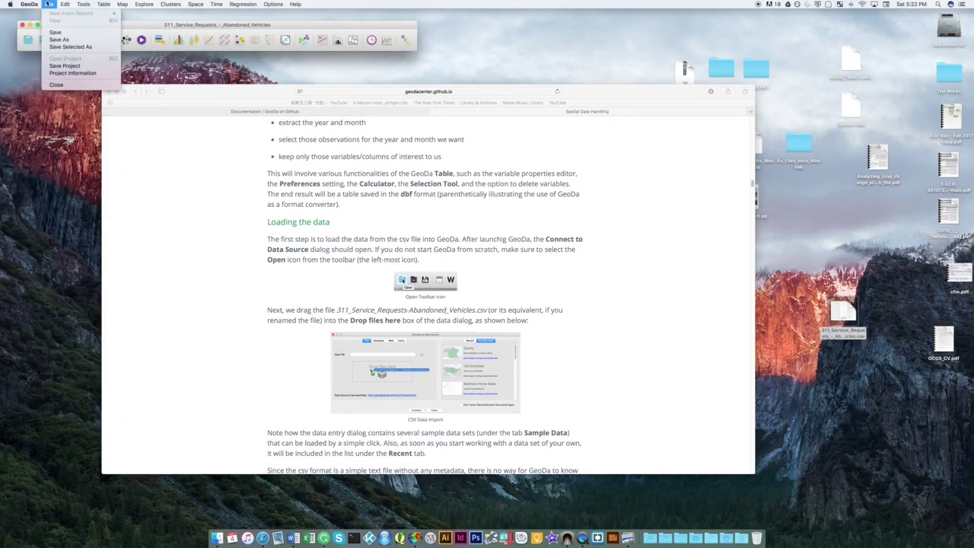
click(57, 84)
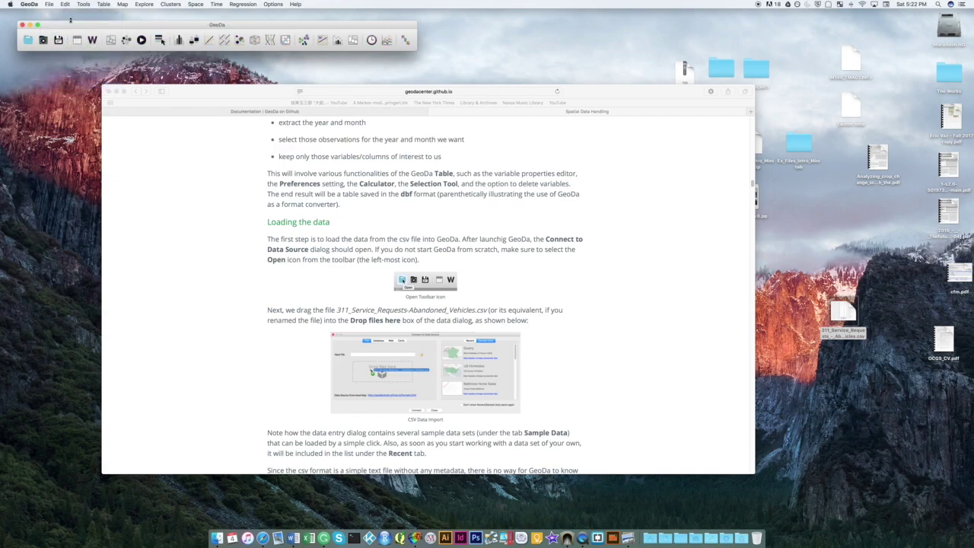
Drop the desktop abandoned-vehicles CSV into GeoDa's data source dialog
click(29, 41)
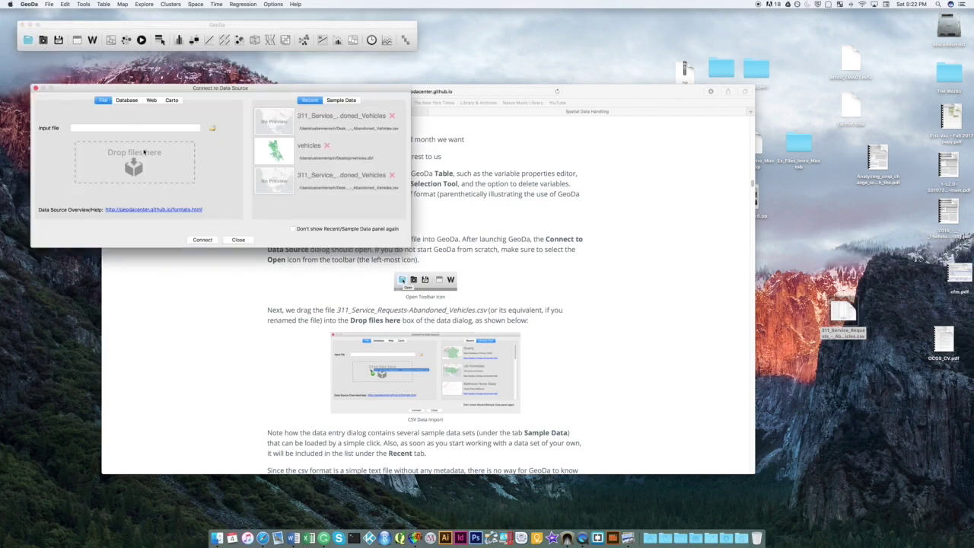
click(588, 253)
scroll(588, 252, down, 5)
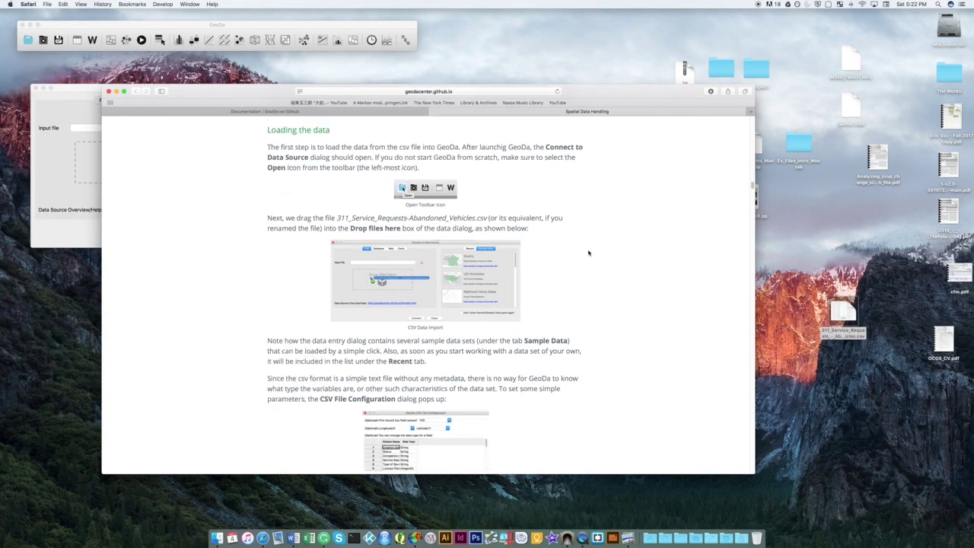
scroll(588, 252, down, 2)
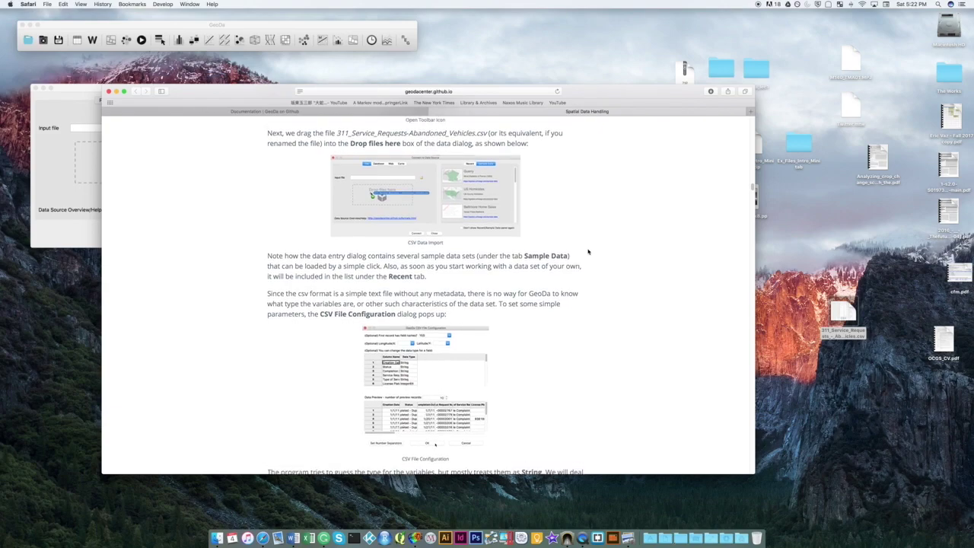
click(87, 223)
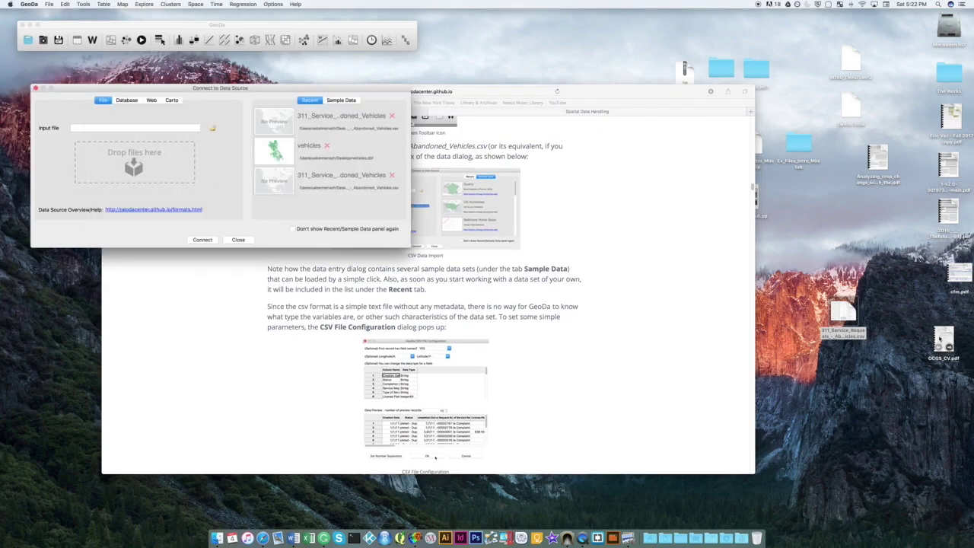
drag(841, 315, 144, 157)
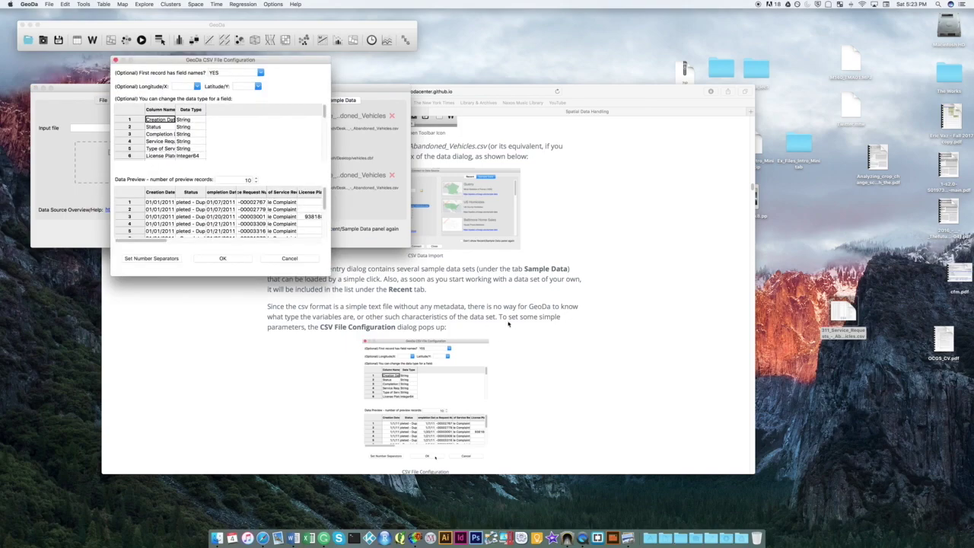
Move the tutorial window aside and check its CSV loading instructions
click(478, 305)
drag(280, 111, 522, 87)
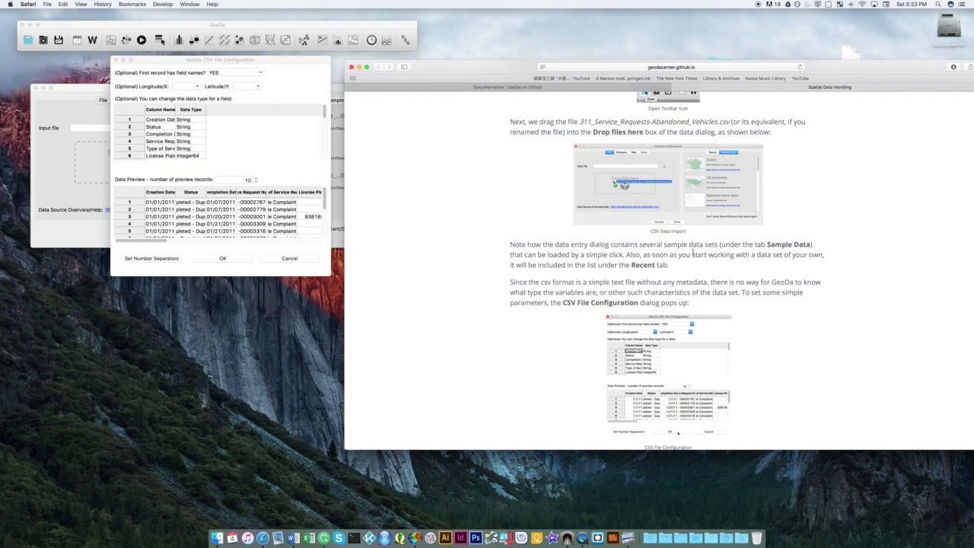
scroll(704, 247, down, 2)
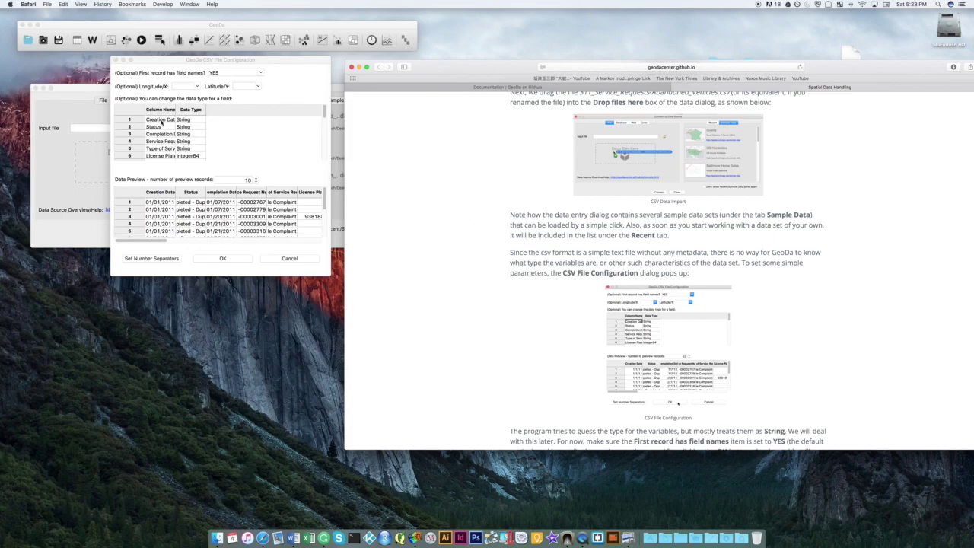
click(177, 111)
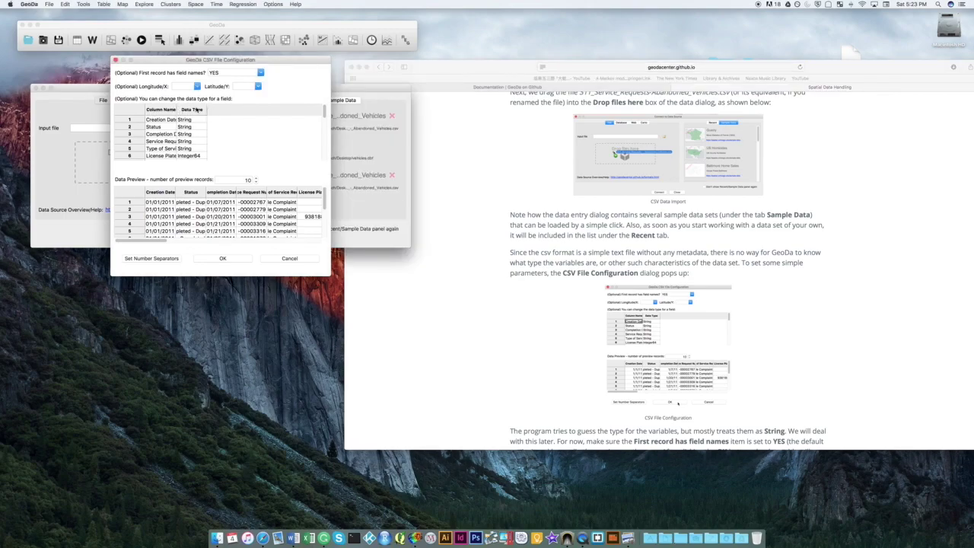
click(719, 249)
key(super+Tab)
click(622, 262)
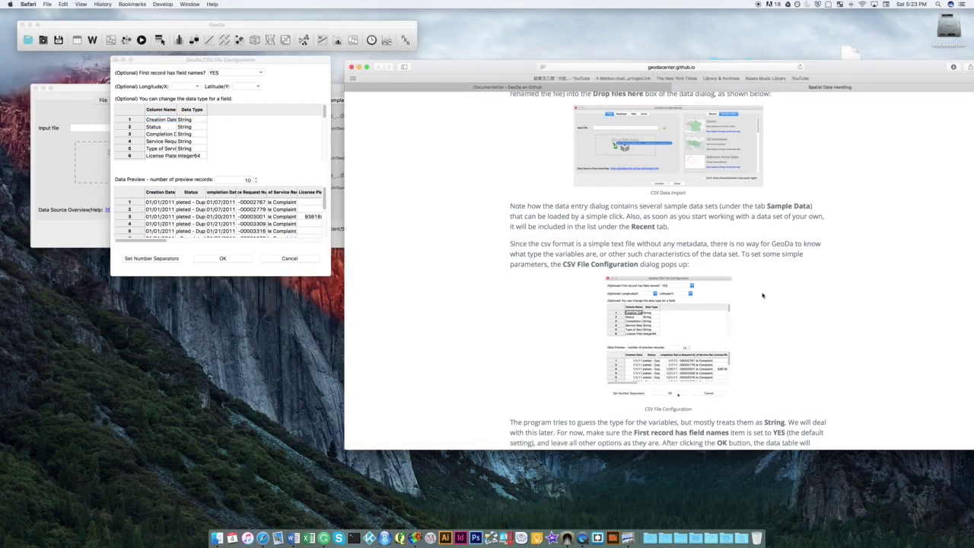
scroll(762, 295, down, 2)
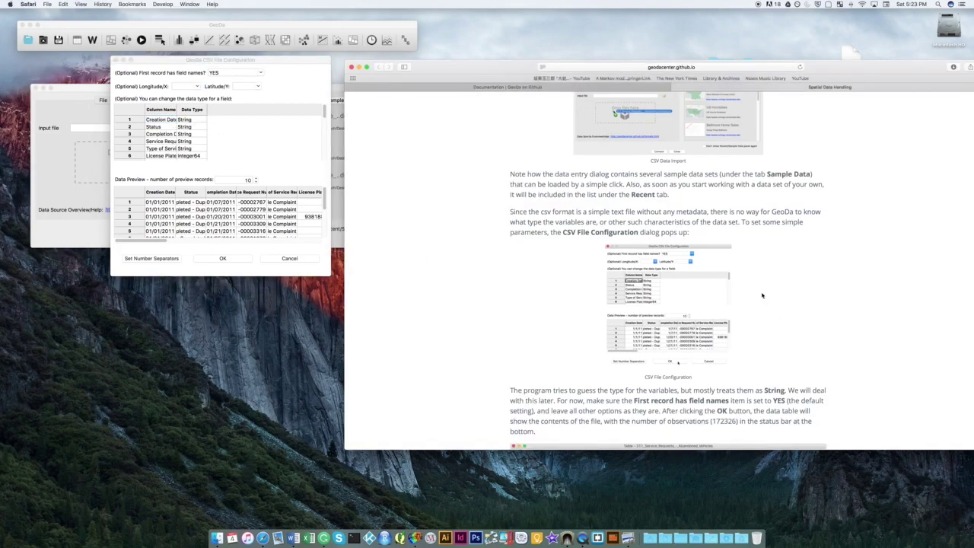
scroll(762, 294, down, 1)
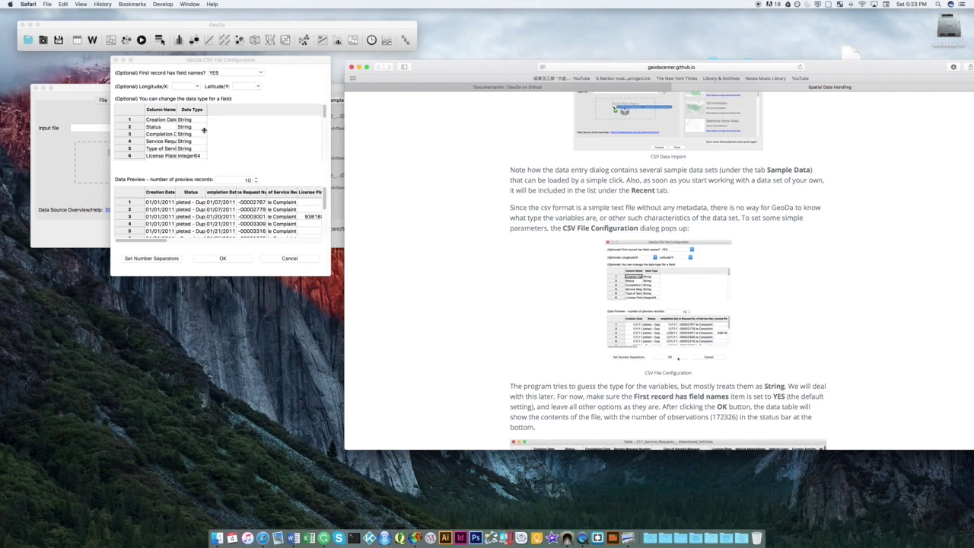
scroll(553, 250, down, 3)
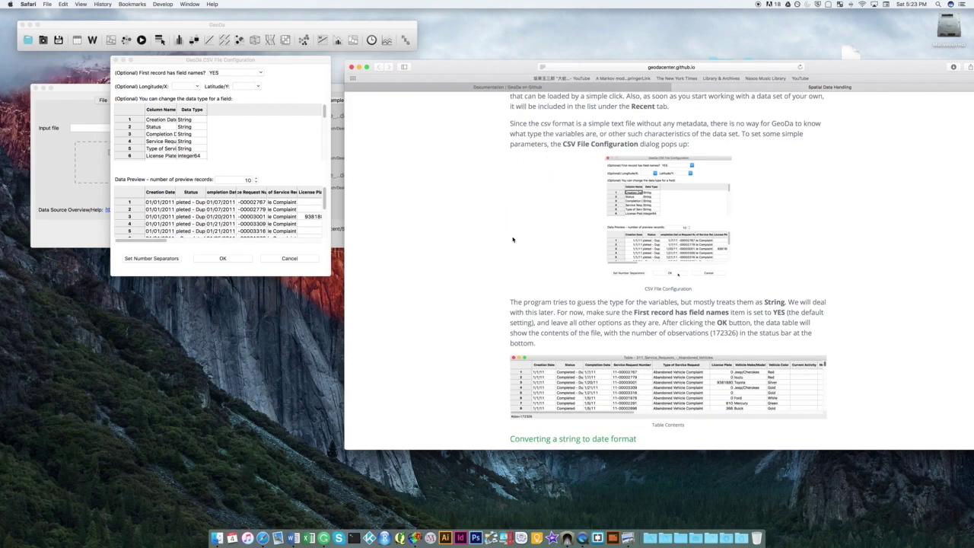
scroll(513, 240, up, 2)
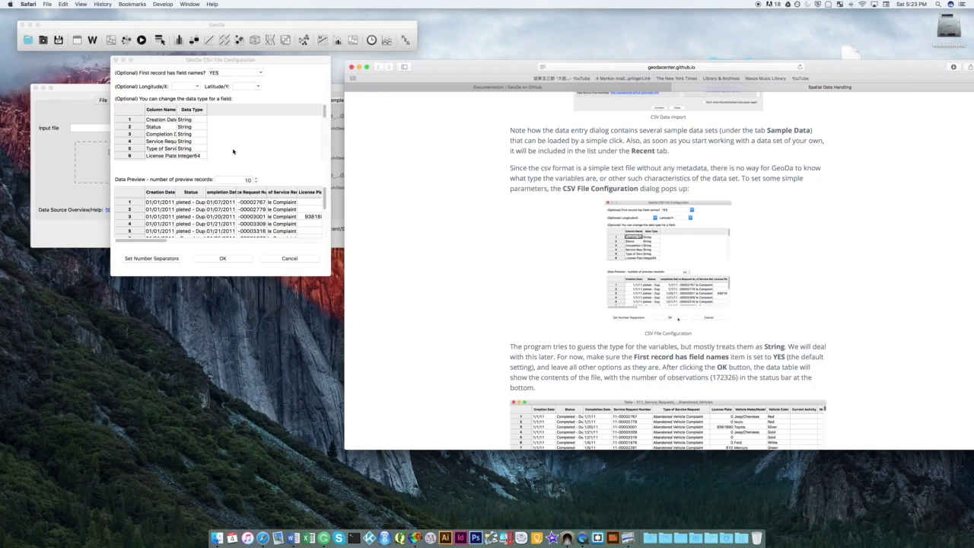
Accept the CSV configuration with 'First record has field names' left at YES
click(223, 258)
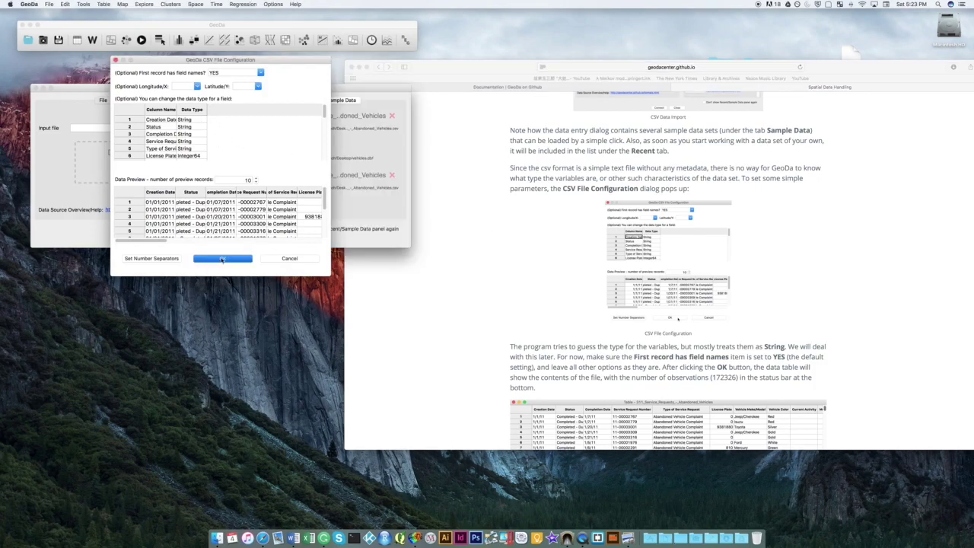
scroll(530, 254, down, 5)
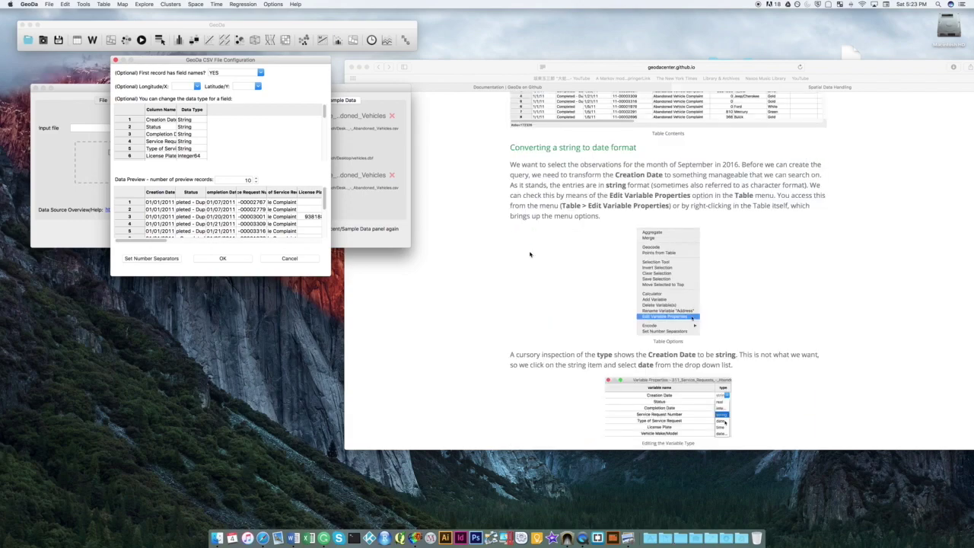
scroll(515, 247, up, 1)
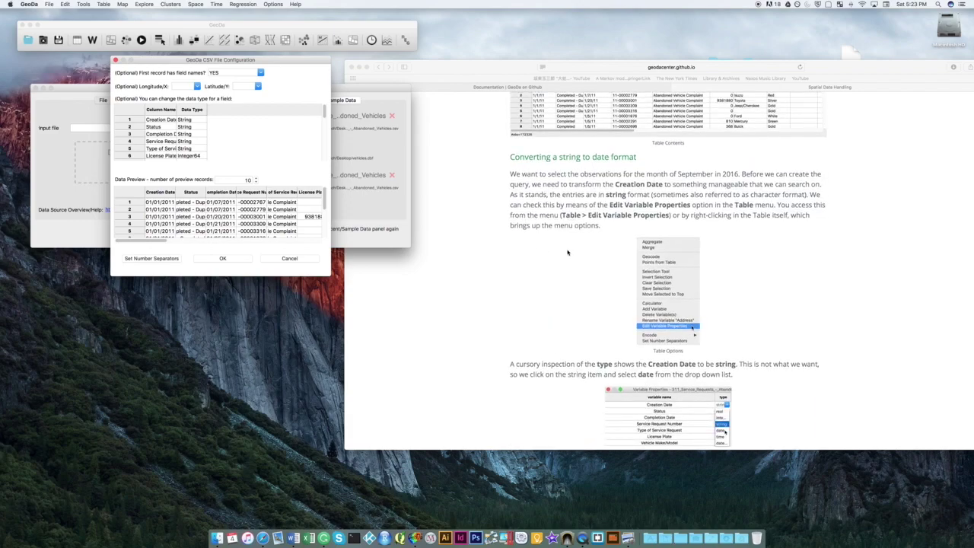
click(234, 261)
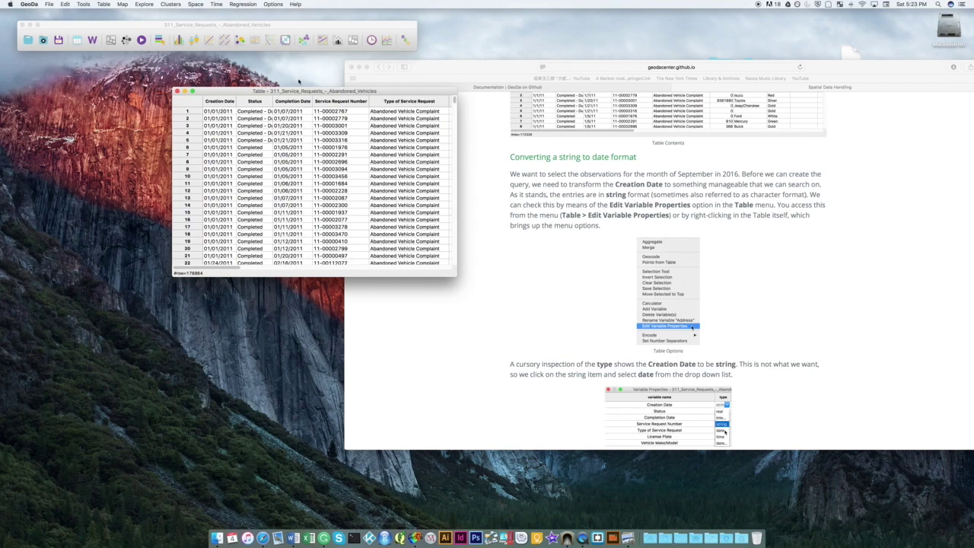
Move the Table window left and scroll through its columns and 176864 records
drag(310, 91, 195, 86)
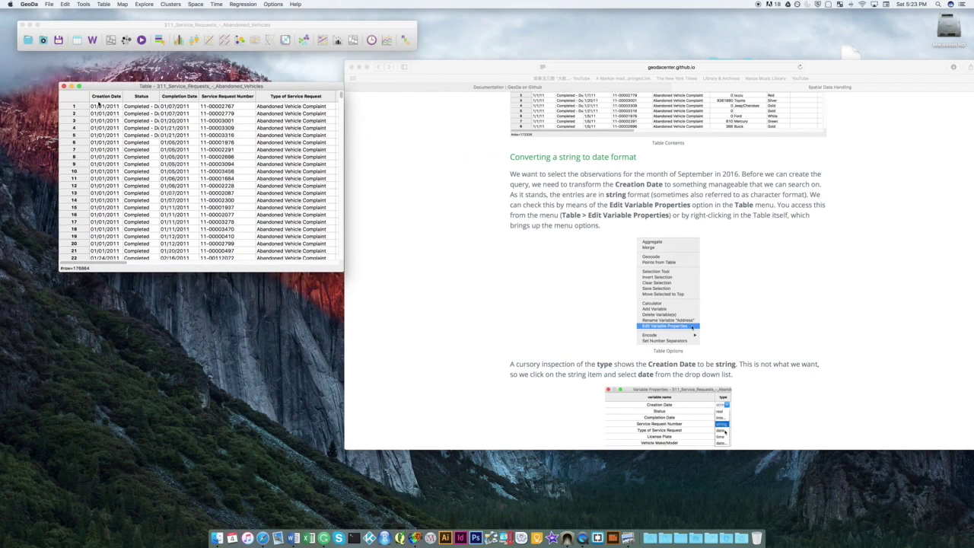
scroll(242, 193, right, 10)
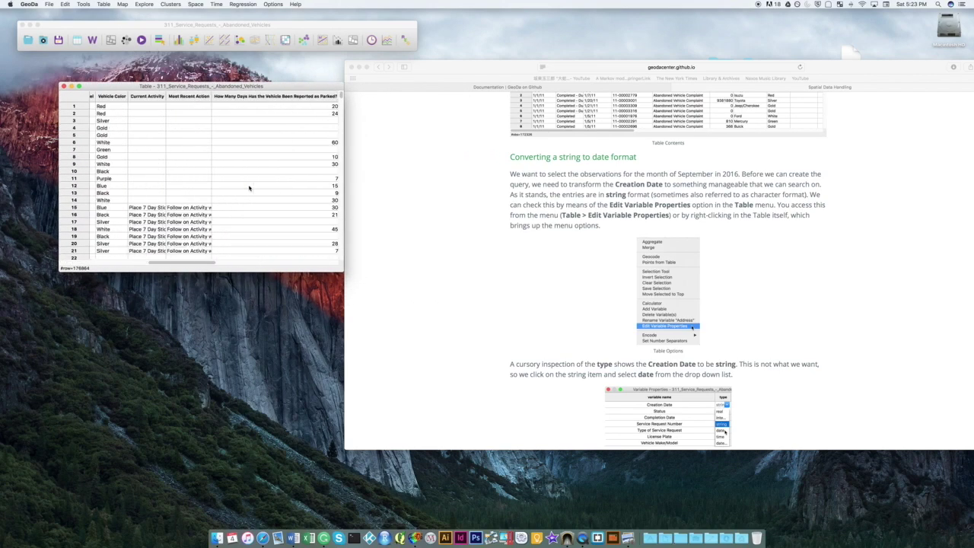
scroll(251, 181, left, 10)
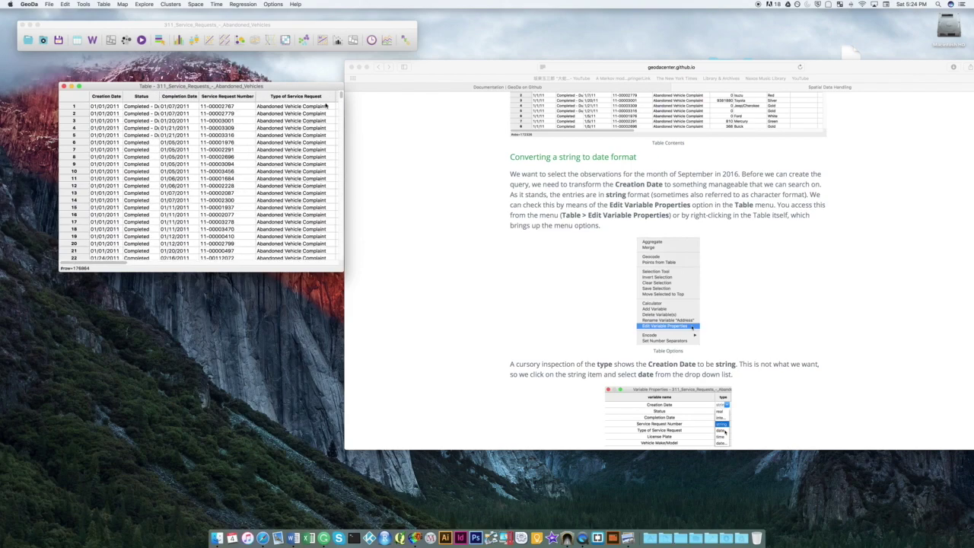
drag(342, 96, 338, 275)
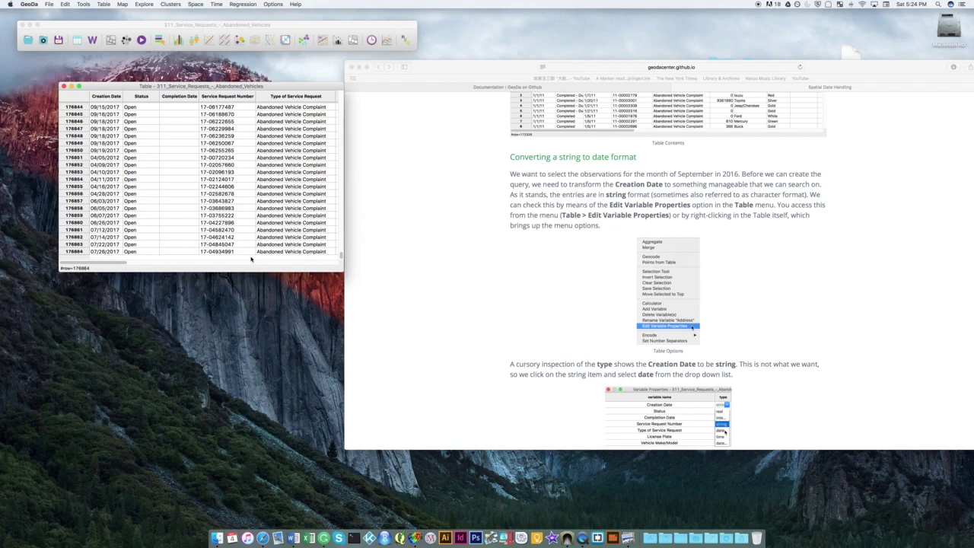
drag(342, 257, 340, 93)
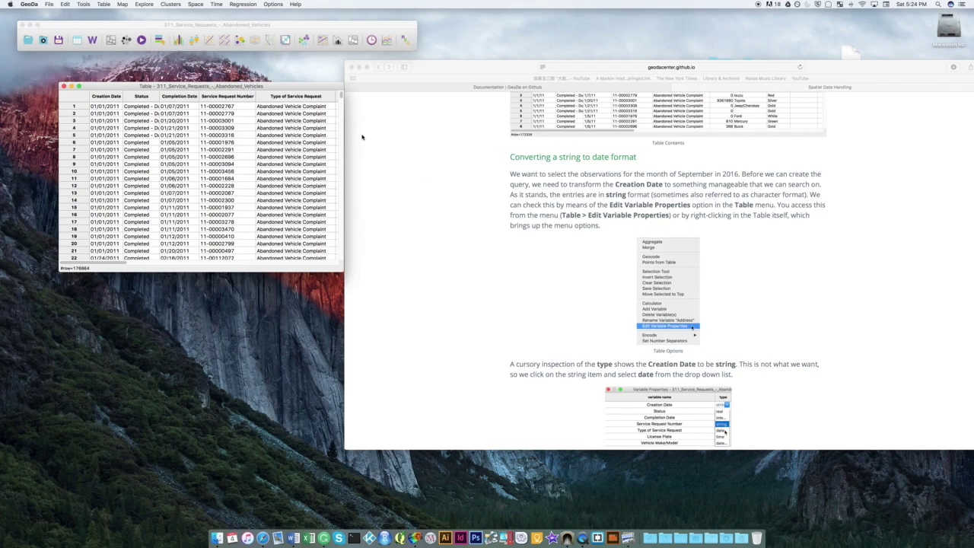
drag(341, 96, 340, 265)
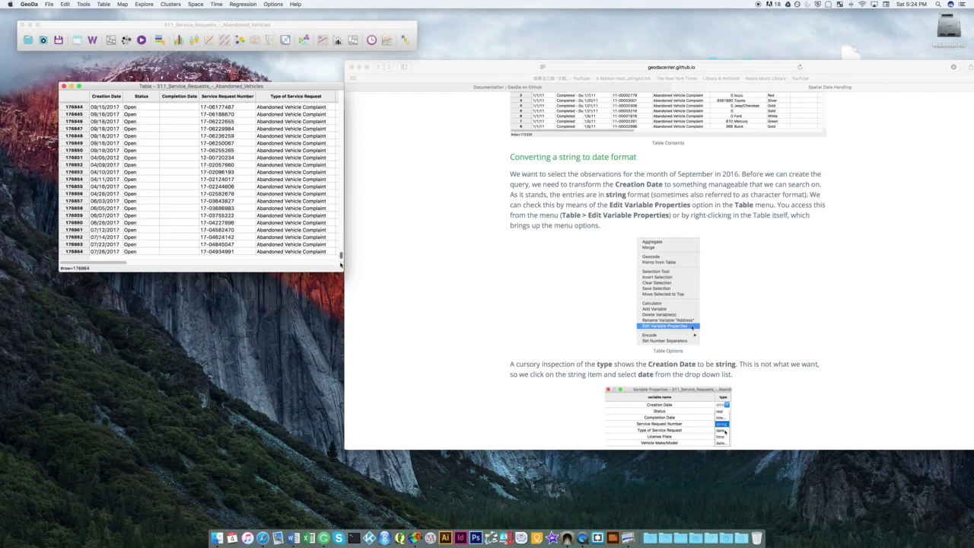
click(544, 238)
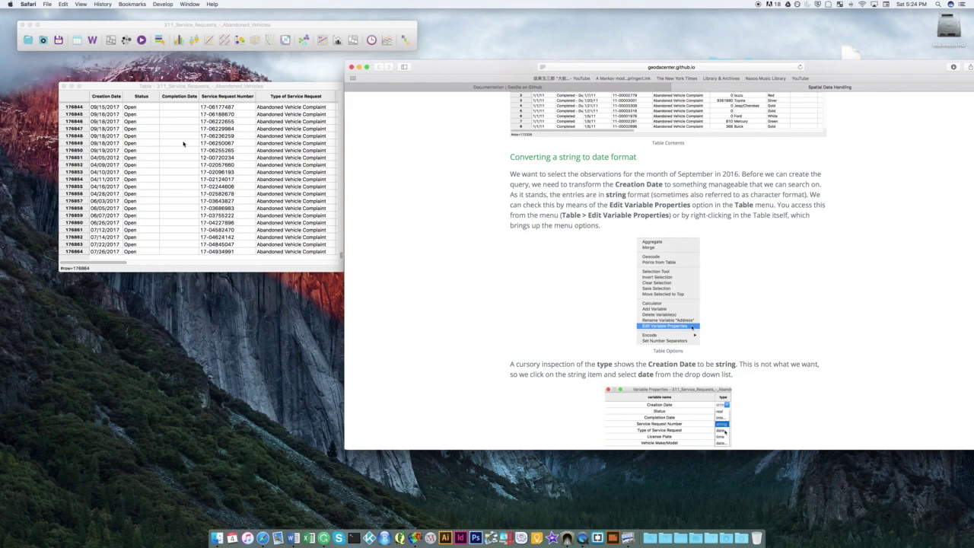
drag(190, 86, 176, 88)
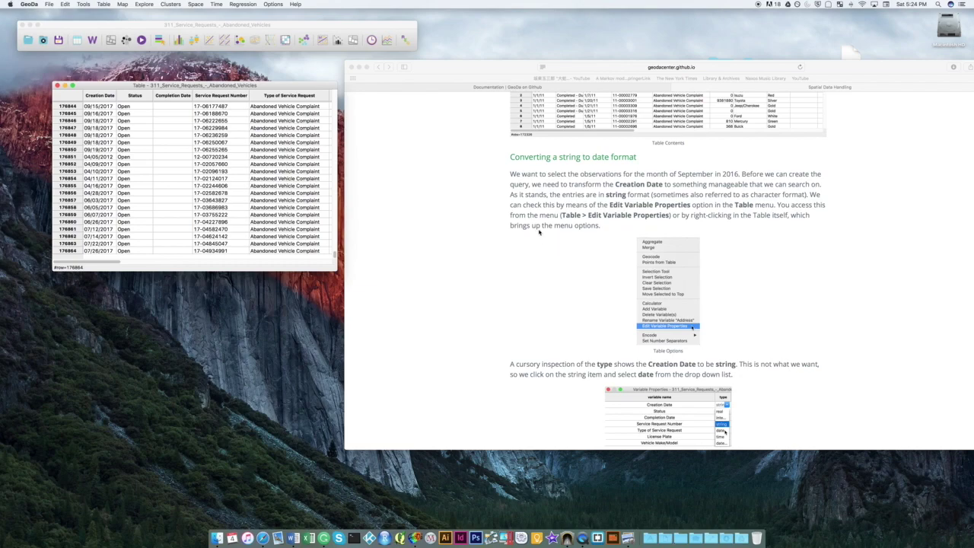
click(446, 149)
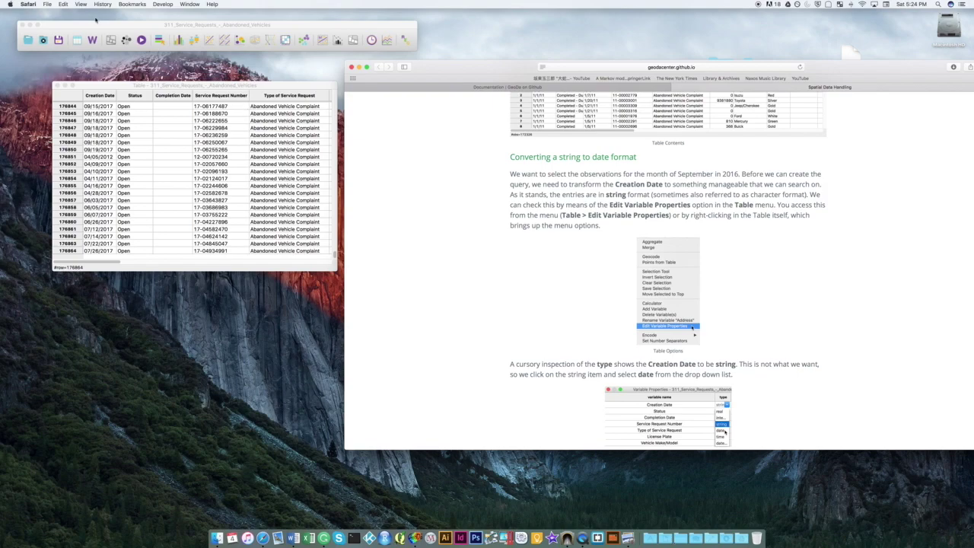
click(175, 85)
In Variable Properties, change Creation Date's type from string to date, showing values like 2017-9-15
click(102, 4)
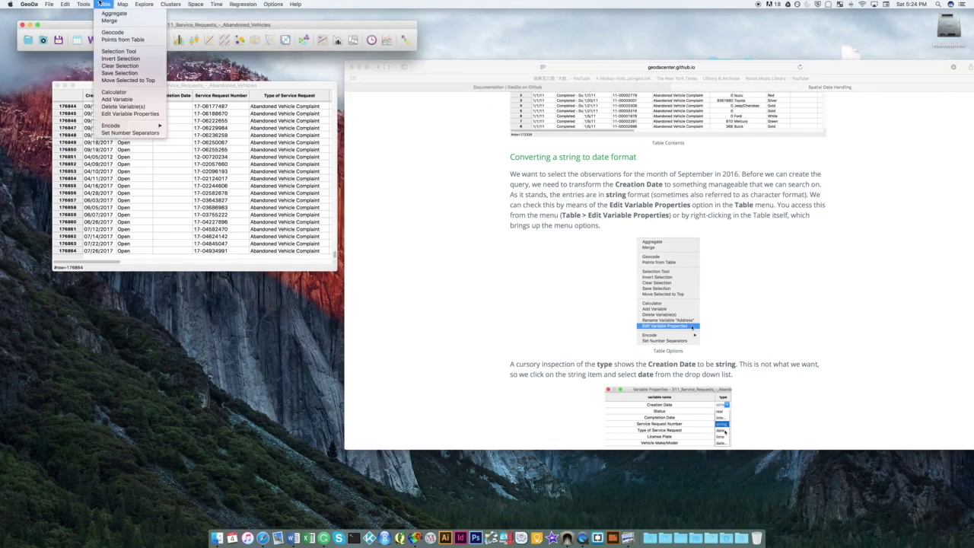
click(131, 112)
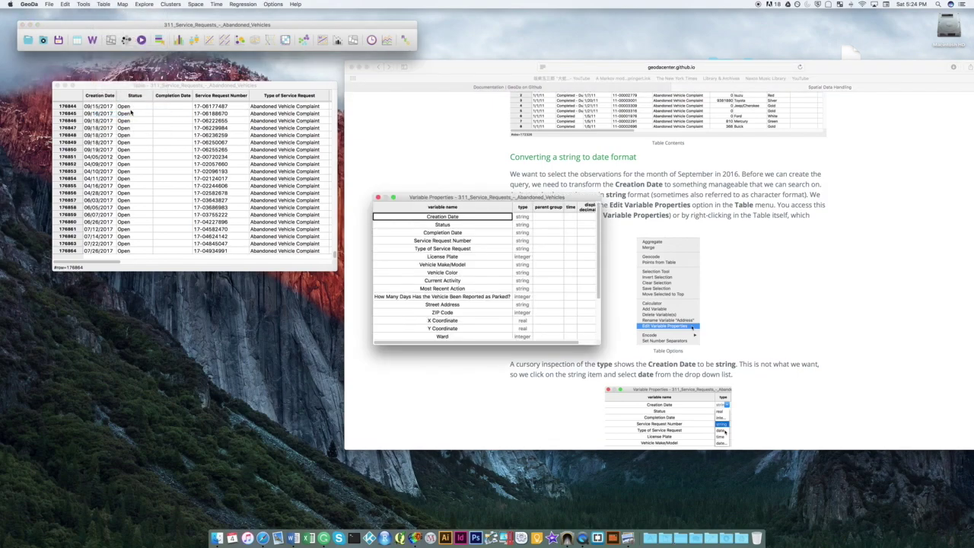
drag(511, 201, 211, 256)
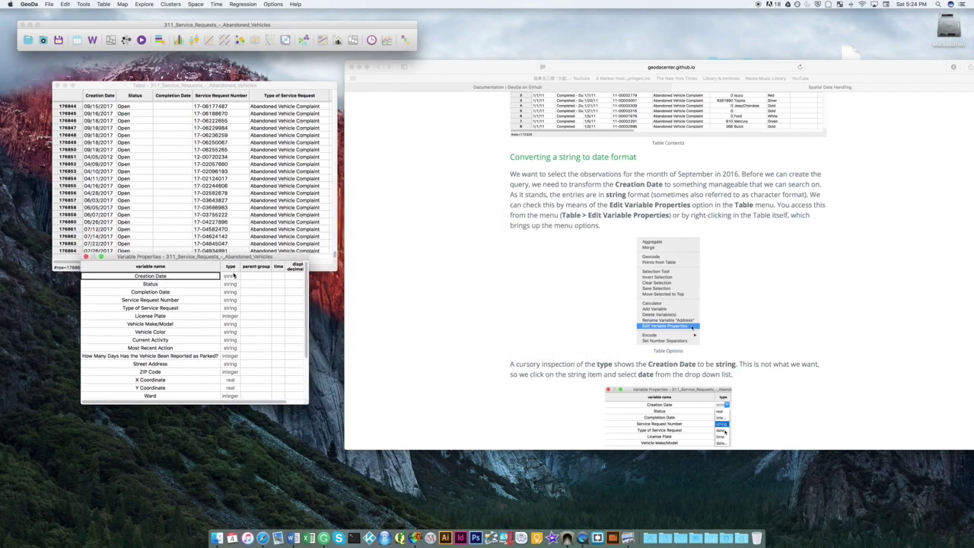
click(234, 276)
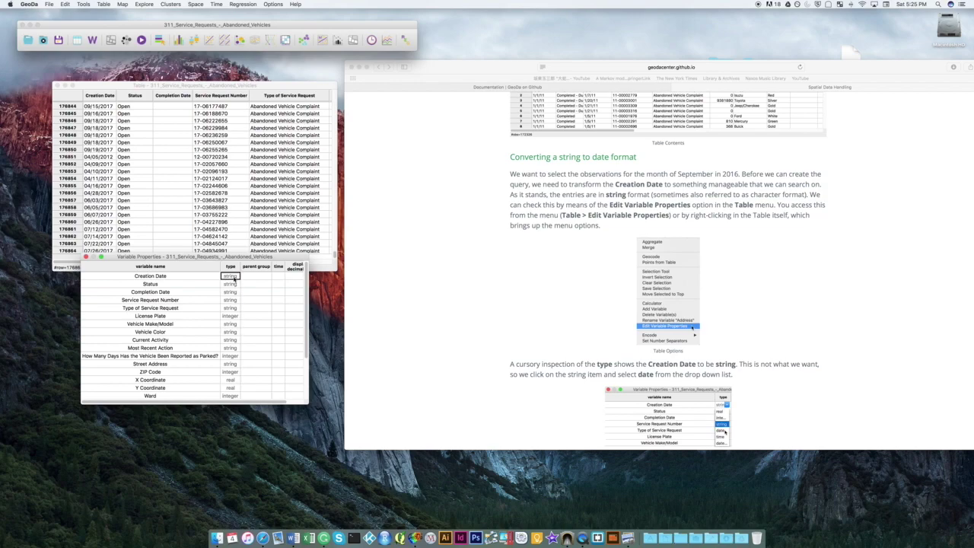
click(235, 278)
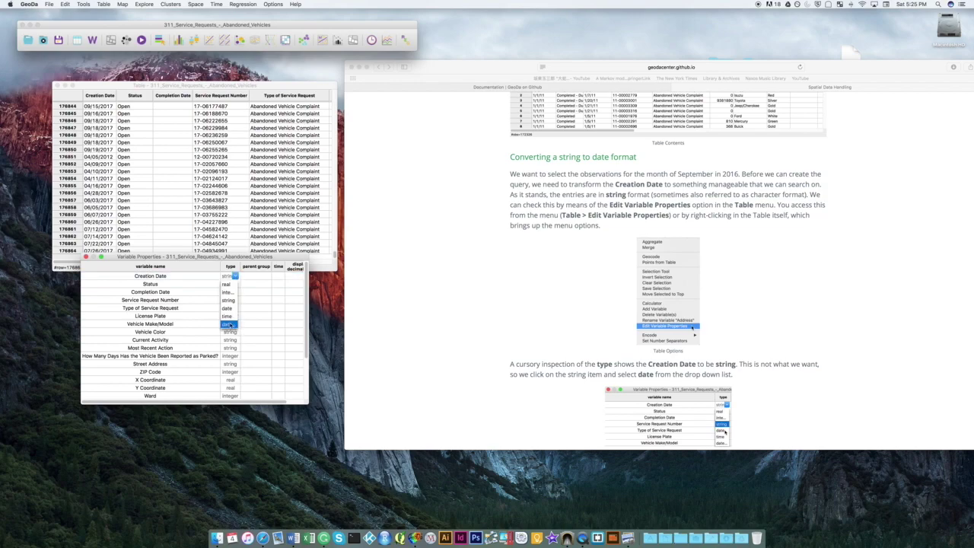
click(187, 294)
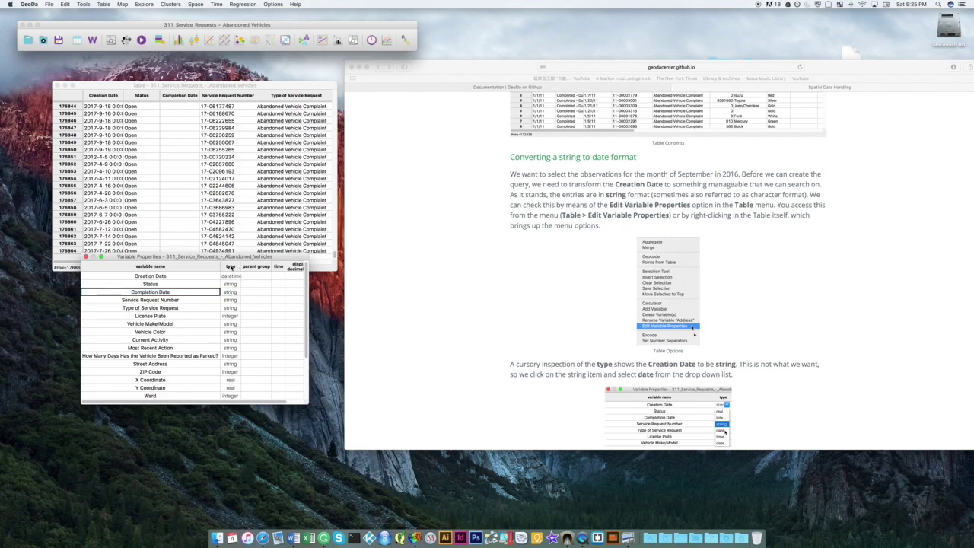
click(236, 277)
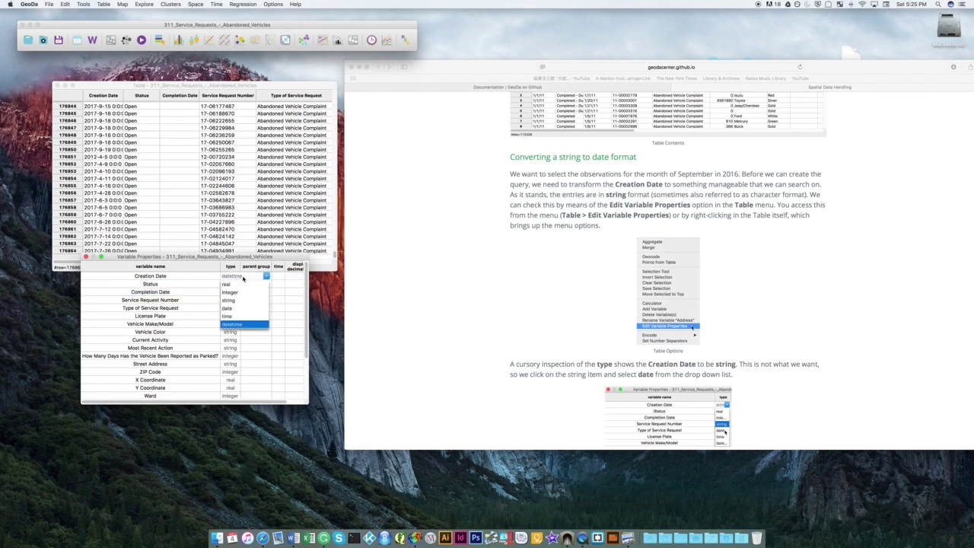
click(228, 308)
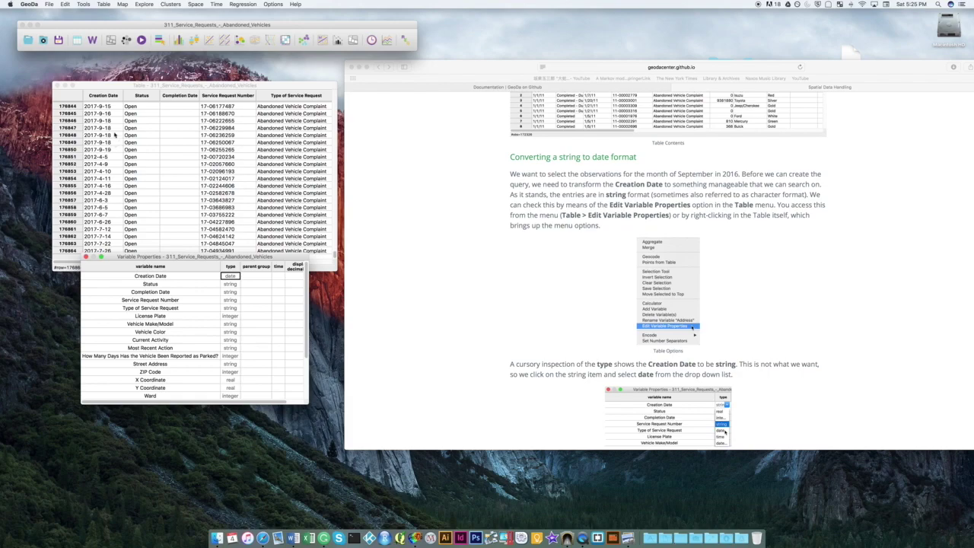
drag(122, 261, 122, 259)
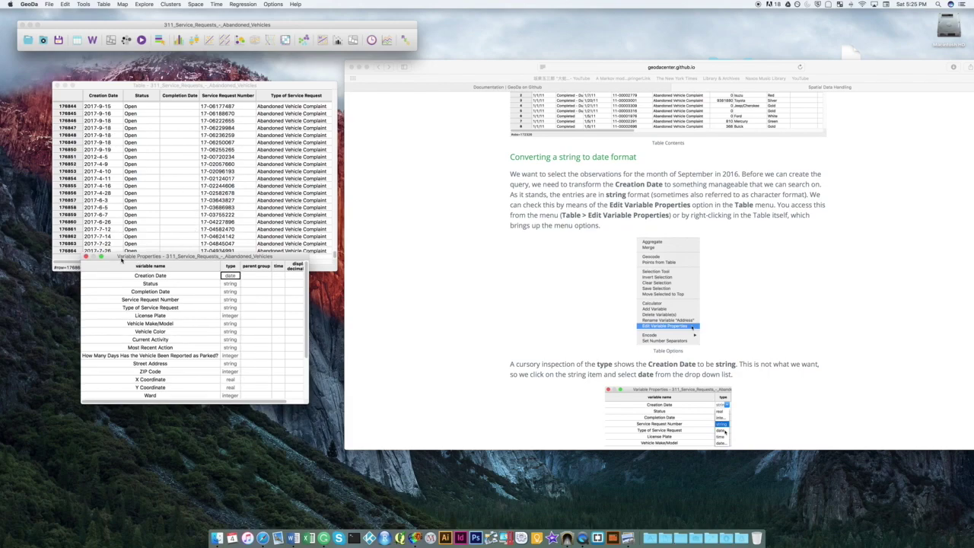
Scroll the Safari tutorial to the GeoDa > Preferences date-format section
click(606, 238)
scroll(606, 238, down, 8)
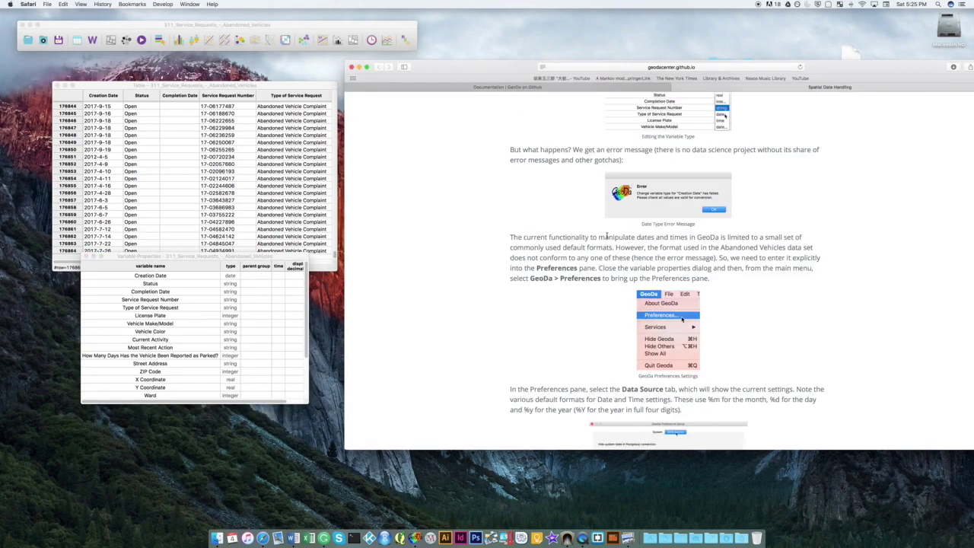
scroll(533, 241, up, 1)
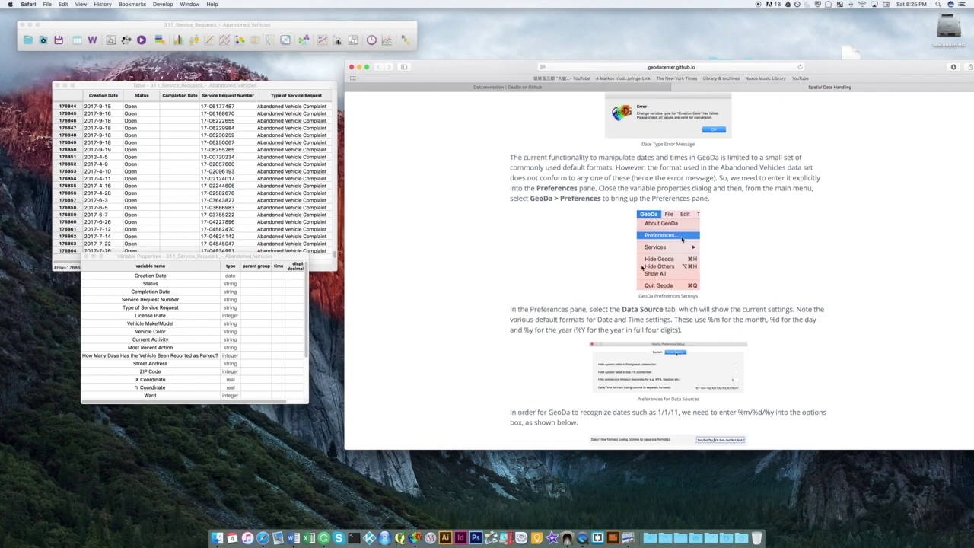
scroll(730, 297, down, 2)
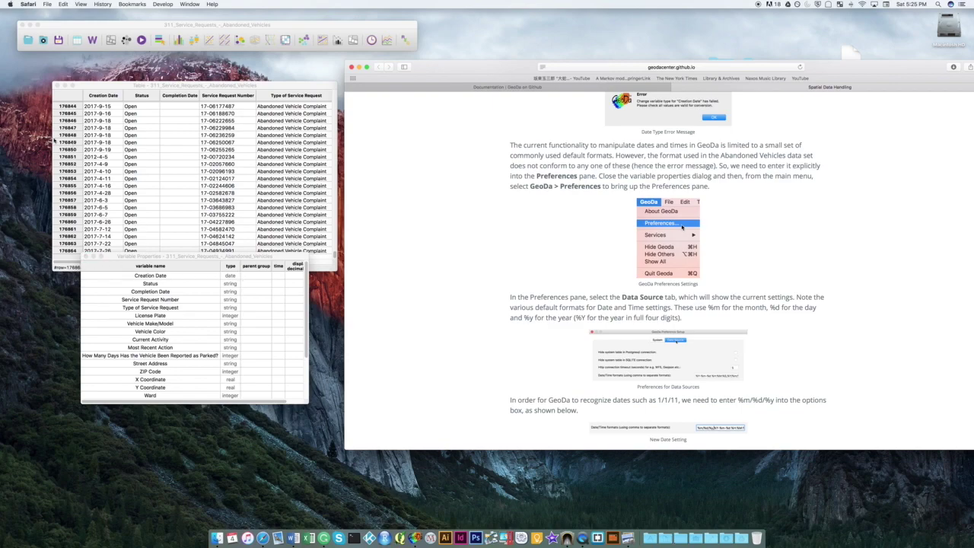
Close GeoDa's Variable Properties window, leaving the data table beside the tutorial
click(86, 256)
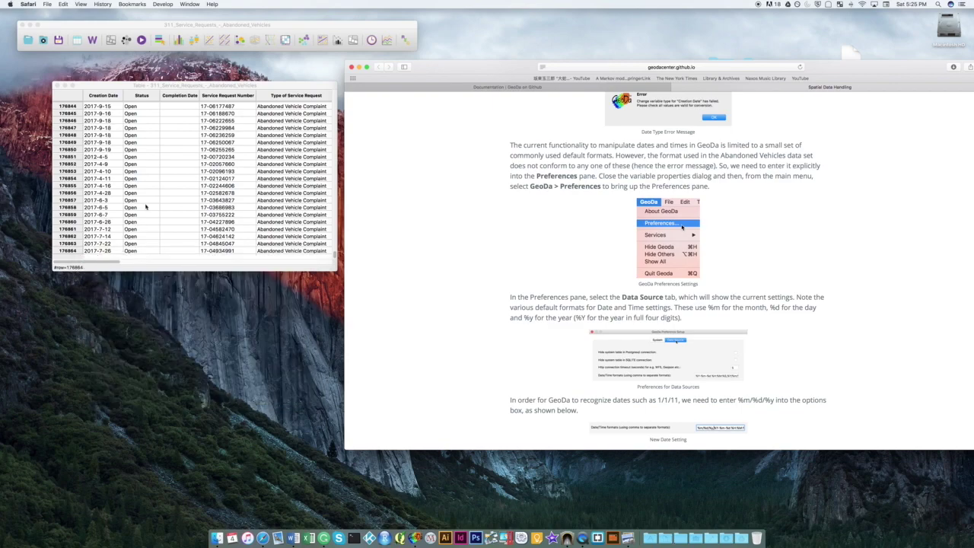
click(194, 86)
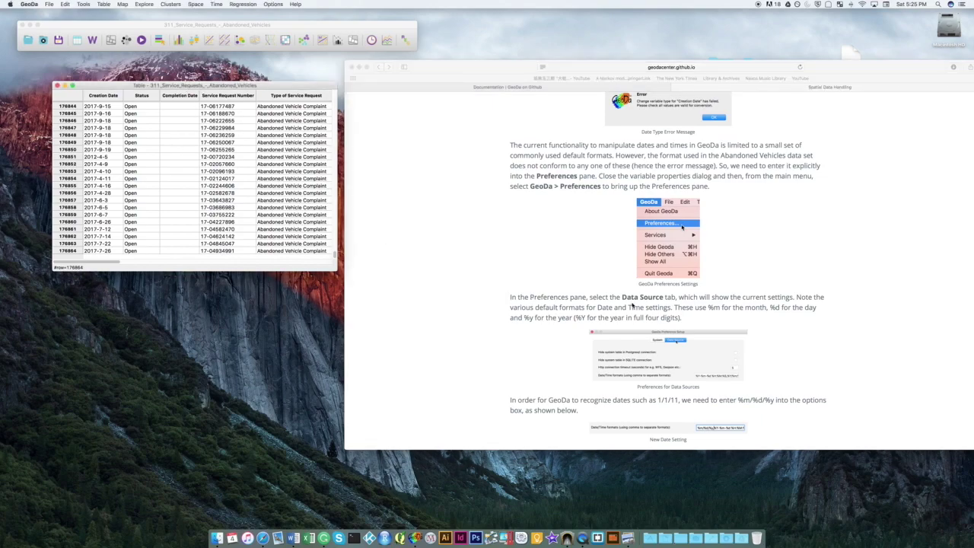
click(599, 264)
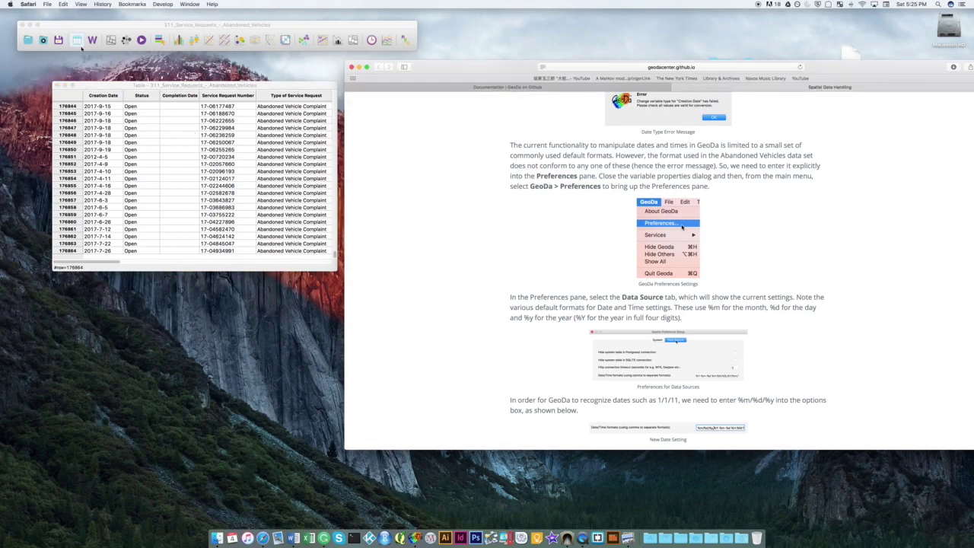
Open GeoDa's Preferences on the Data Source tab
click(89, 88)
click(30, 5)
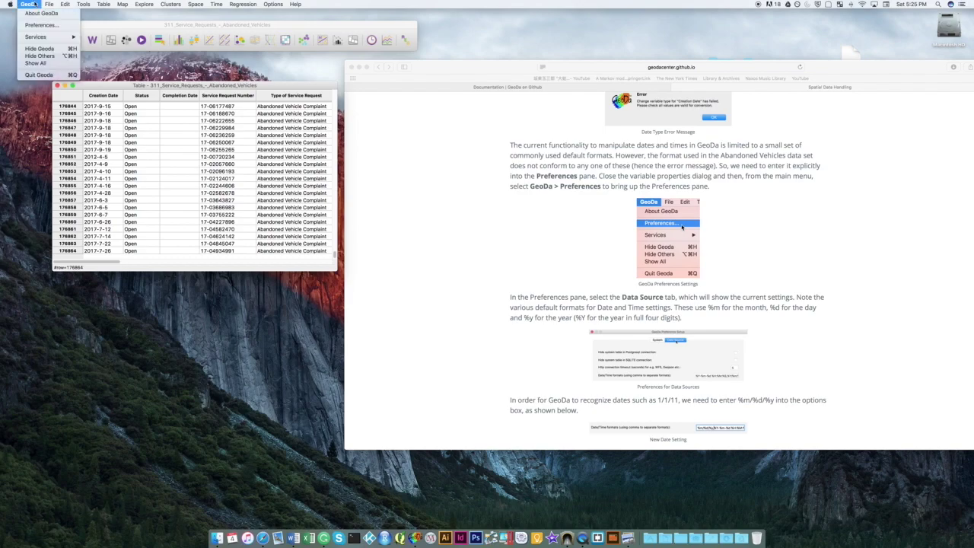
click(44, 25)
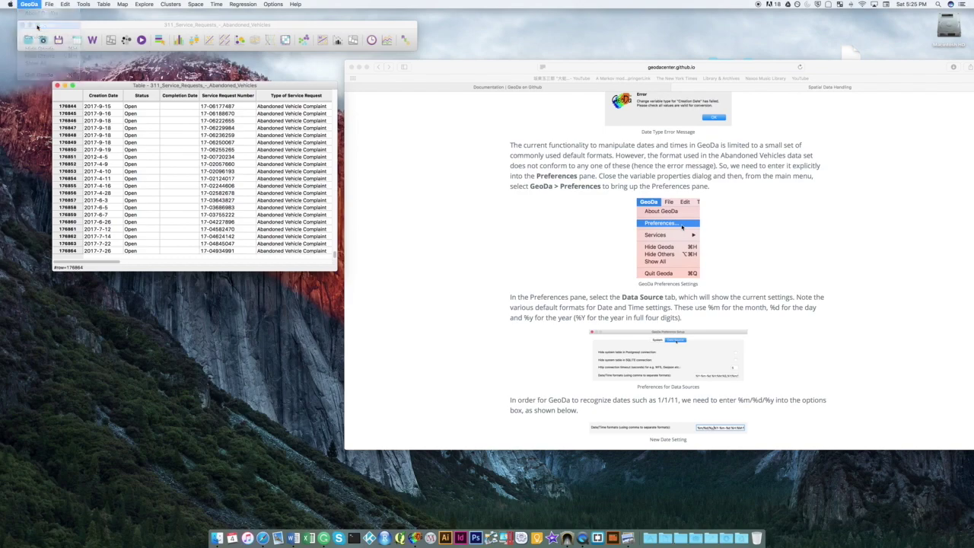
drag(279, 22, 235, 153)
click(202, 161)
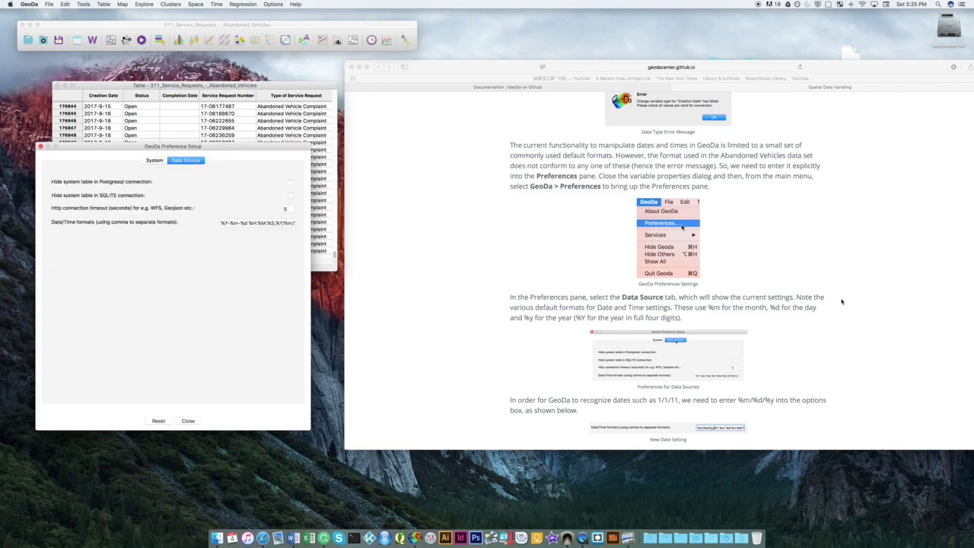
Append ,%m/%d/%y to the Date/Time formats field and close Preferences
click(811, 304)
scroll(641, 180, down, 1)
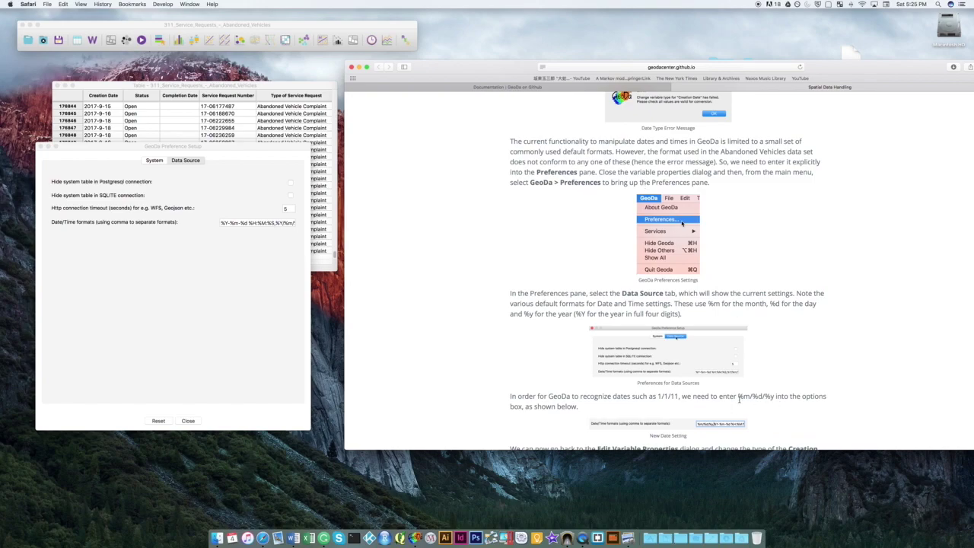
click(240, 223)
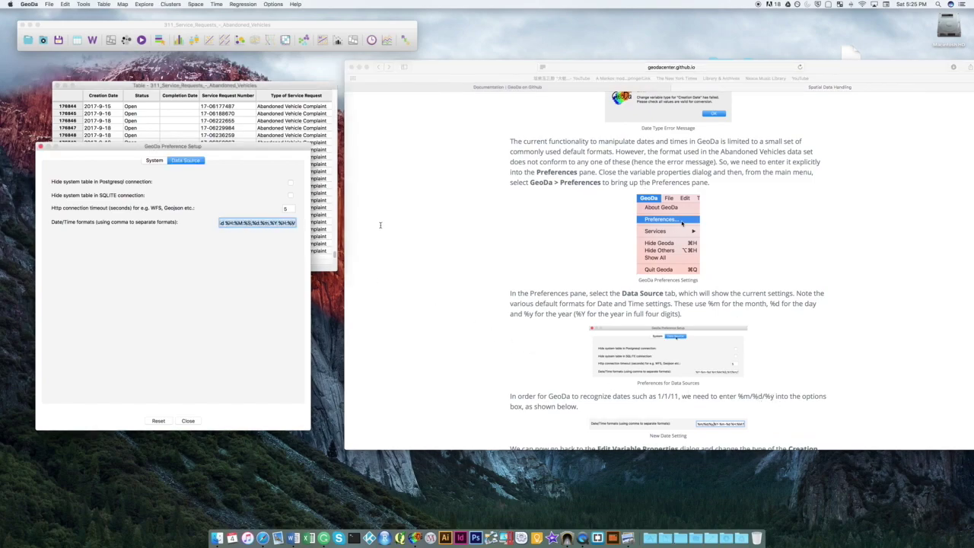
text(,%m/%d/%y)
key(Left)
key(Left)
key(Left)
key(Left)
key(Left)
key(Left)
key(Left)
key(Left)
key(Left)
key(Left)
key(Left)
key(Left)
key(Left)
key(Left)
key(Left)
key(Left)
key(Left)
key(Left)
key(Left)
key(Left)
key(Right)
key(Right)
key(Right)
text(/%d/%y)
click(190, 421)
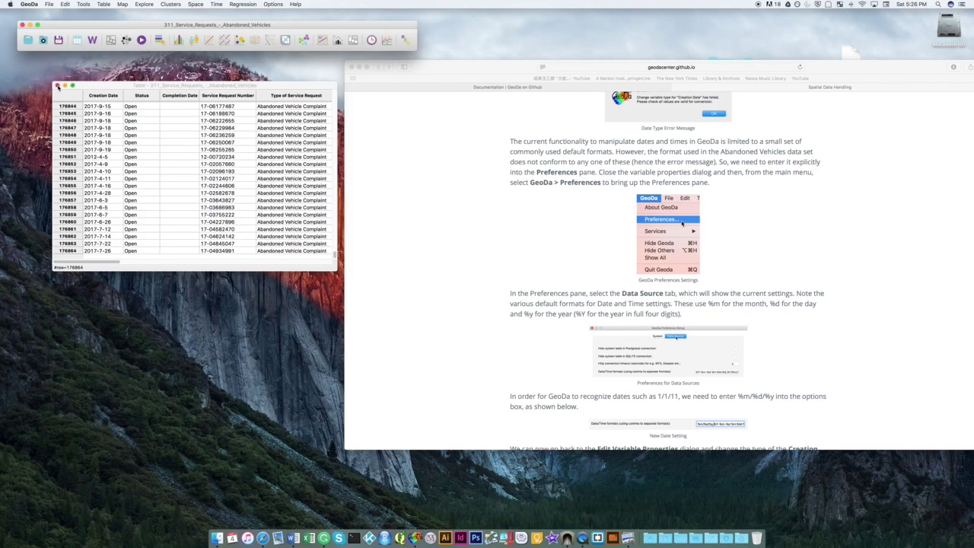
Close GeoDa's data table window
click(57, 86)
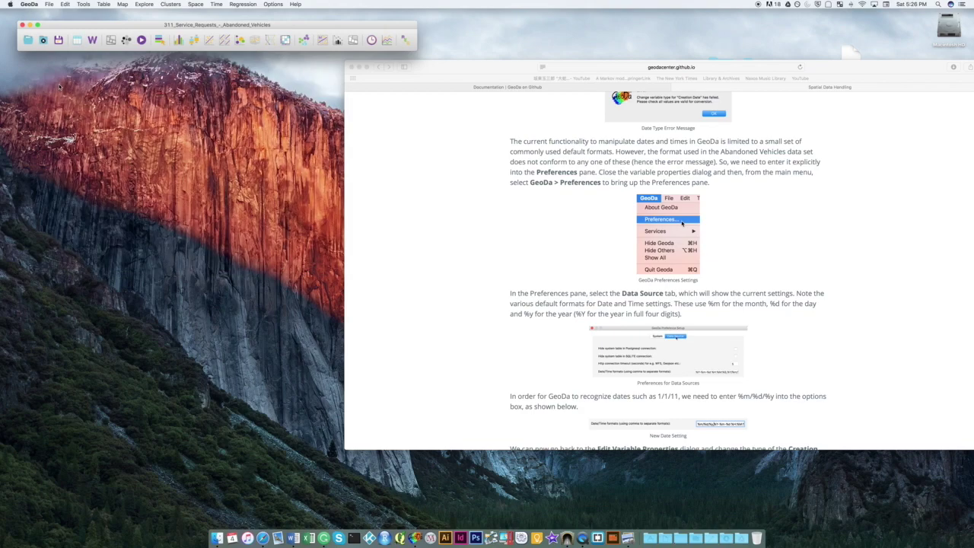
click(481, 240)
scroll(481, 240, down, 5)
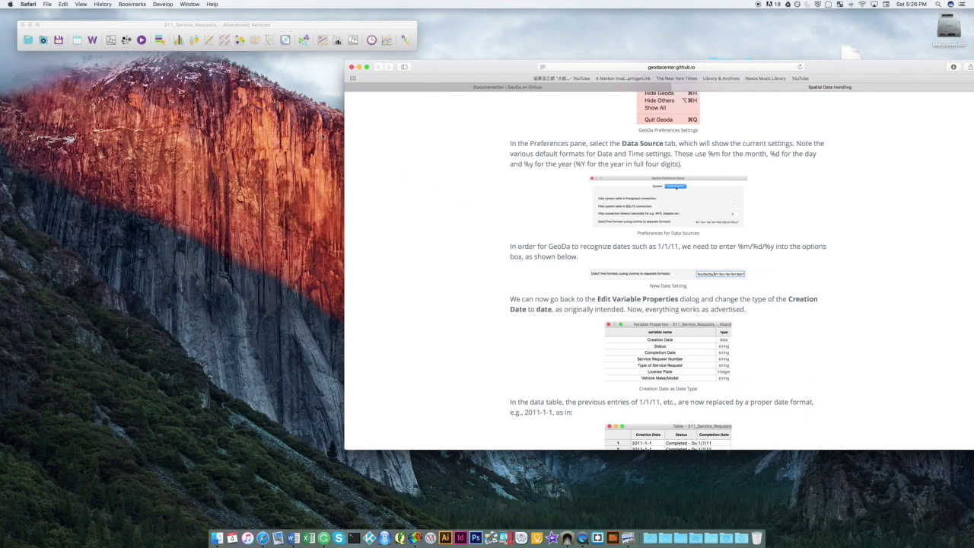
Set Creation Date's type to date again in Variable Properties, then close the window
click(65, 23)
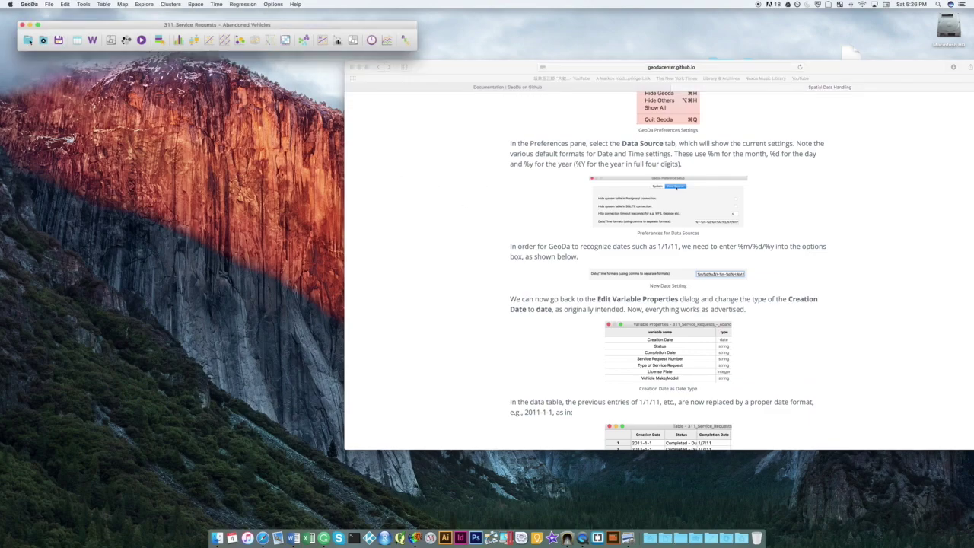
click(50, 4)
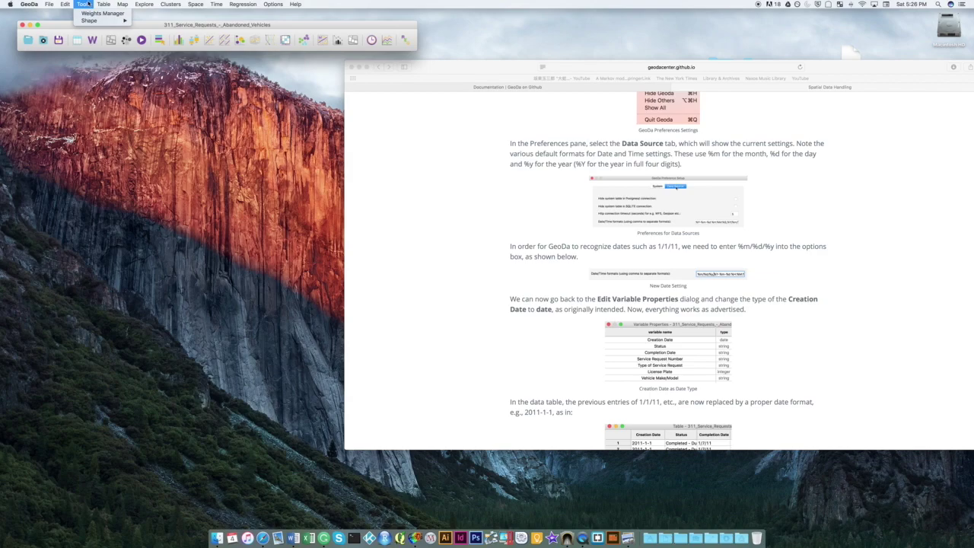
mouse_move(104, 5)
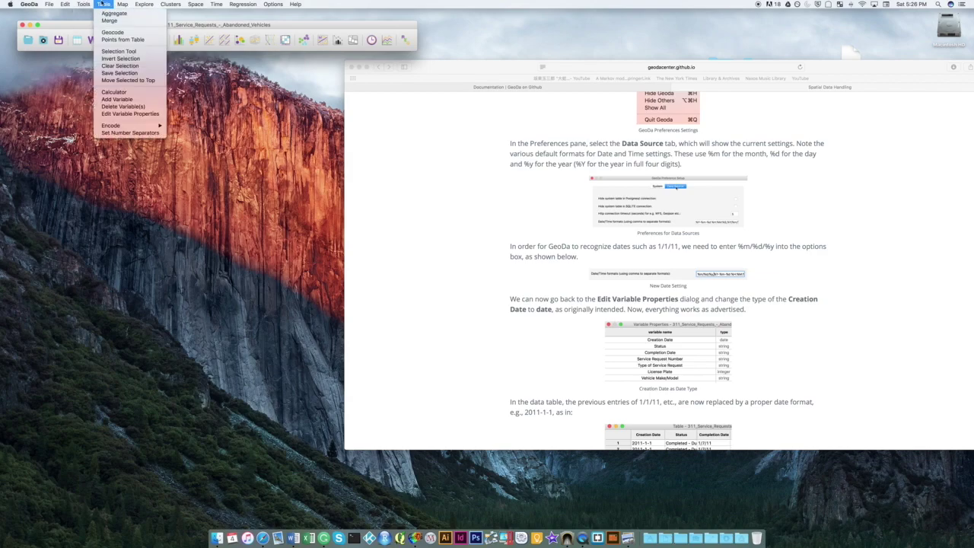
click(148, 114)
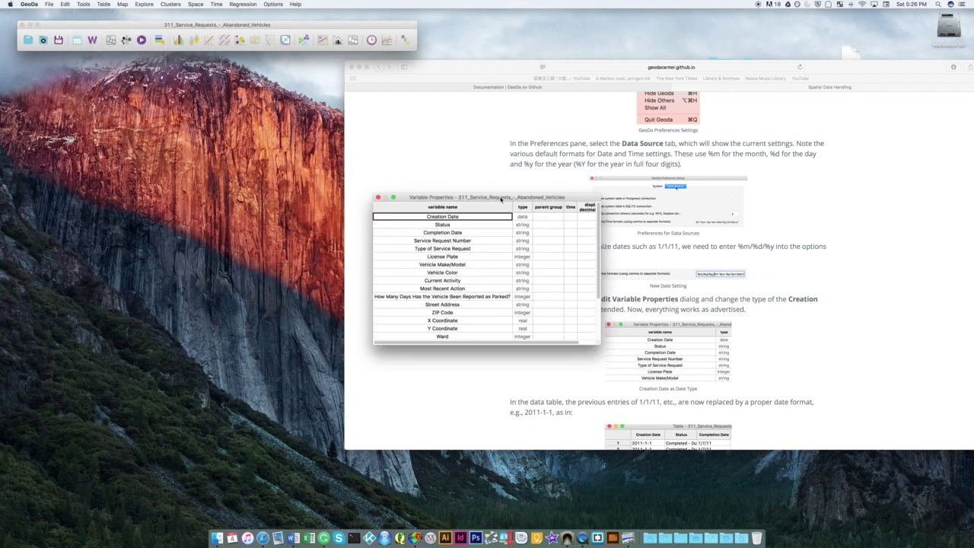
drag(501, 199, 285, 191)
click(304, 206)
click(311, 206)
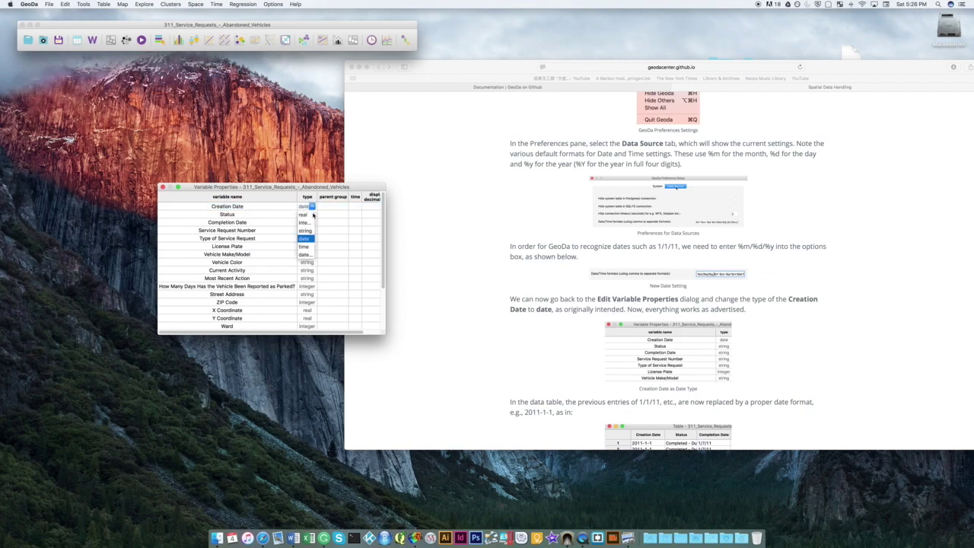
click(310, 238)
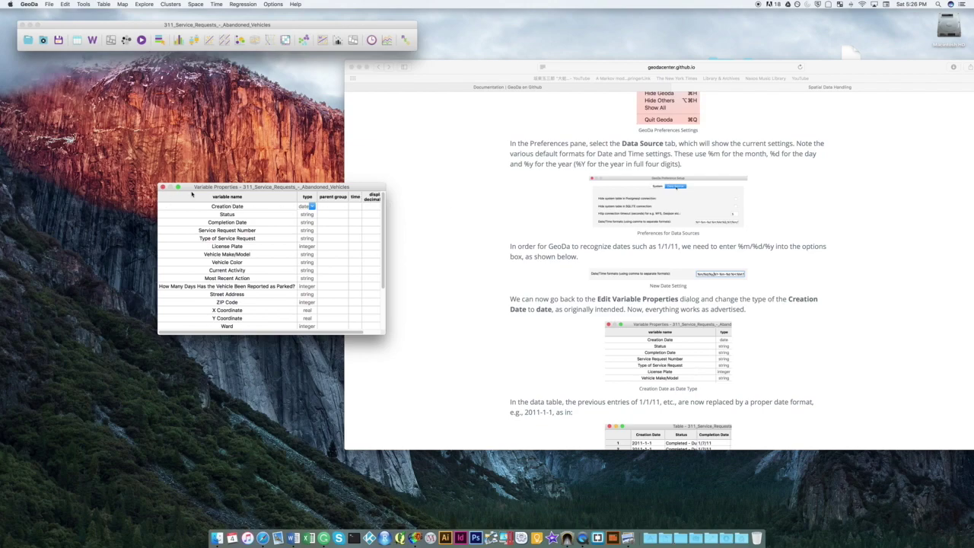
click(162, 186)
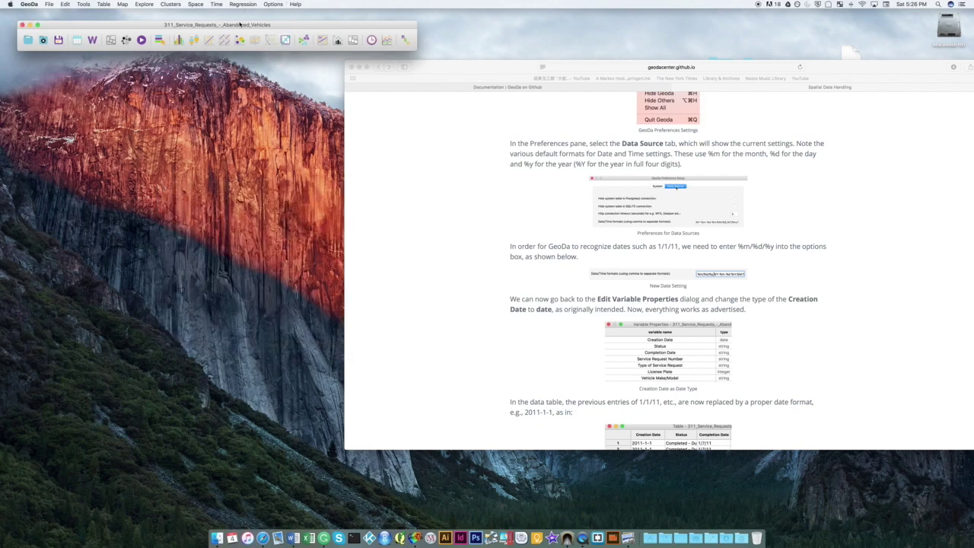
Reopen the data table and step through Creation Date, now showing dates like 2017-9-15 and 2012-4-5
click(78, 41)
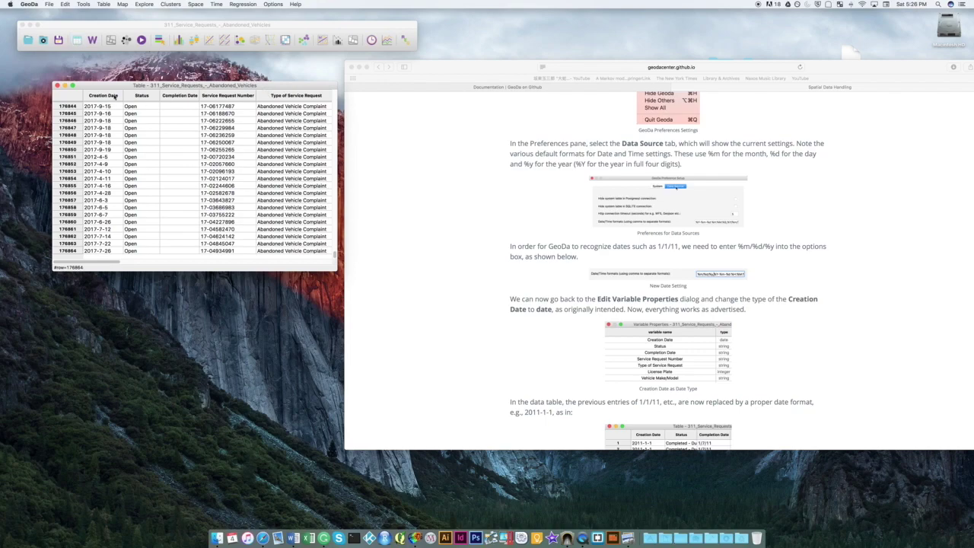
click(111, 96)
key(Down)
key(Down)
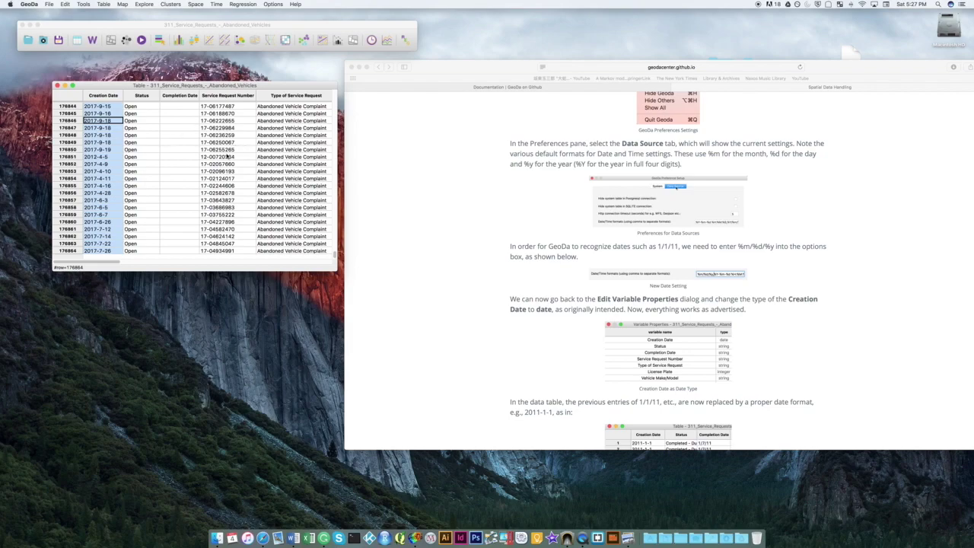
click(432, 215)
drag(142, 85, 120, 85)
click(66, 4)
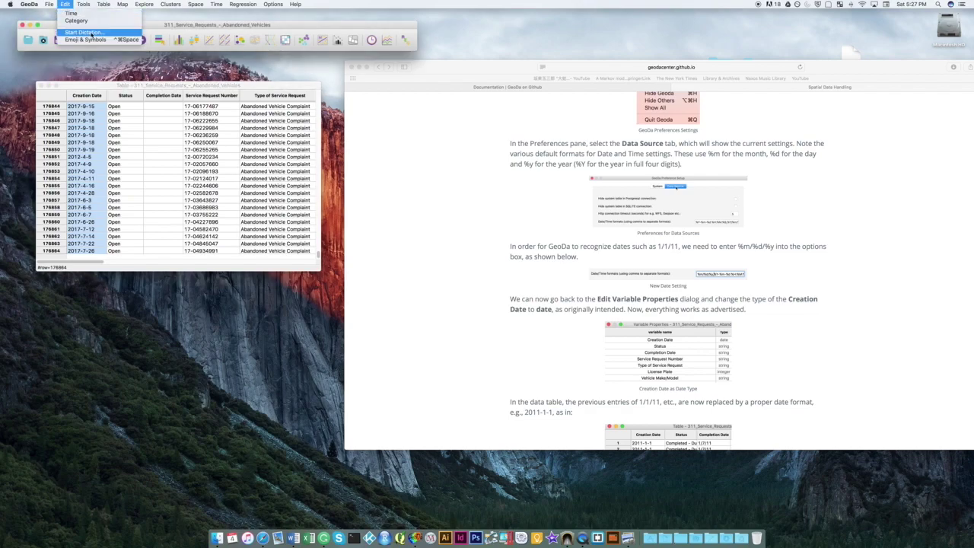
Open Variable Properties over the table and scroll to the Completion Date variable
click(101, 3)
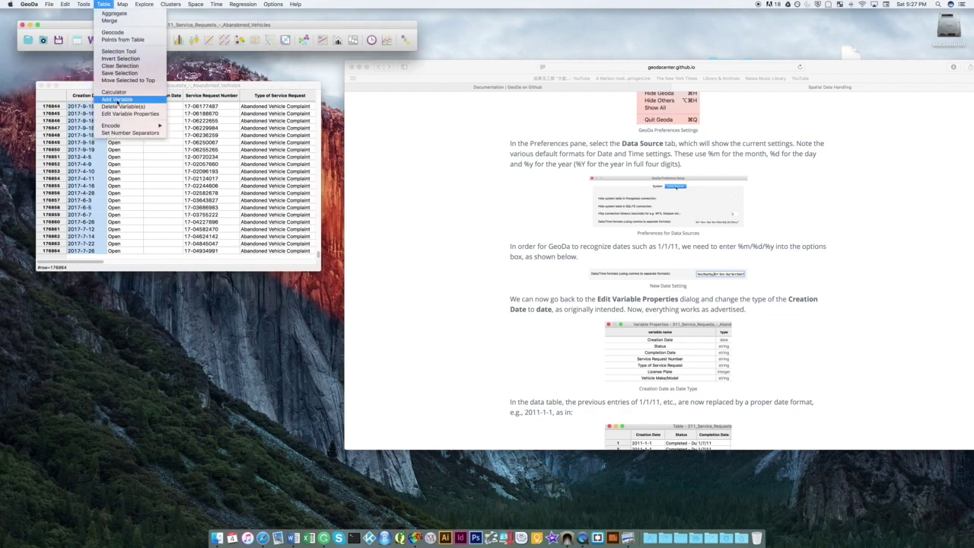
click(125, 114)
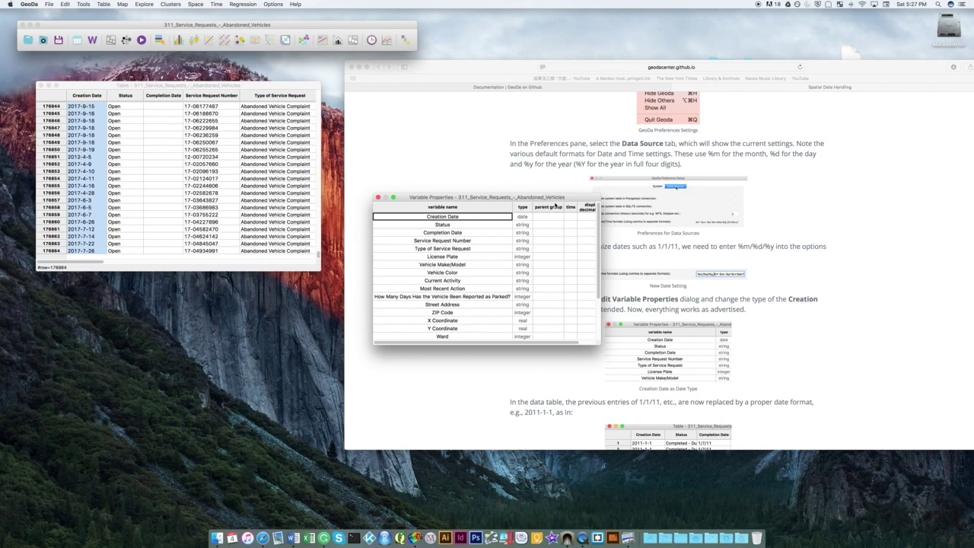
drag(555, 197, 332, 196)
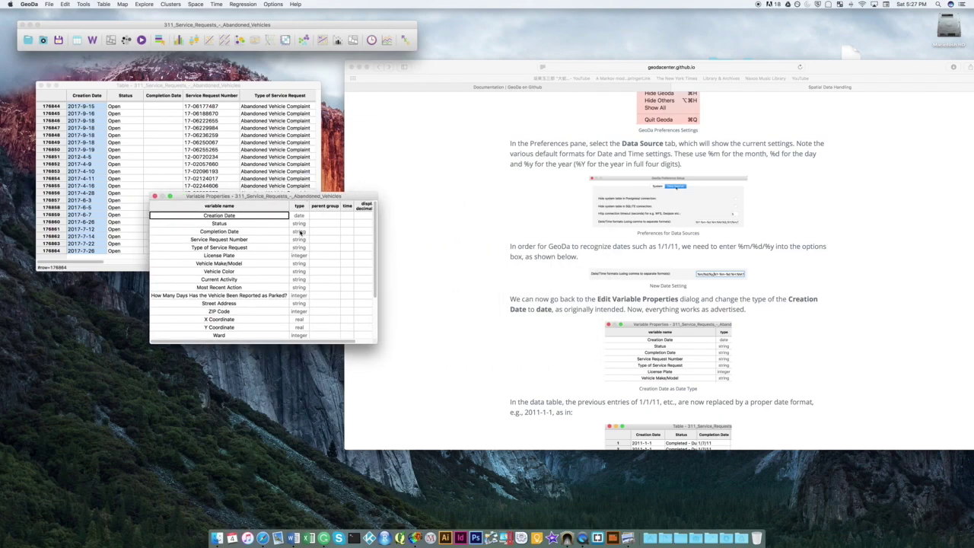
scroll(305, 268, down, 1)
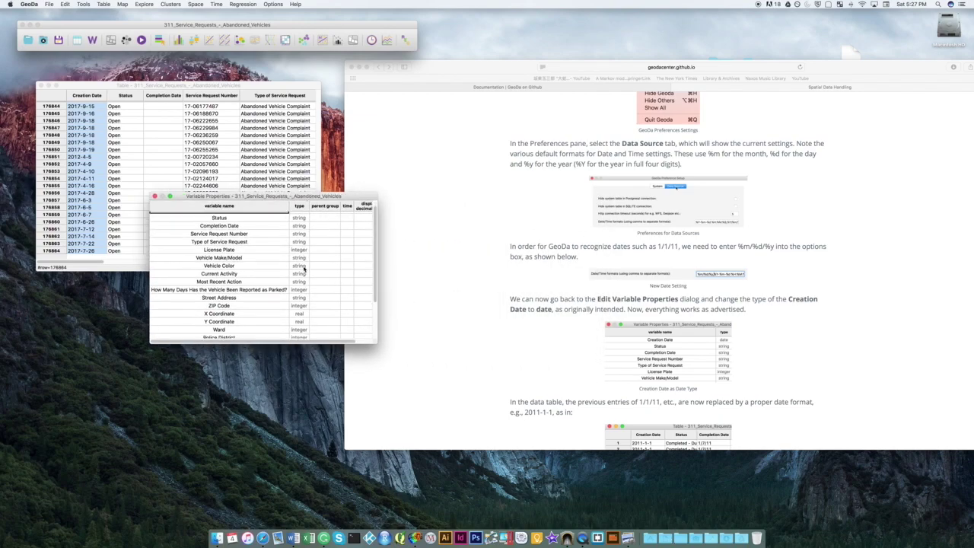
scroll(304, 268, down, 3)
scroll(303, 268, up, 4)
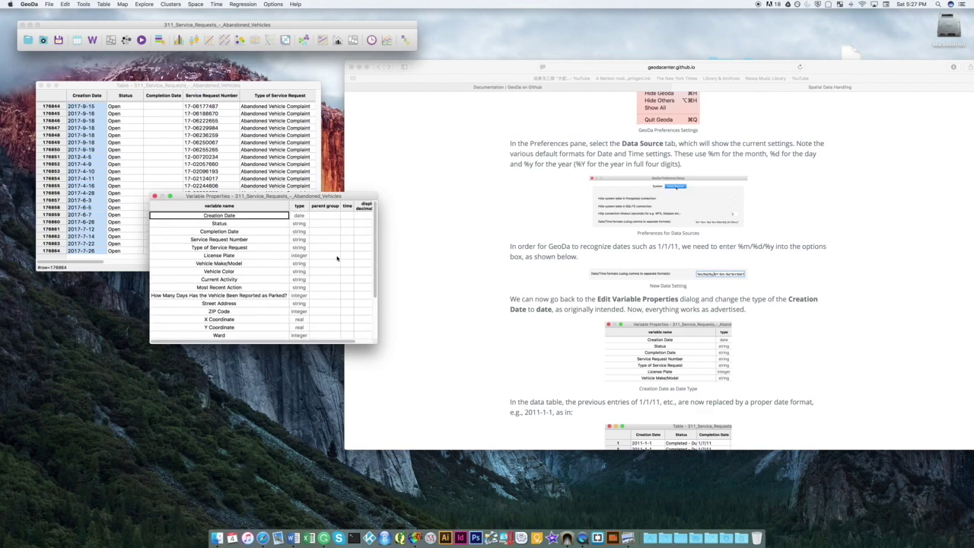
Change Completion Date's type to date, then close Variable Properties
click(303, 232)
click(304, 233)
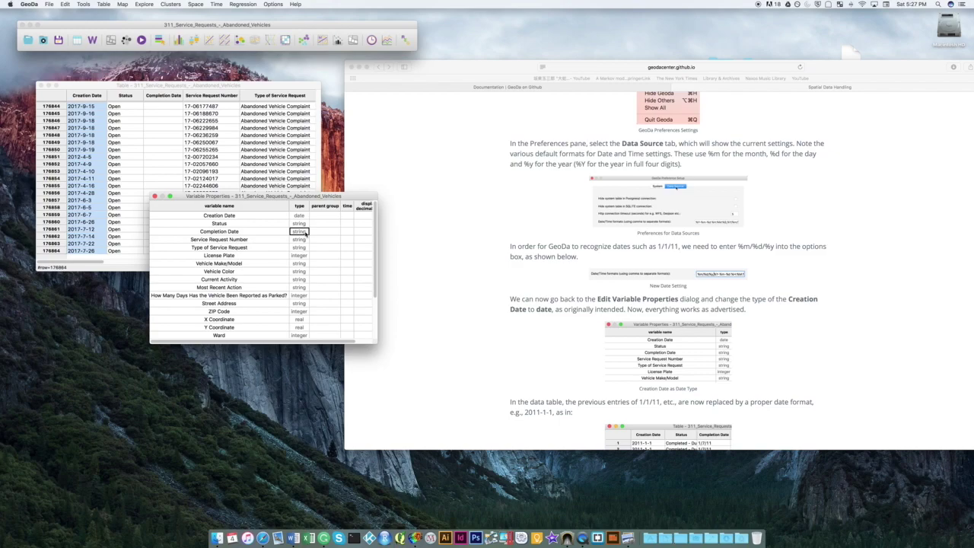
click(304, 232)
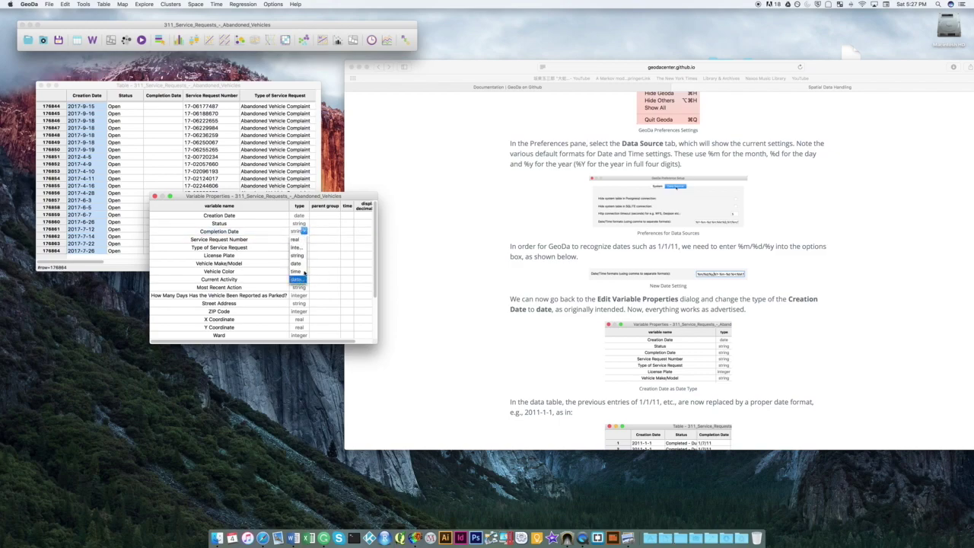
click(300, 279)
click(304, 234)
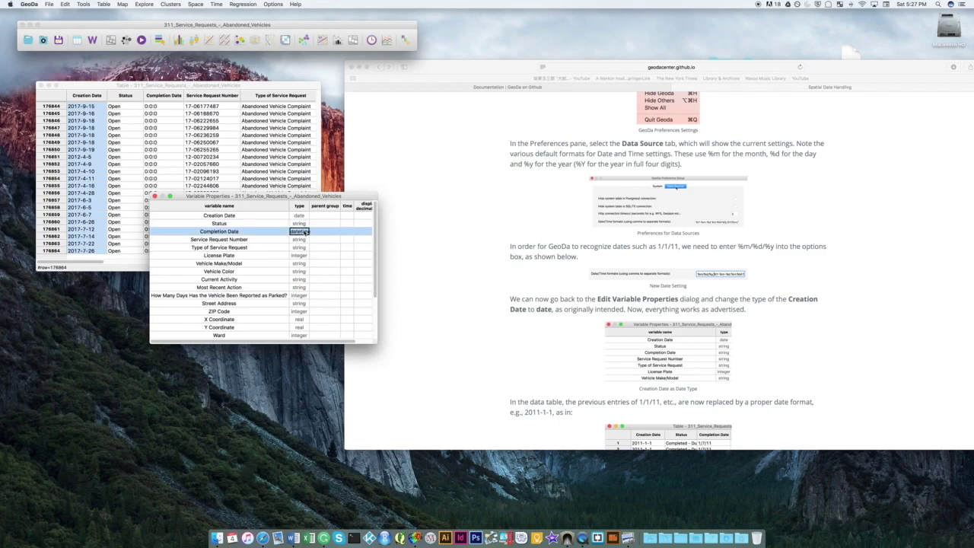
click(307, 233)
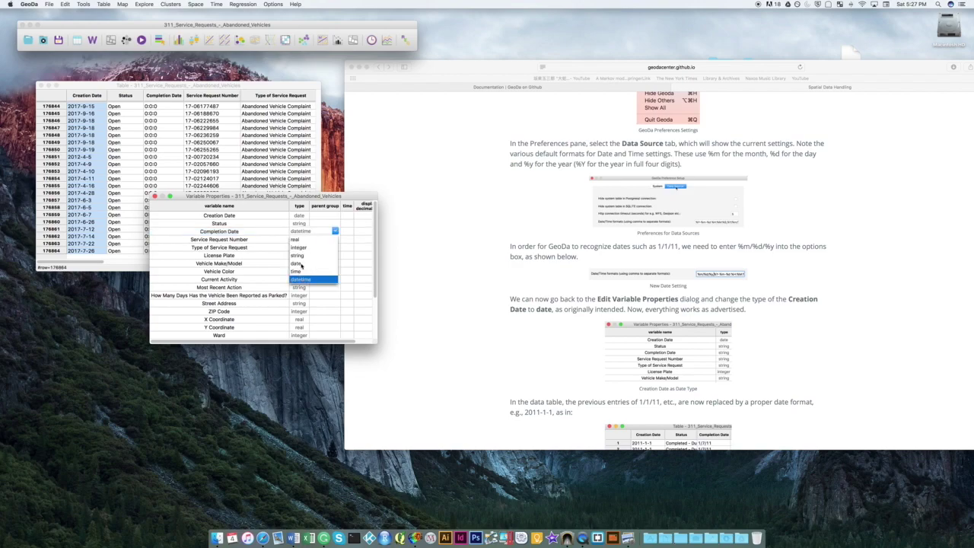
click(301, 265)
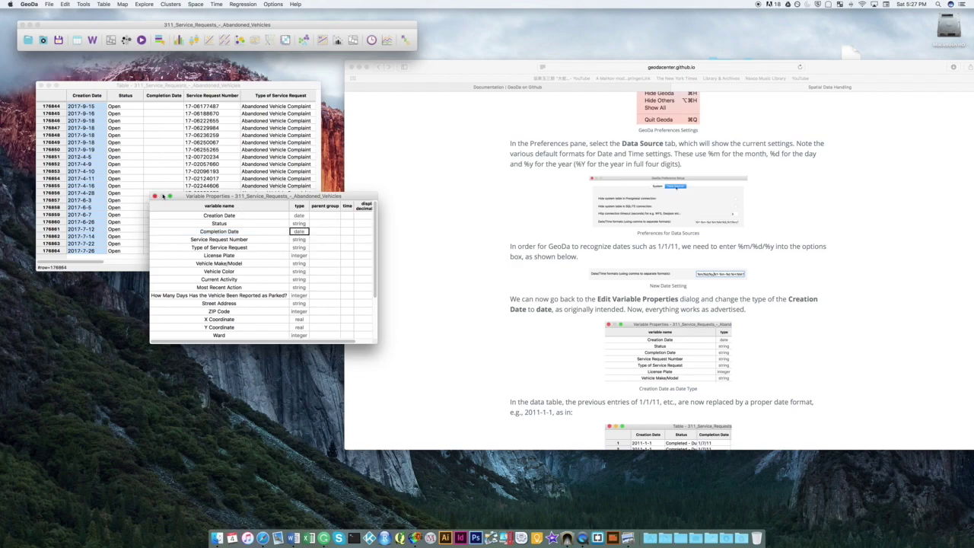
click(154, 197)
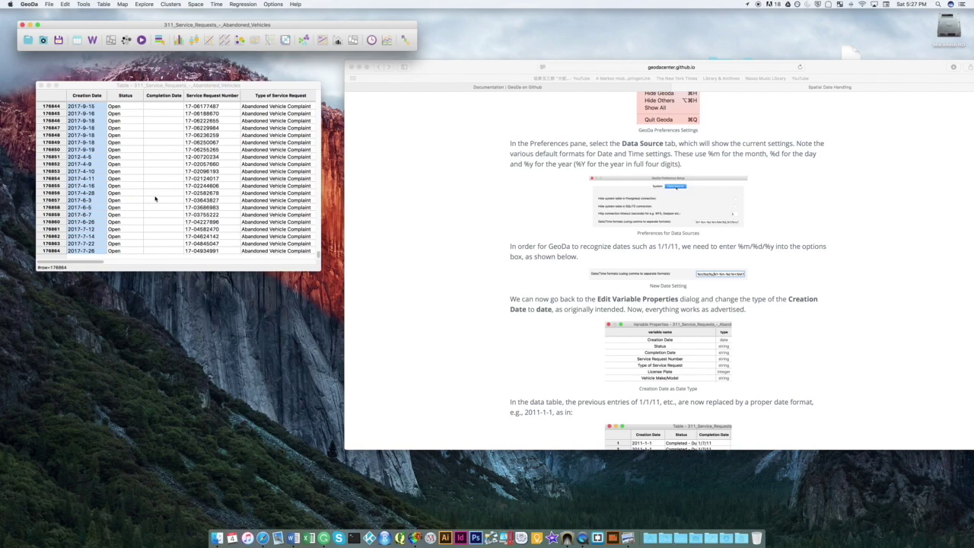
Scroll the tutorial down past the date-format section and check the GeoDa table
scroll(175, 210, up, 15)
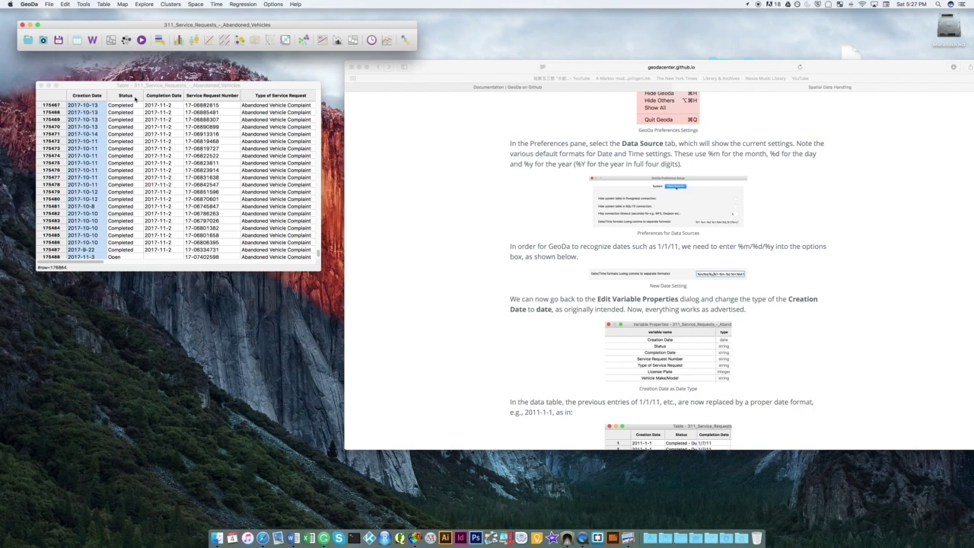
click(483, 244)
scroll(482, 243, down, 5)
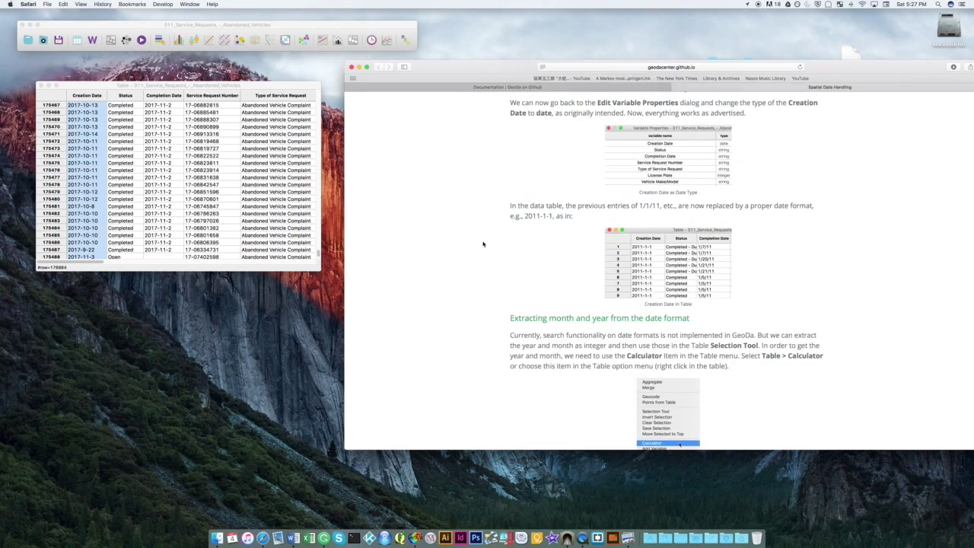
scroll(482, 243, down, 5)
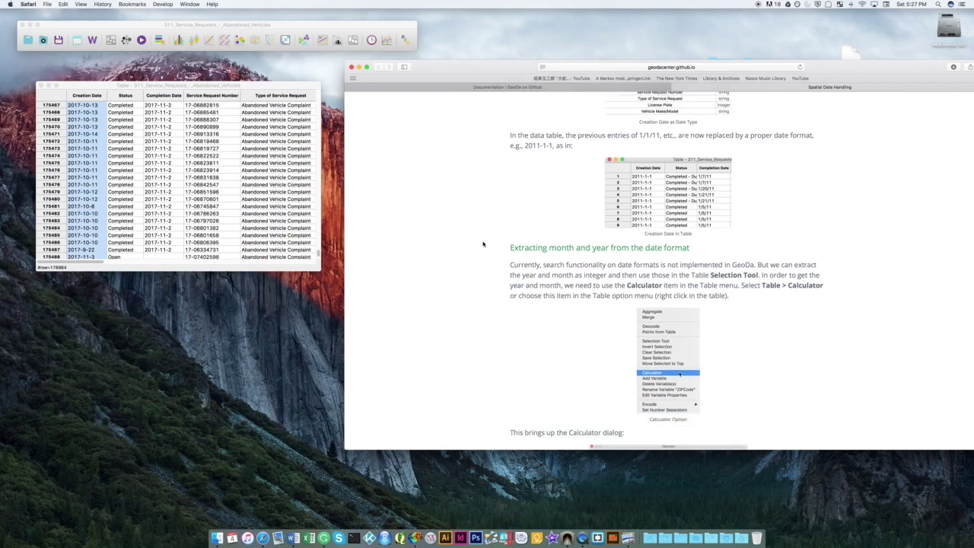
click(154, 86)
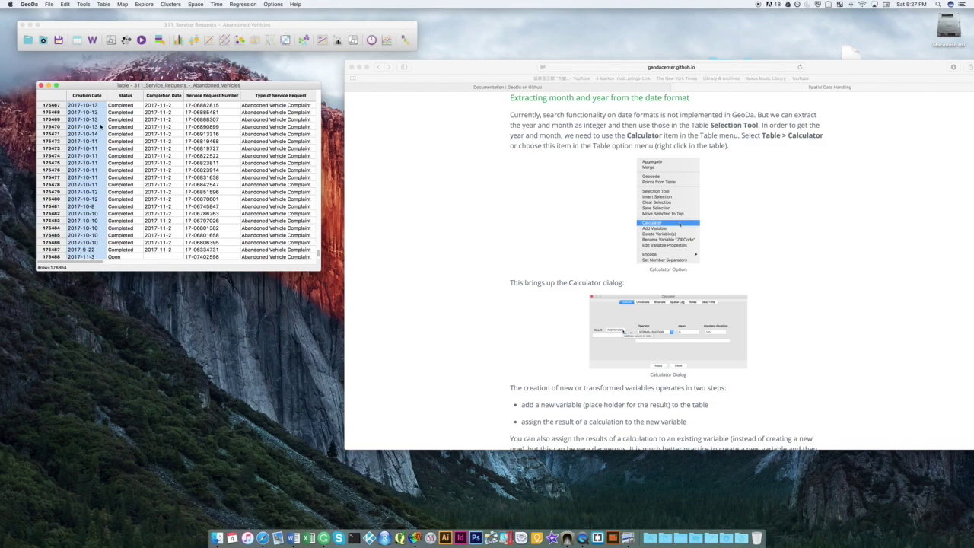
drag(319, 253, 318, 116)
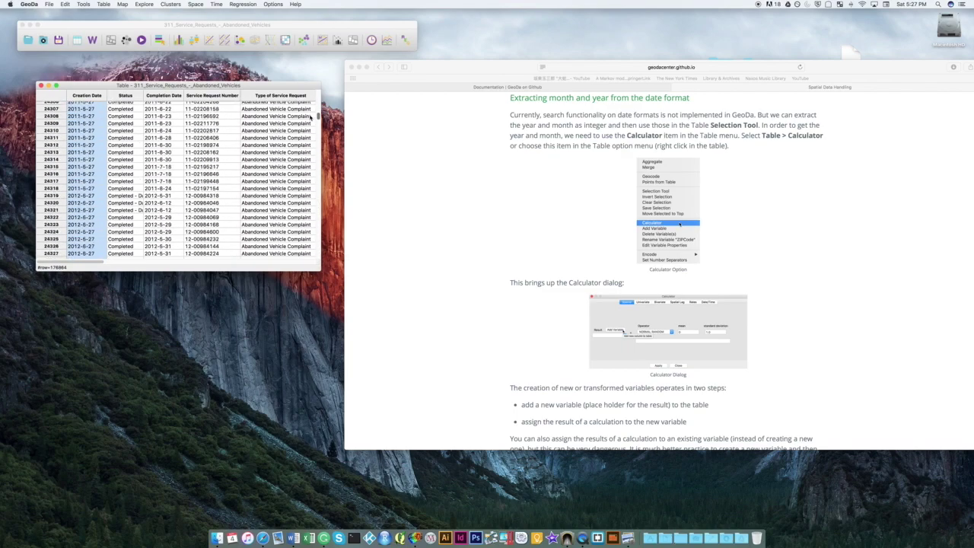
Scroll the tutorial to the Extracting month and year section on adding an integer YEAR variable
click(462, 305)
scroll(462, 304, down, 1)
scroll(463, 305, down, 5)
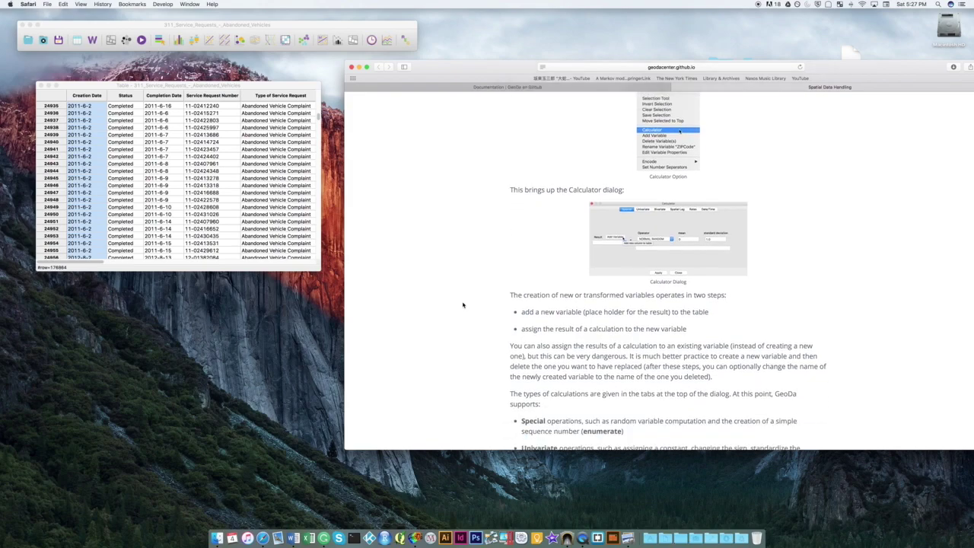
scroll(461, 302, down, 6)
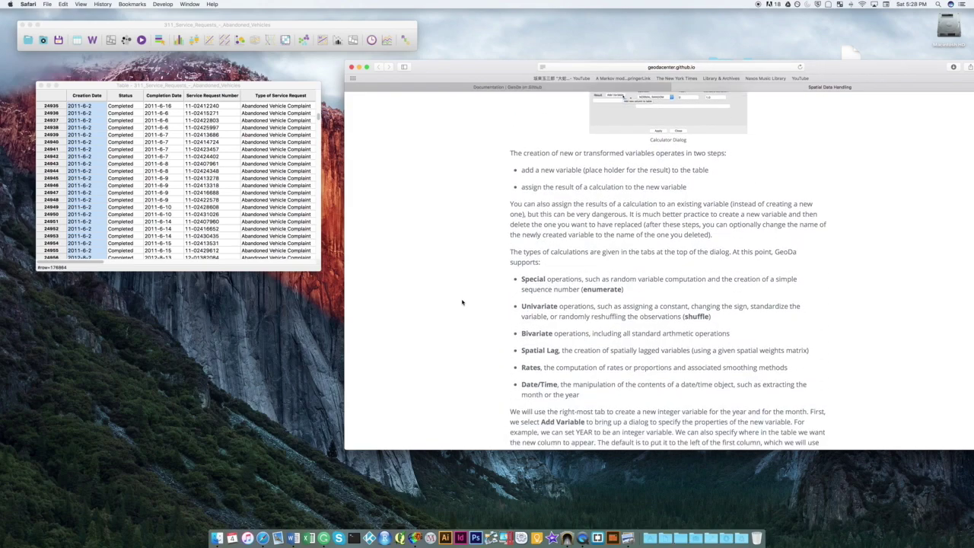
scroll(456, 297, up, 4)
scroll(448, 292, down, 9)
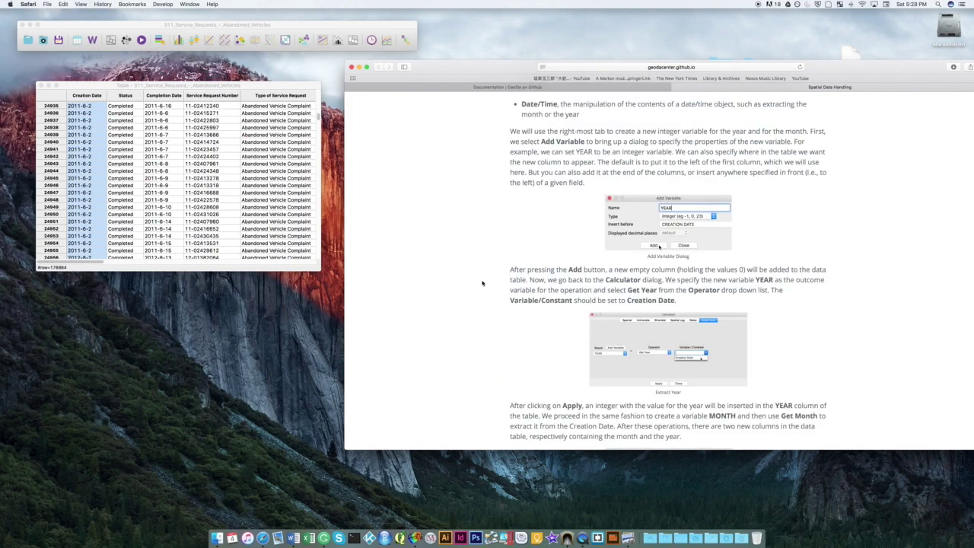
click(201, 89)
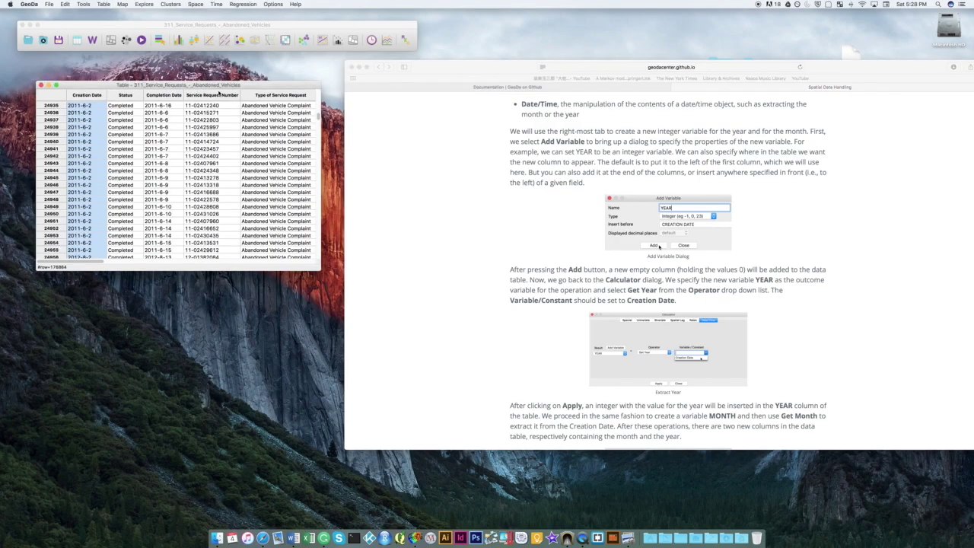
click(465, 178)
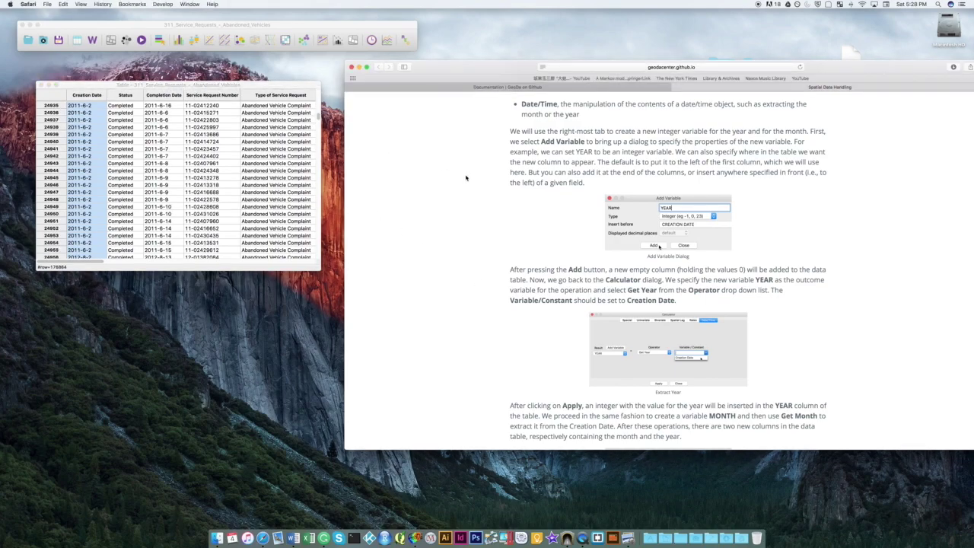
scroll(539, 158, up, 2)
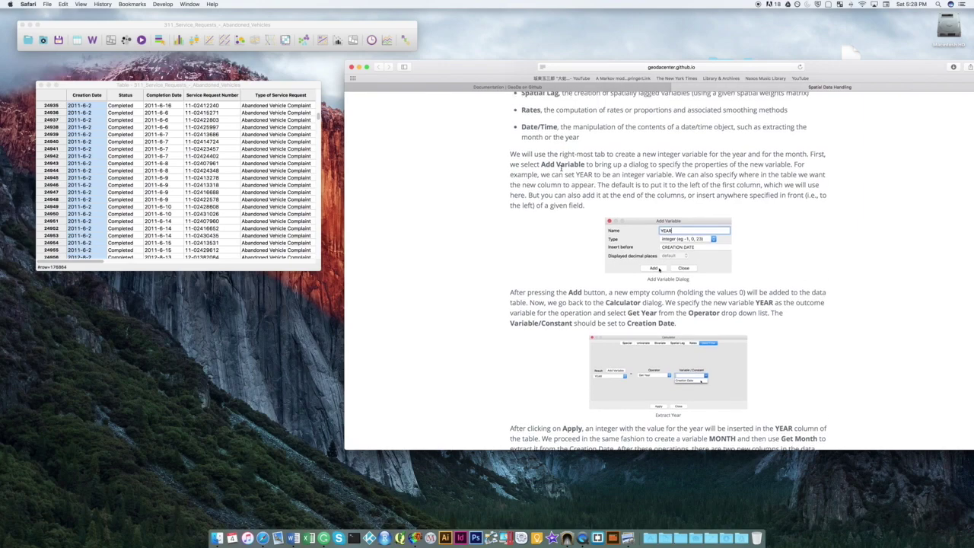
click(170, 28)
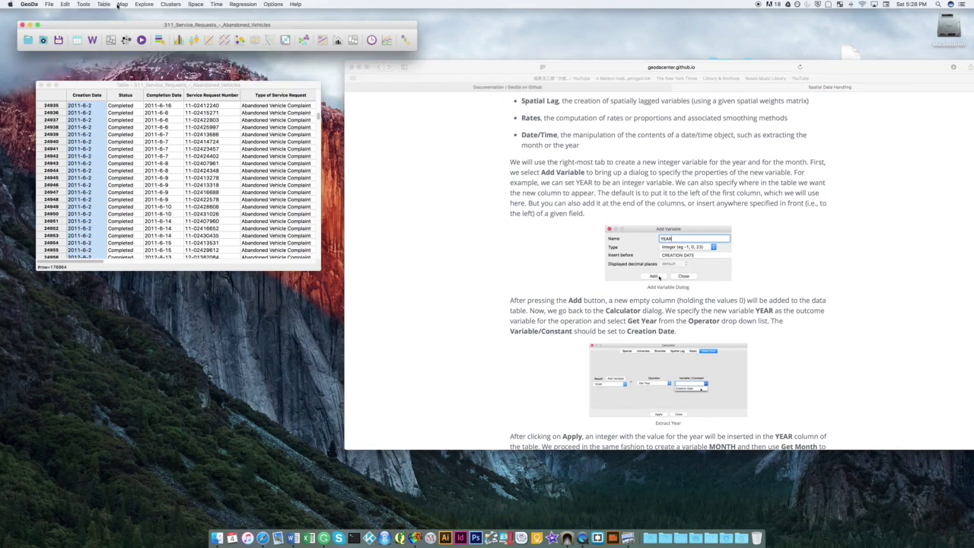
Add an integer variable named YEAR, inserted before CREATION DATE and filled with 0s
click(292, 4)
text(add v)
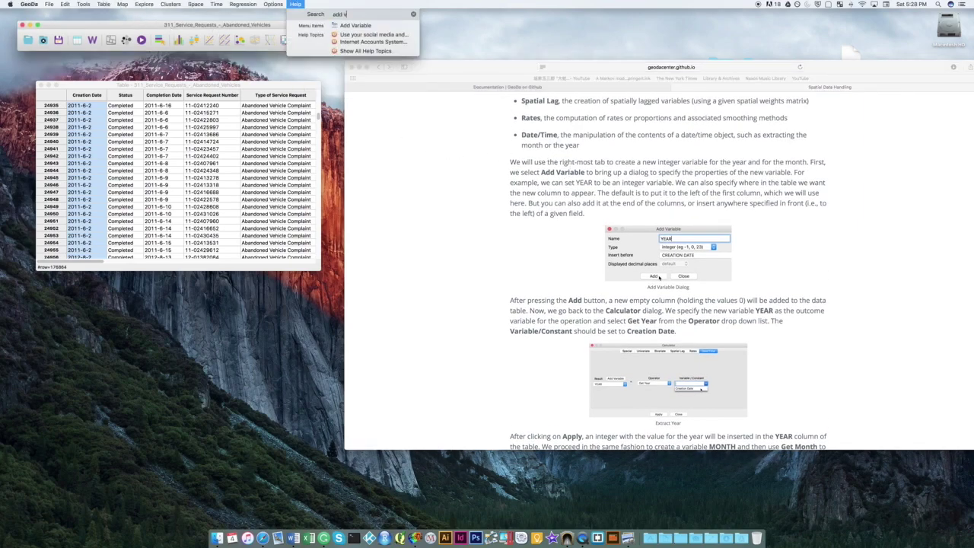
text(ariable)
mouse_move(355, 27)
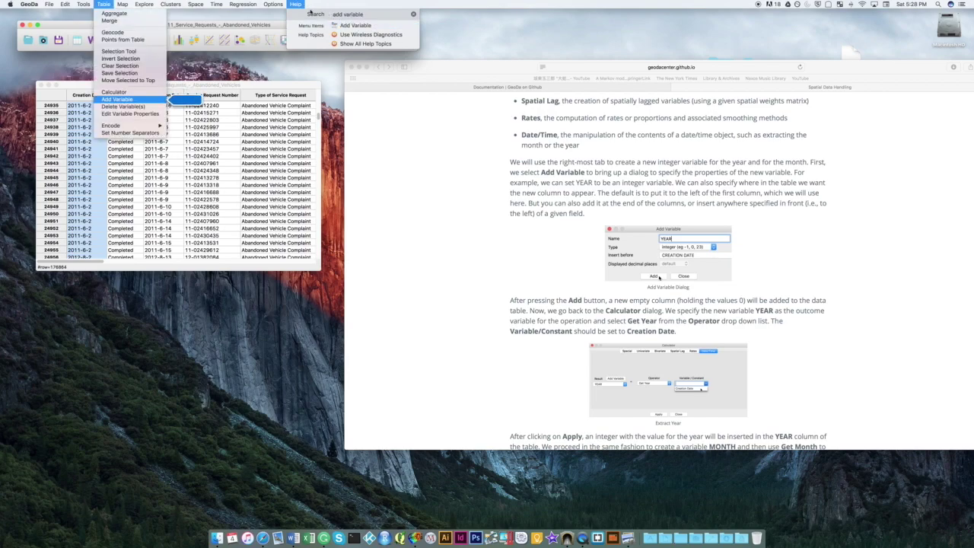
mouse_move(103, 3)
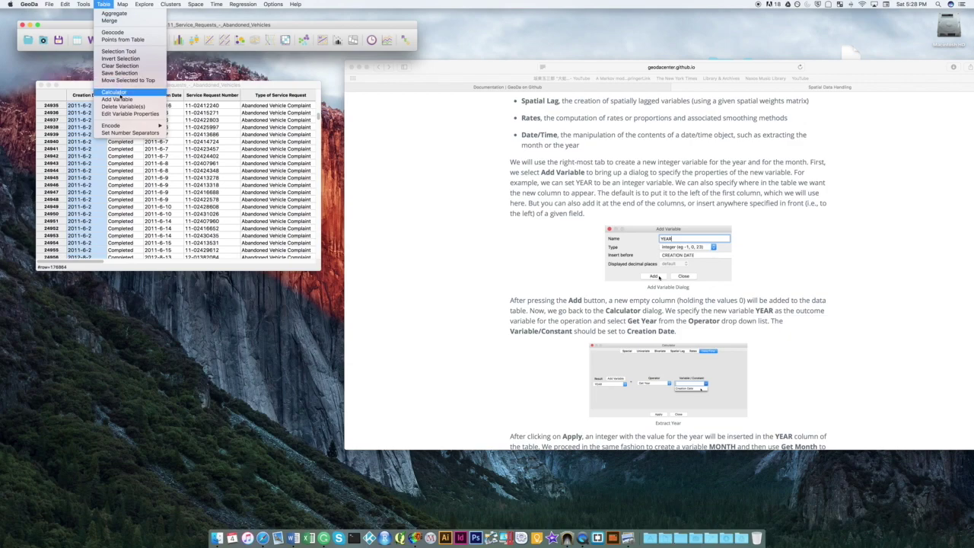
click(118, 99)
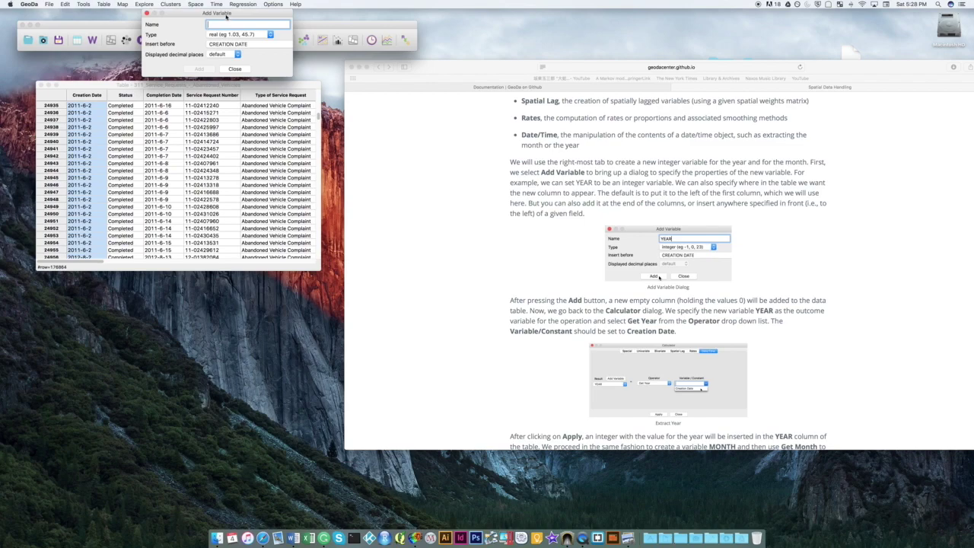
drag(226, 16, 188, 72)
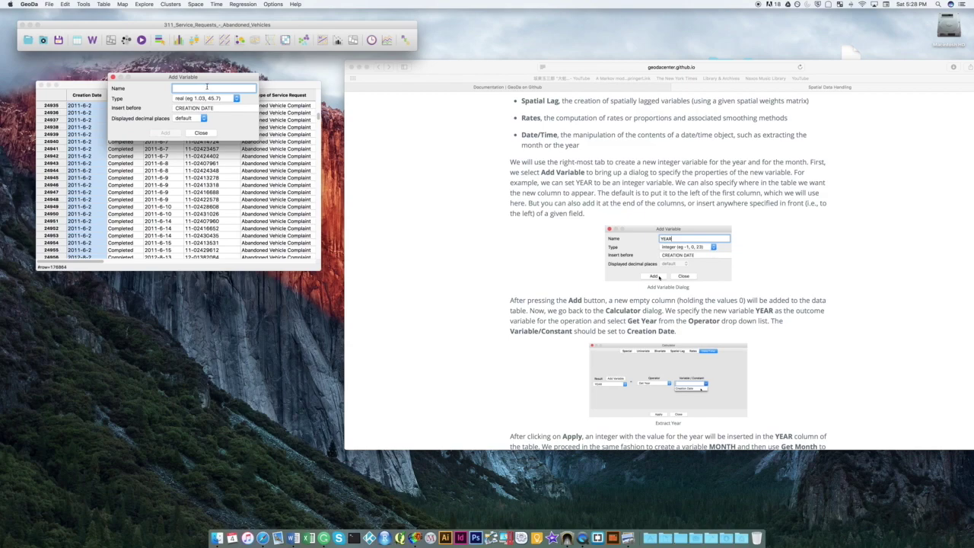
text(YEAR)
click(236, 99)
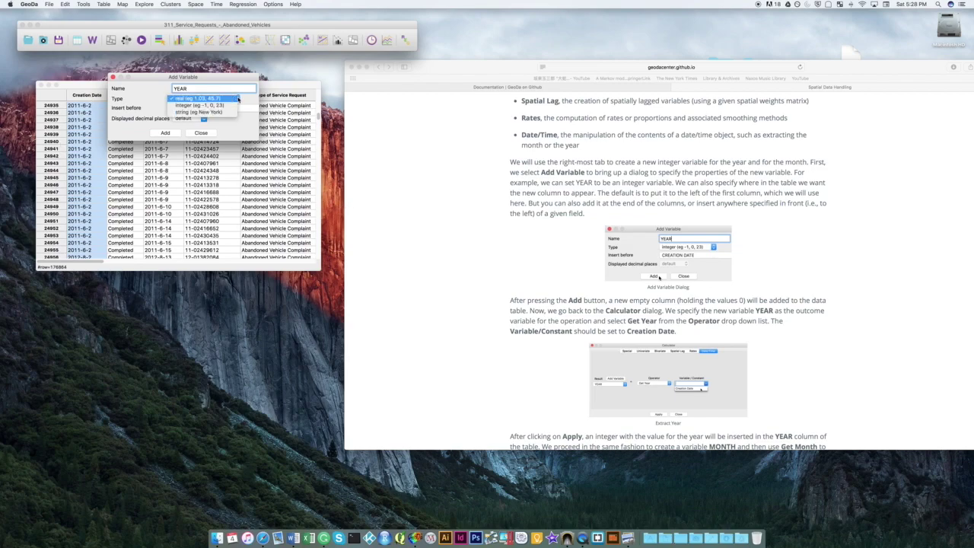
click(220, 106)
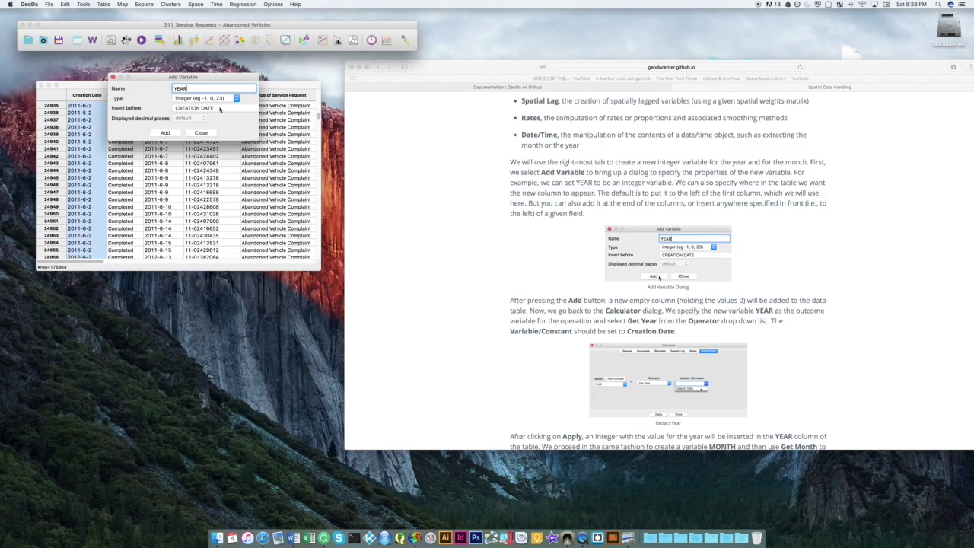
click(174, 135)
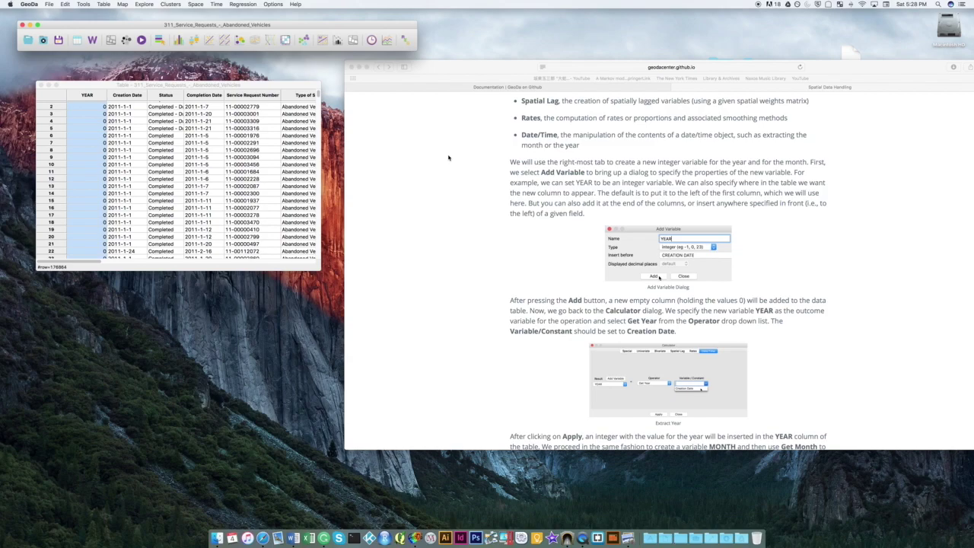
click(89, 85)
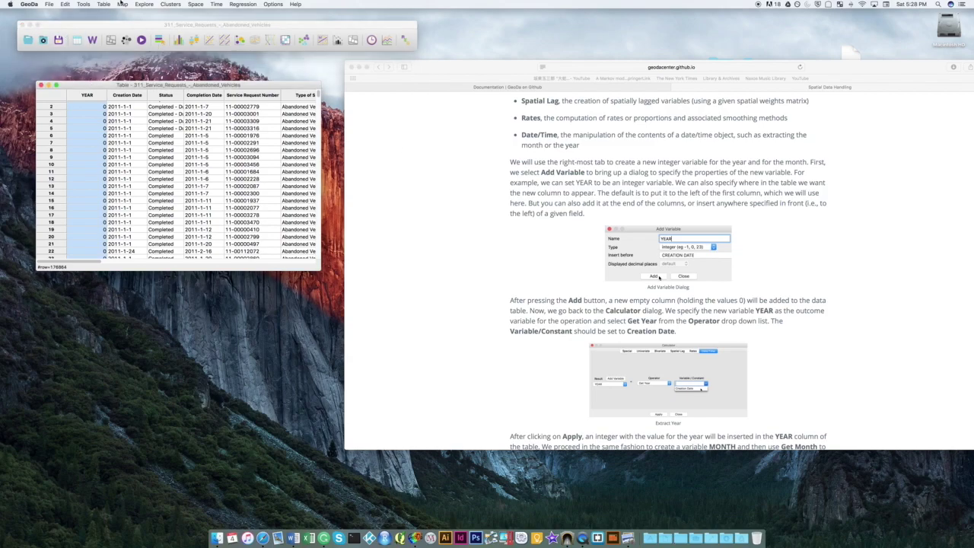
In the Calculator's Date/Time tab, set Result to YEAR and Operator to Get Year
click(104, 4)
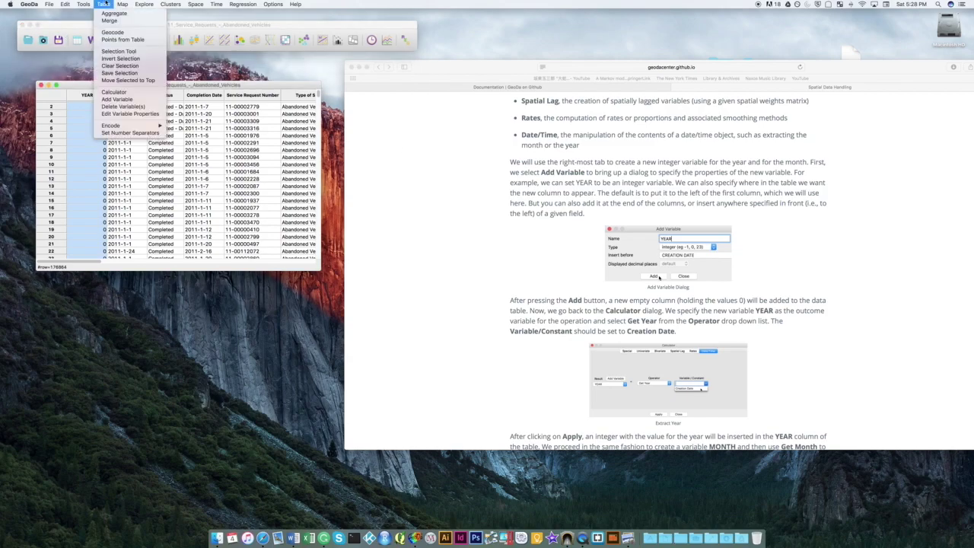
click(114, 92)
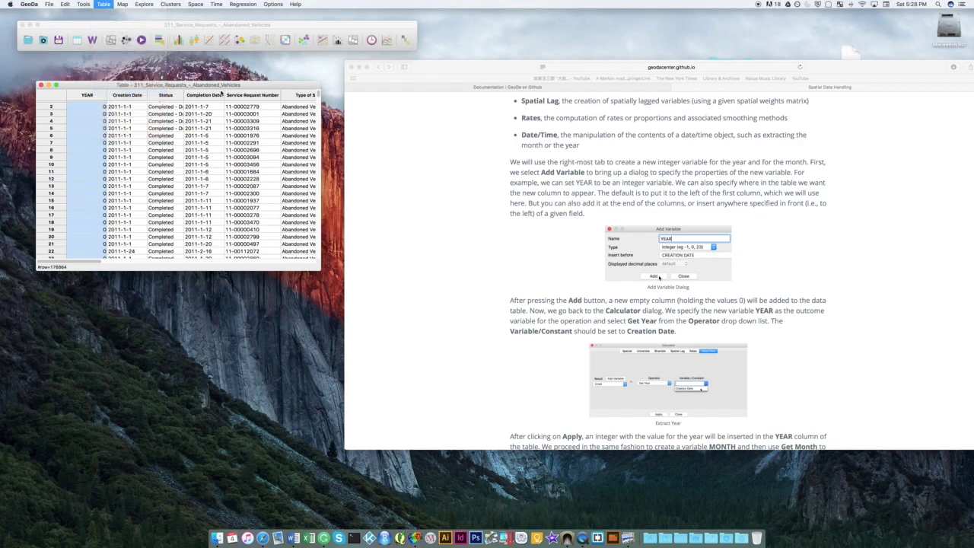
drag(189, 15, 156, 110)
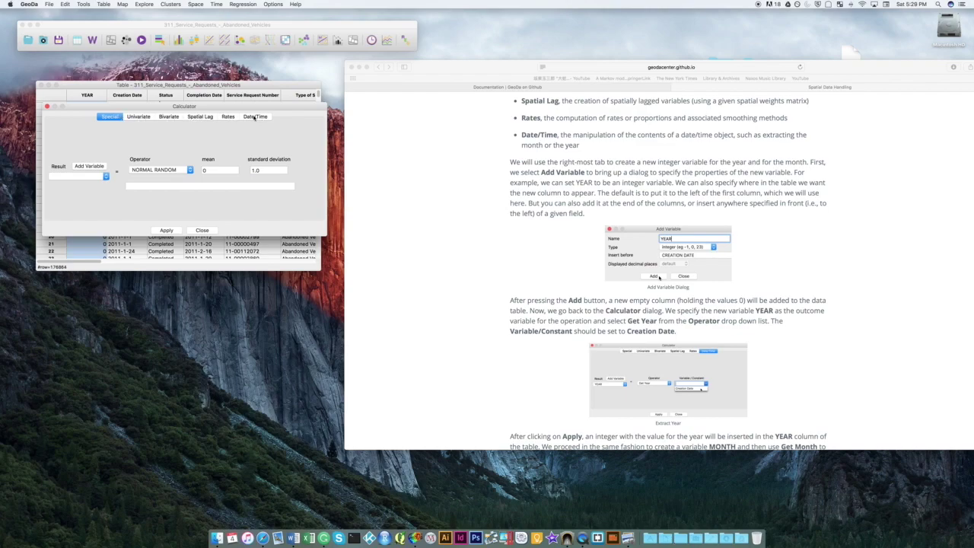
click(257, 116)
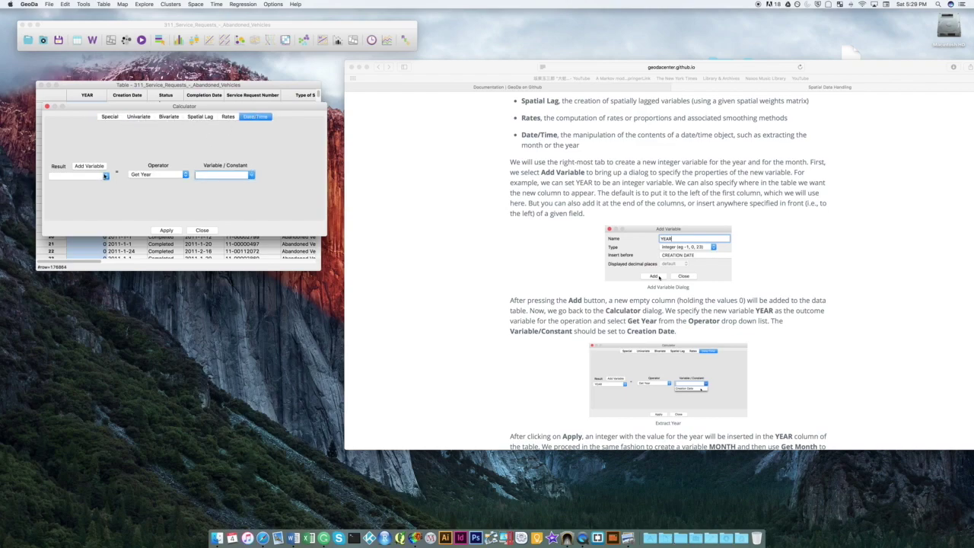
click(106, 176)
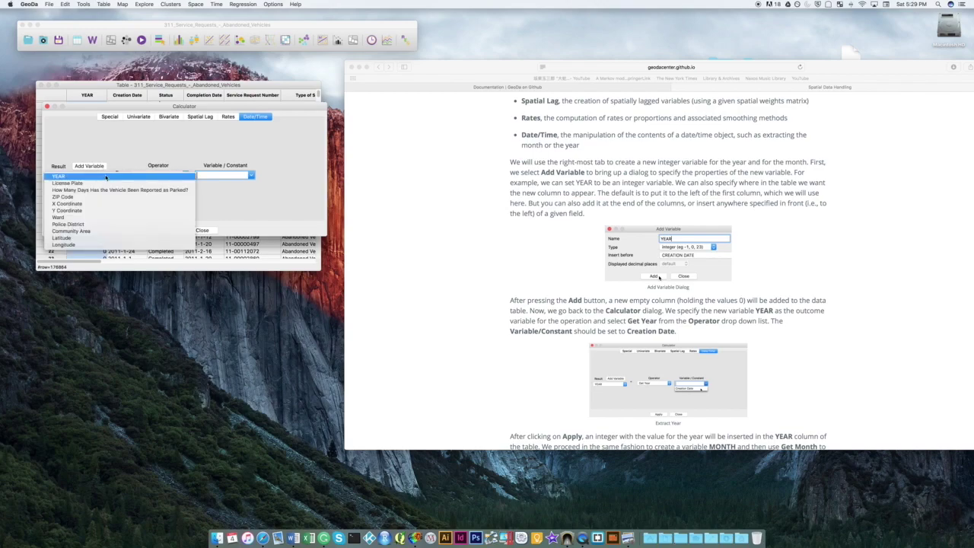
click(59, 176)
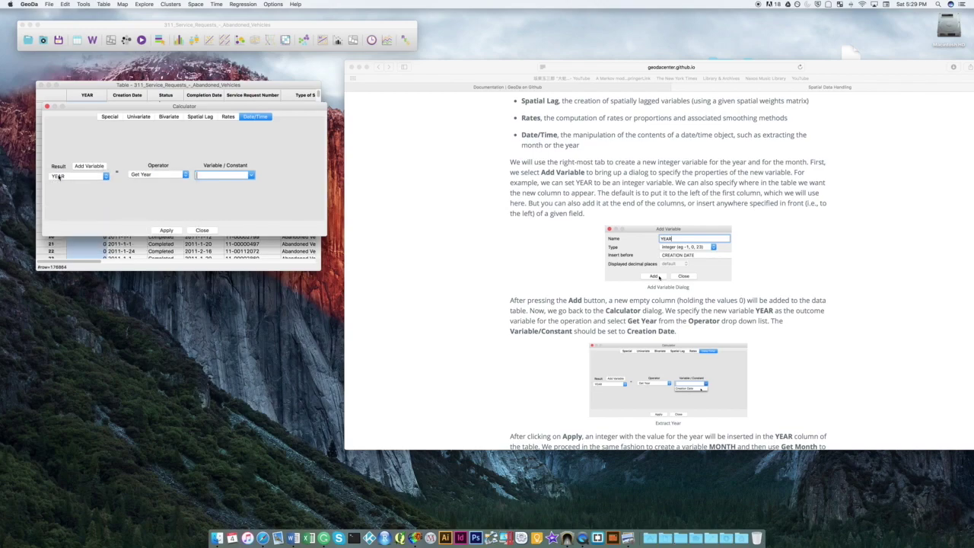
click(183, 175)
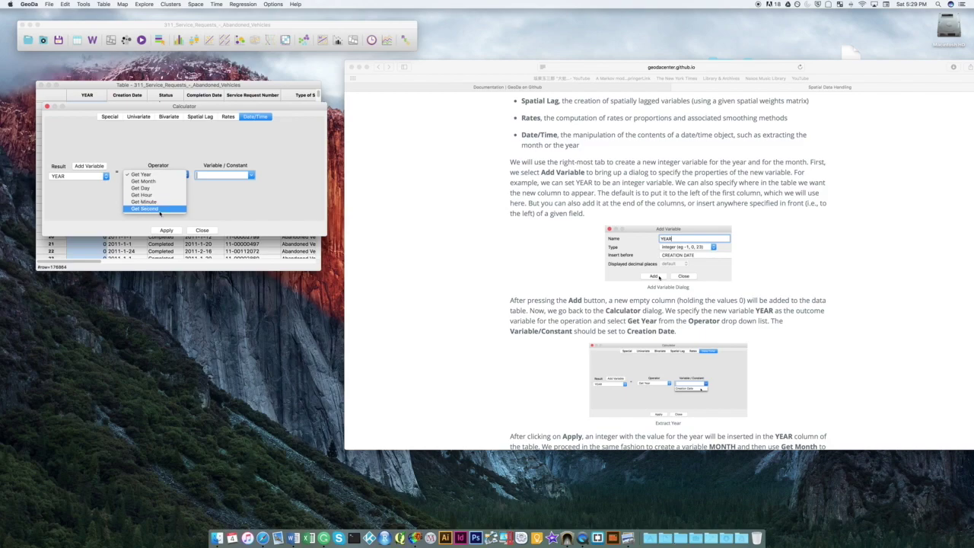
click(157, 174)
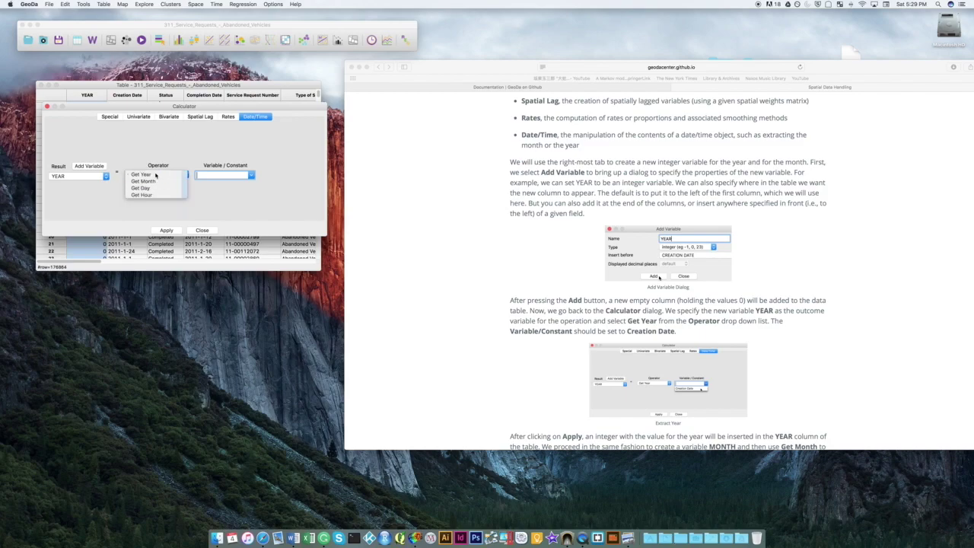
Scroll the tutorial ahead to the Selection Tool section
click(438, 254)
scroll(419, 251, down, 5)
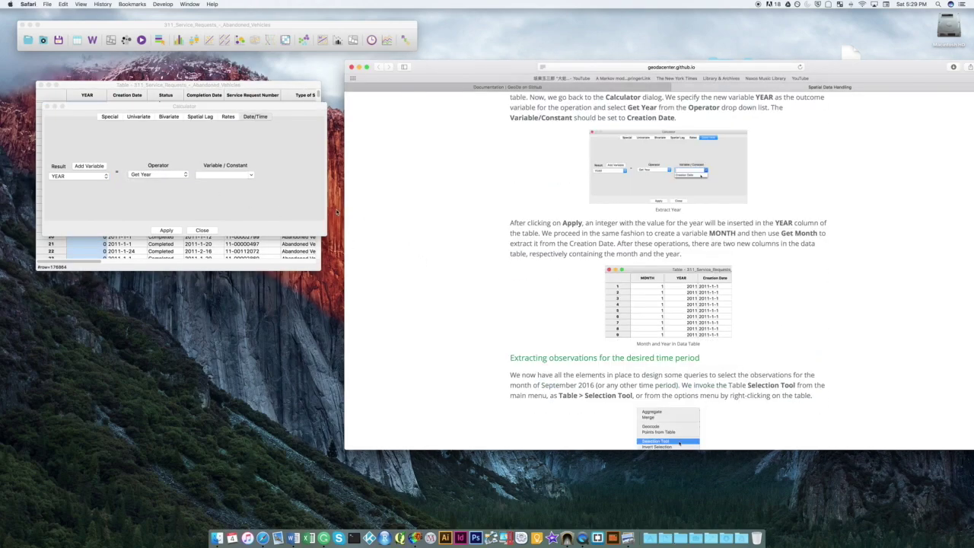
scroll(474, 210, down, 6)
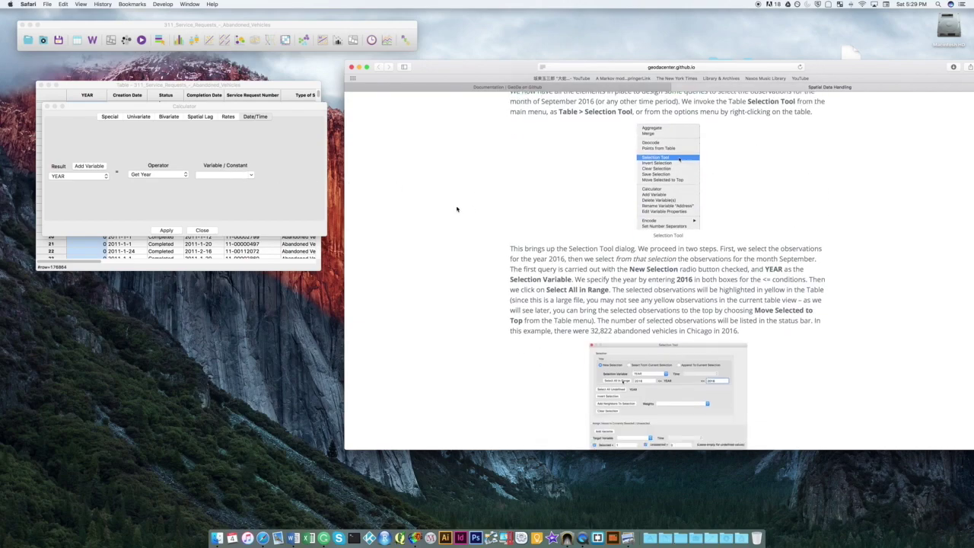
scroll(457, 208, up, 3)
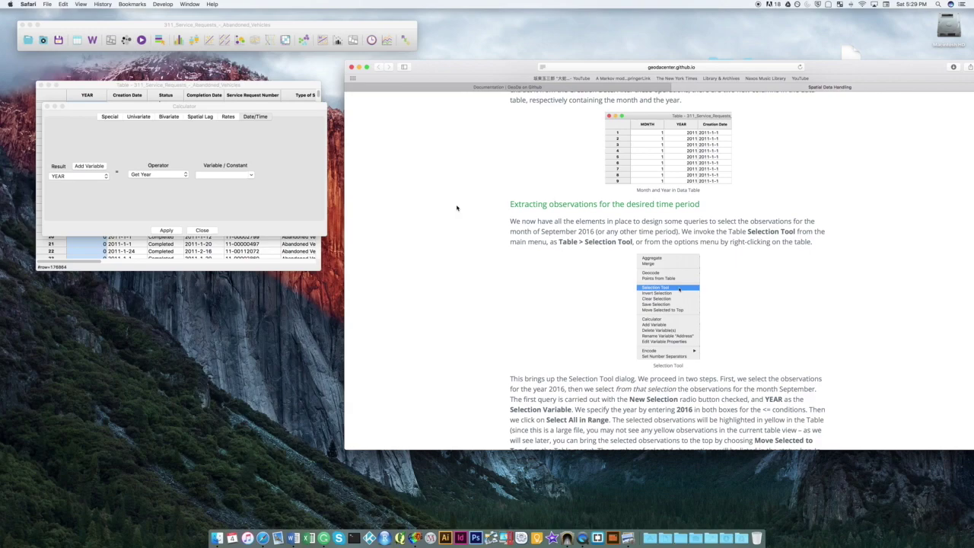
Use Creation Date as the source, apply the Get Year calculation to YEAR, and close the Calculator
click(232, 176)
click(232, 176)
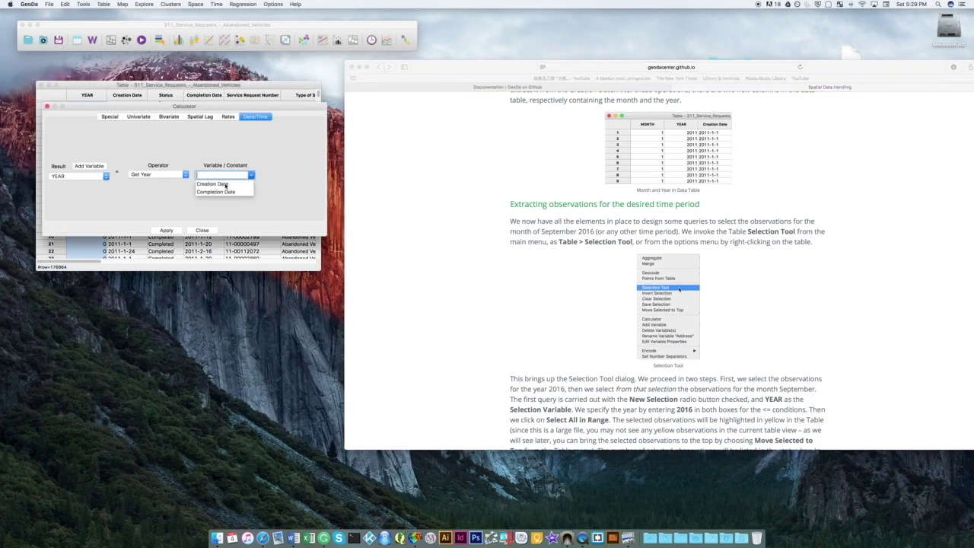
click(224, 184)
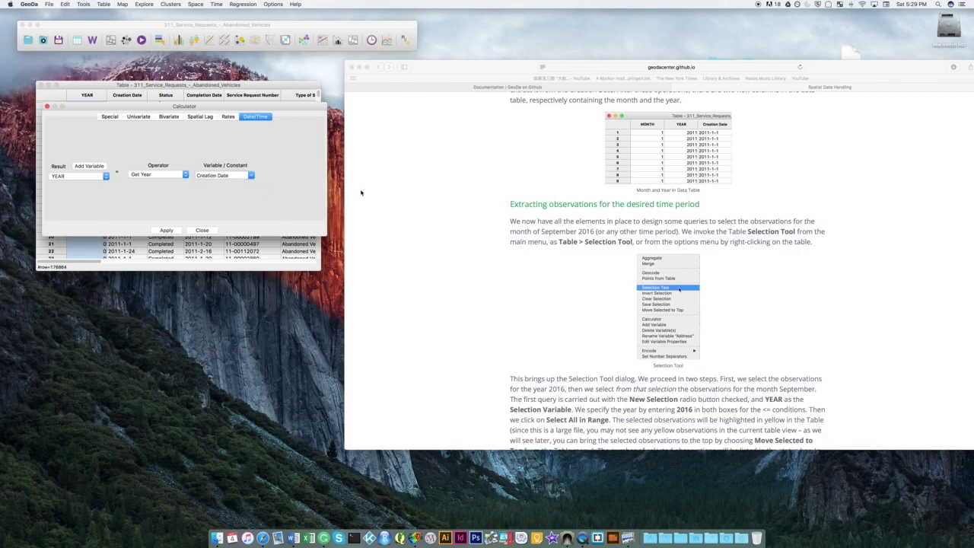
click(659, 92)
scroll(659, 92, up, 5)
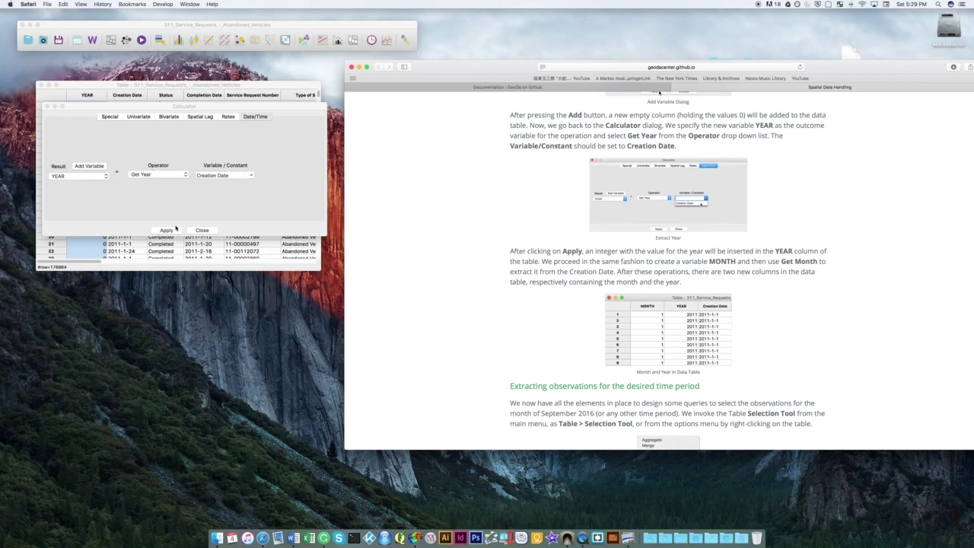
click(167, 230)
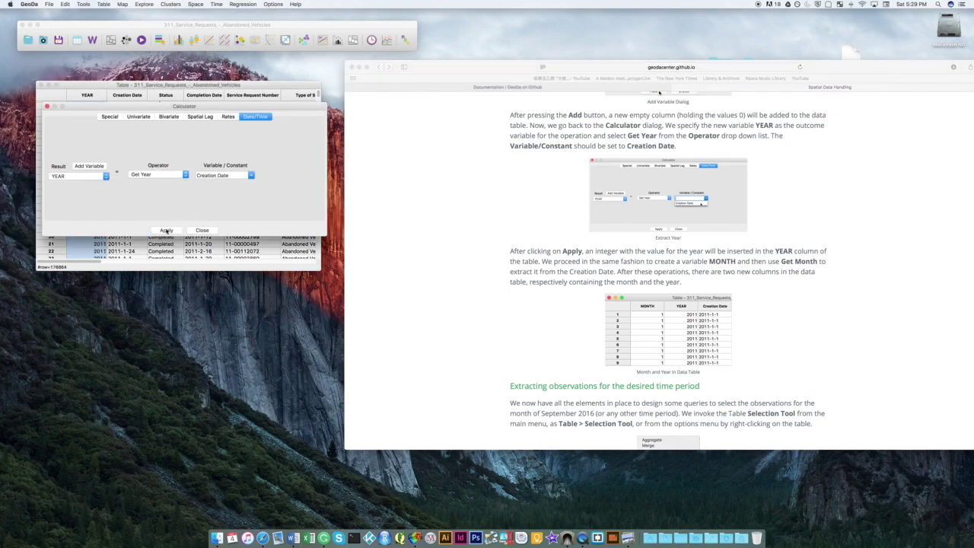
click(201, 229)
Scroll the table and tutorial to confirm YEAR shows 2011 for records created in 2011
scroll(88, 129, up, 1)
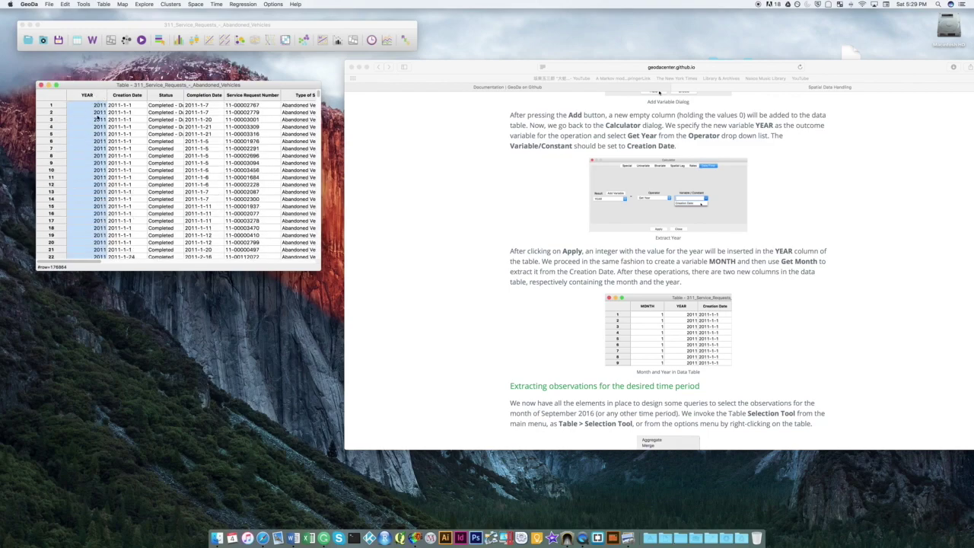
click(451, 193)
scroll(448, 192, down, 4)
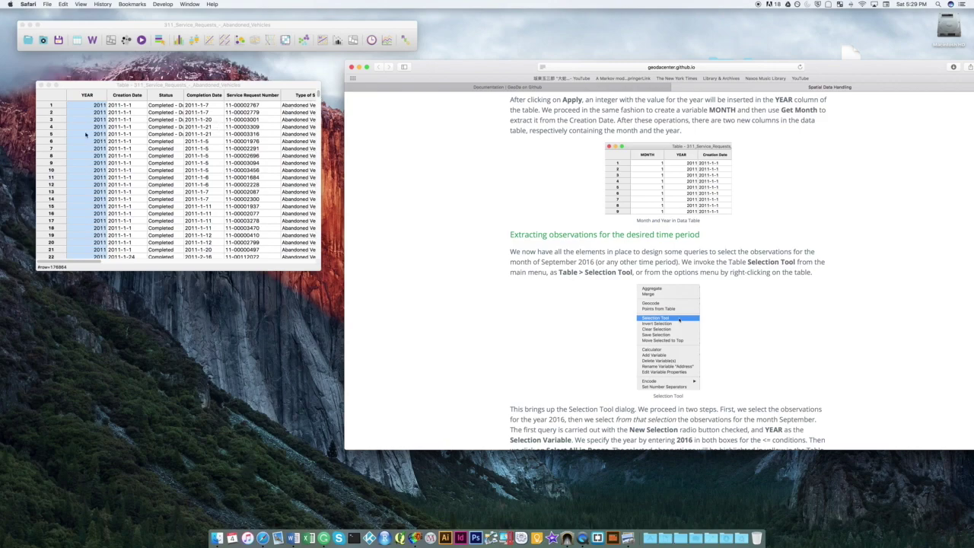
drag(318, 131, 317, 95)
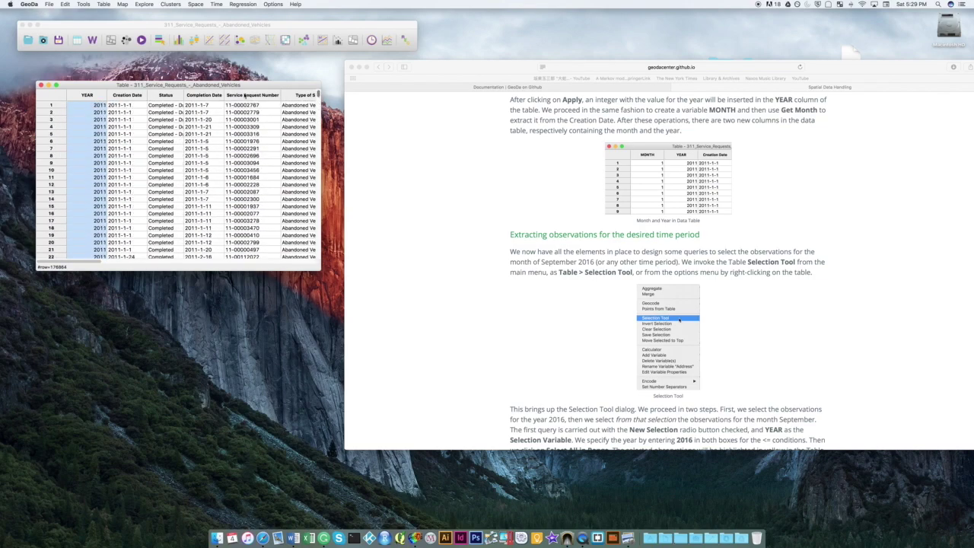
click(100, 26)
click(101, 4)
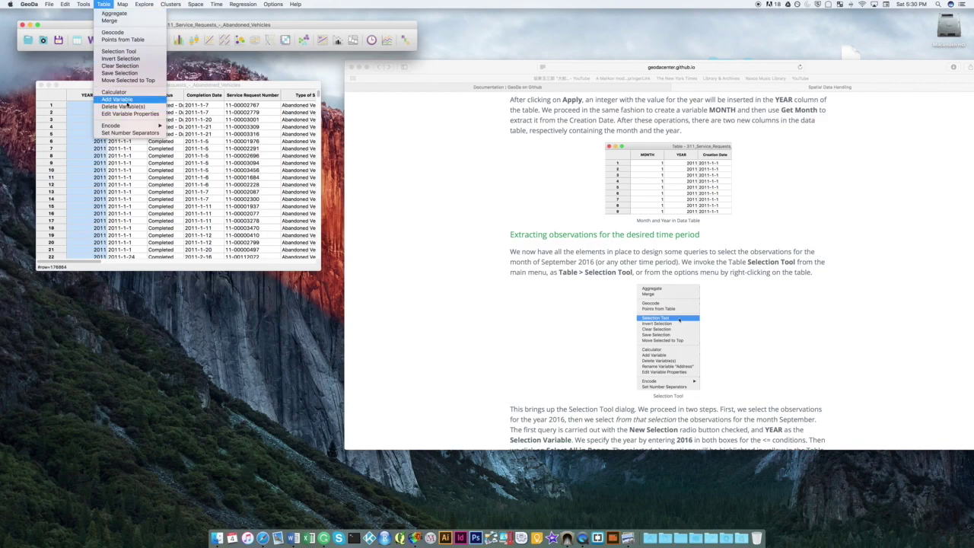
Add a new integer variable named MONTH to the table
click(118, 99)
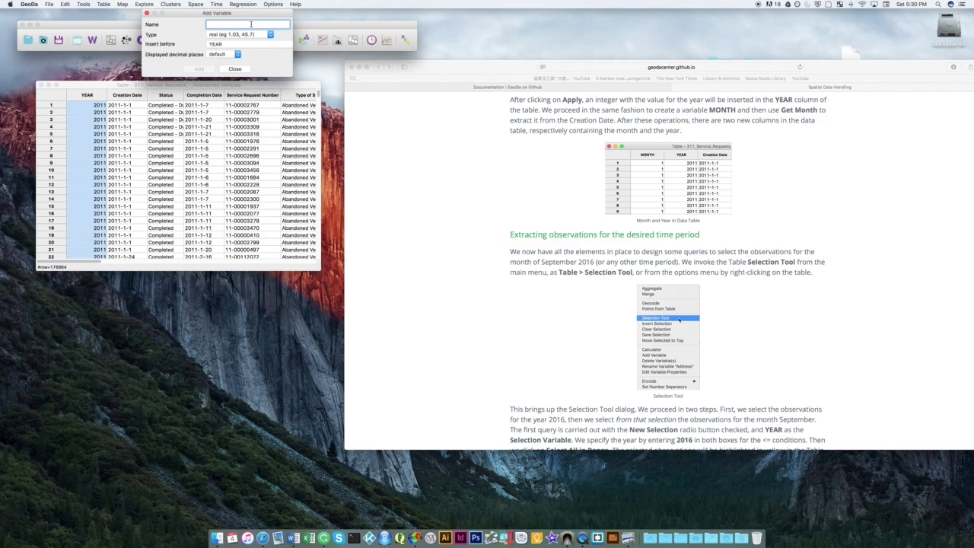
text(MONTH)
click(264, 34)
click(273, 28)
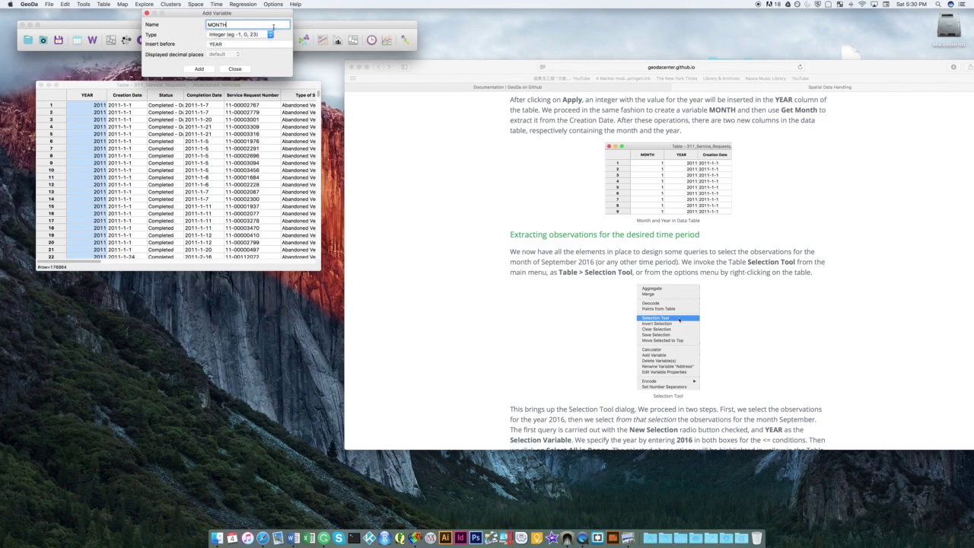
click(199, 68)
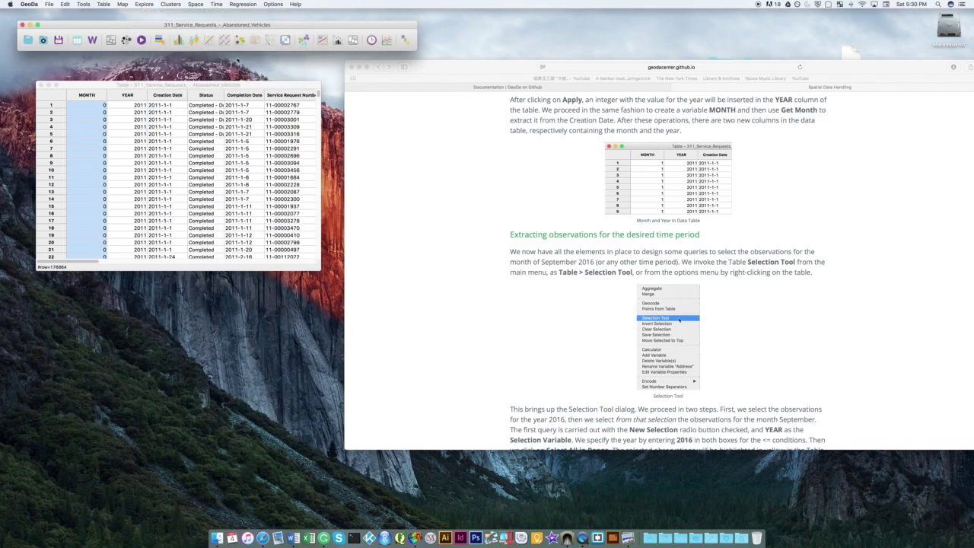
Move the MONTH column so it sits right after YEAR
click(86, 97)
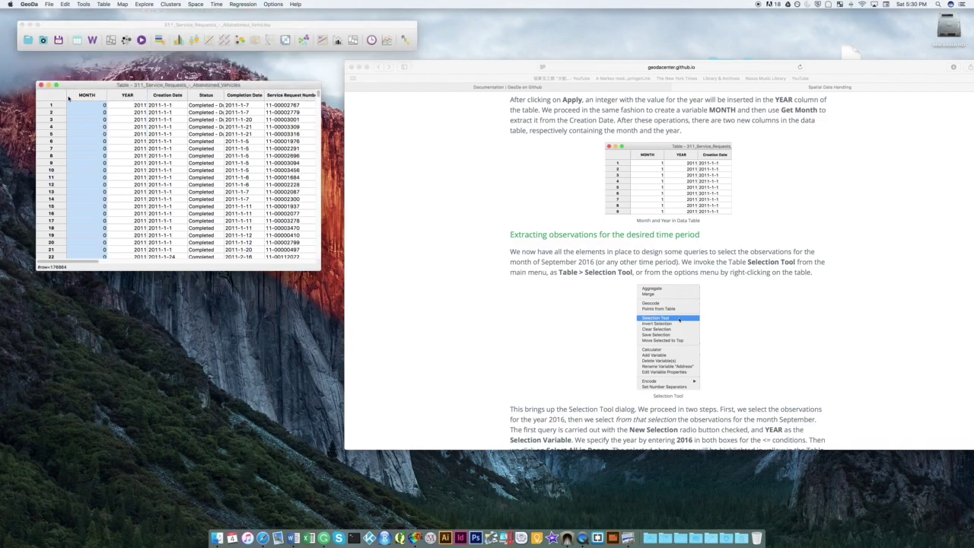
drag(73, 96, 143, 98)
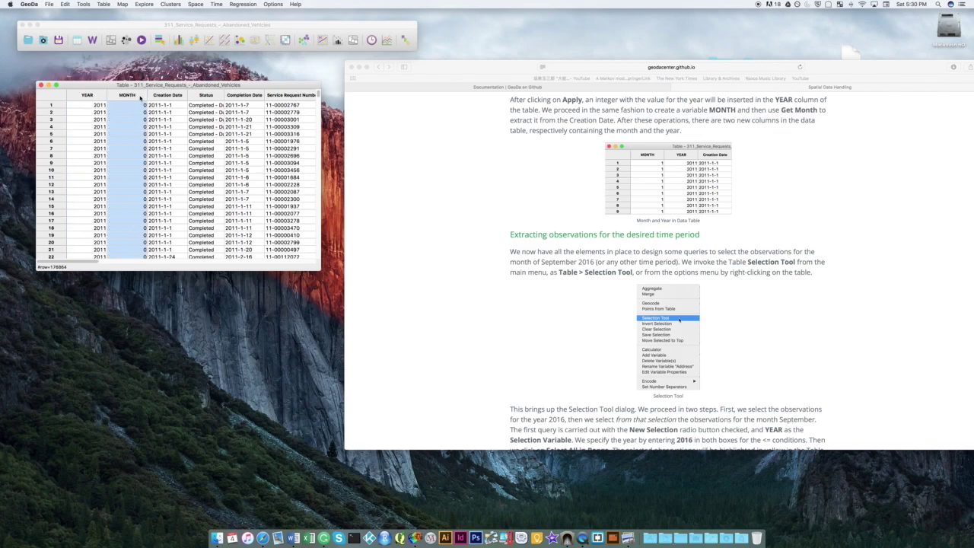
click(104, 4)
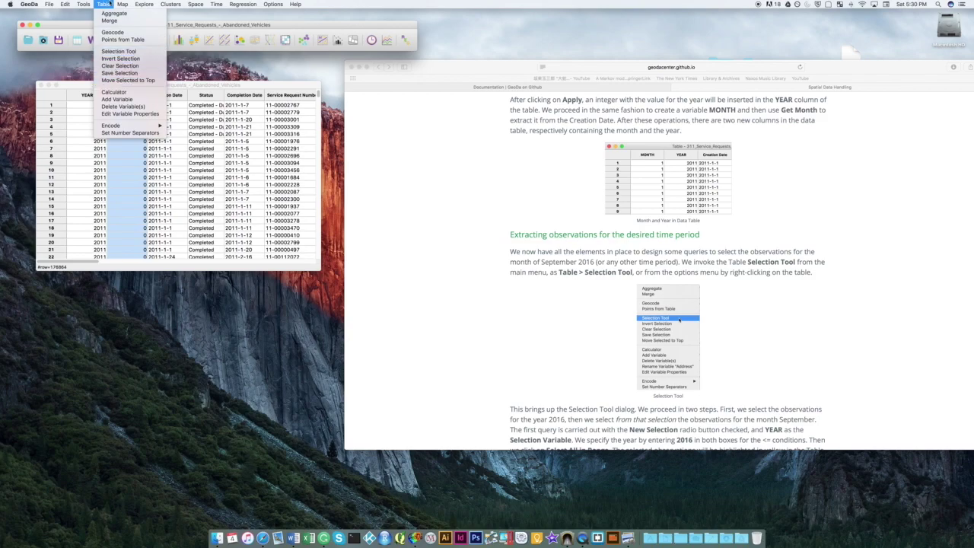
Use the Calculator's Date/Time Get Month on Creation Date to fill MONTH with month numbers
click(110, 3)
click(110, 4)
click(184, 92)
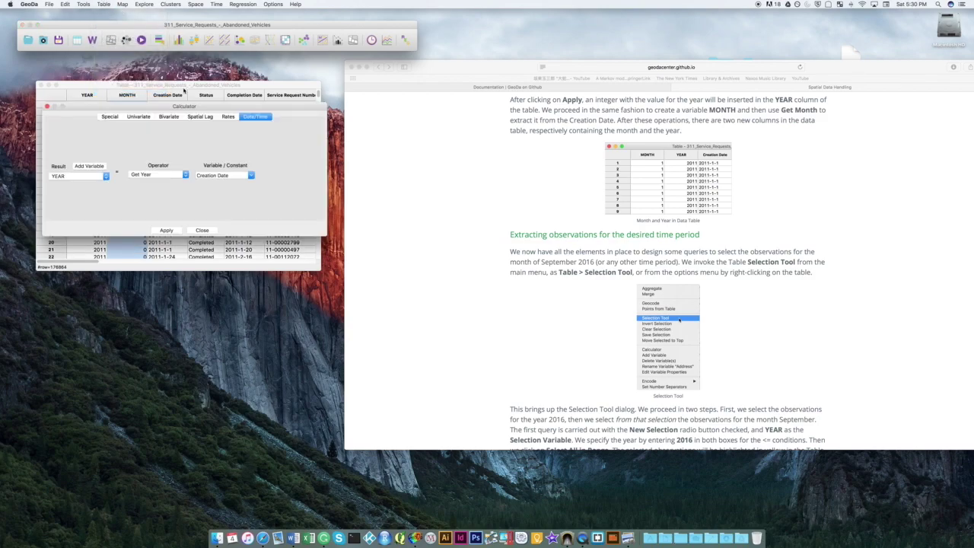
click(106, 177)
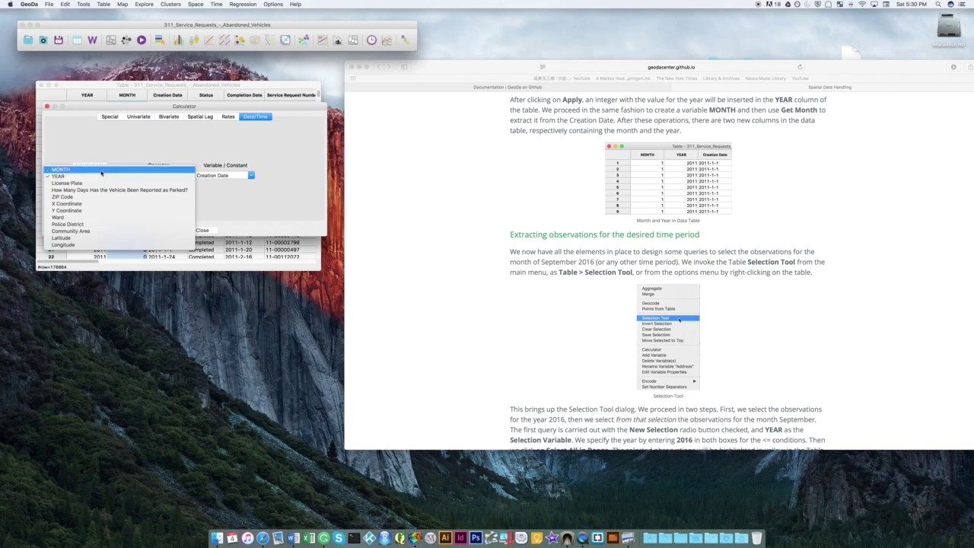
click(104, 174)
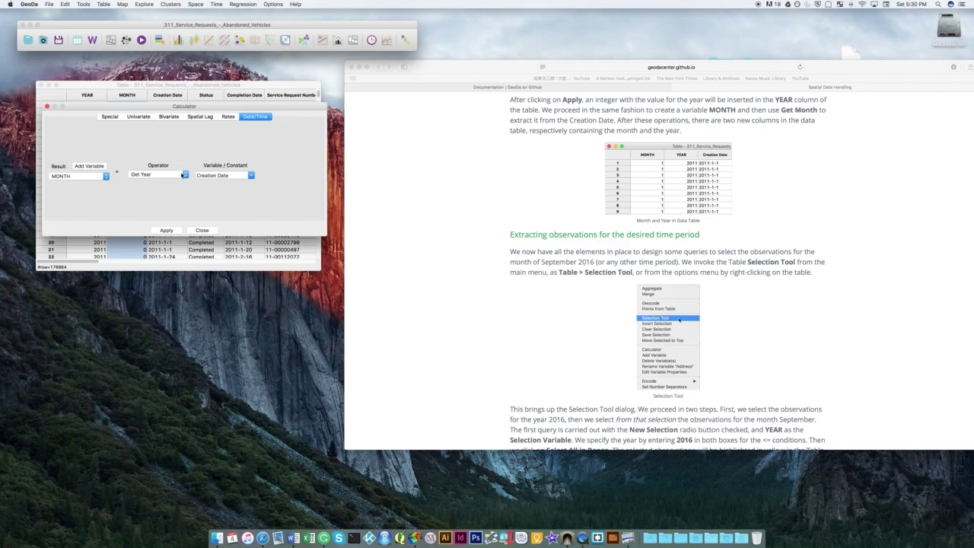
click(183, 175)
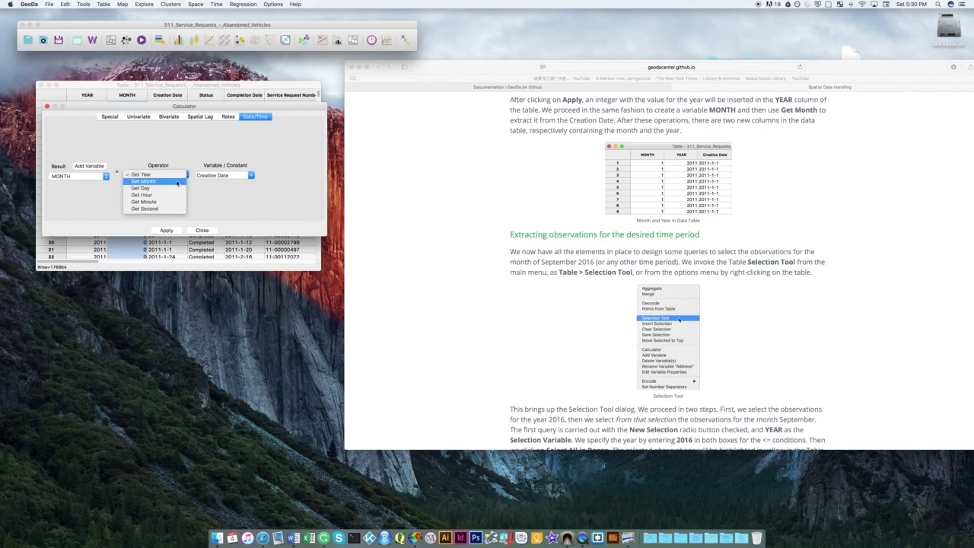
click(177, 182)
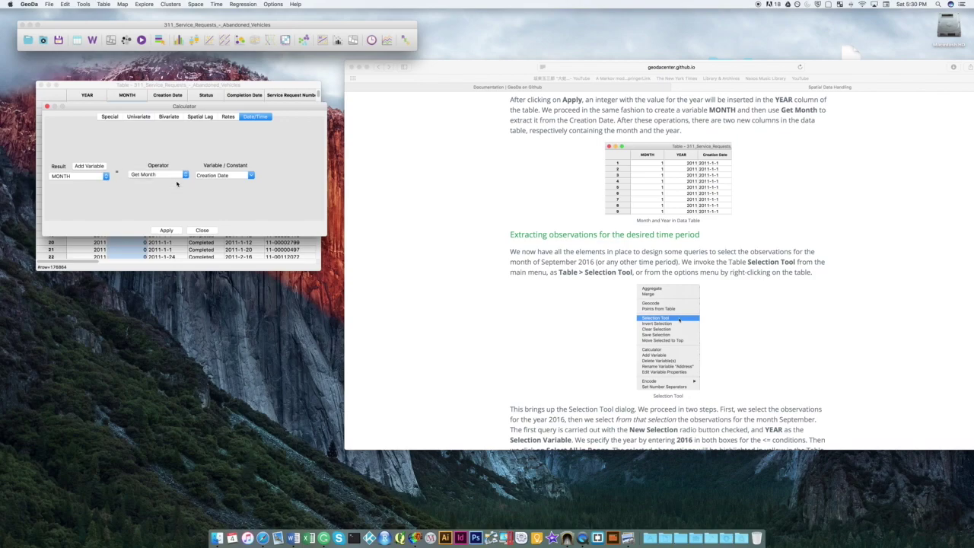
click(252, 176)
click(235, 185)
click(168, 230)
click(203, 231)
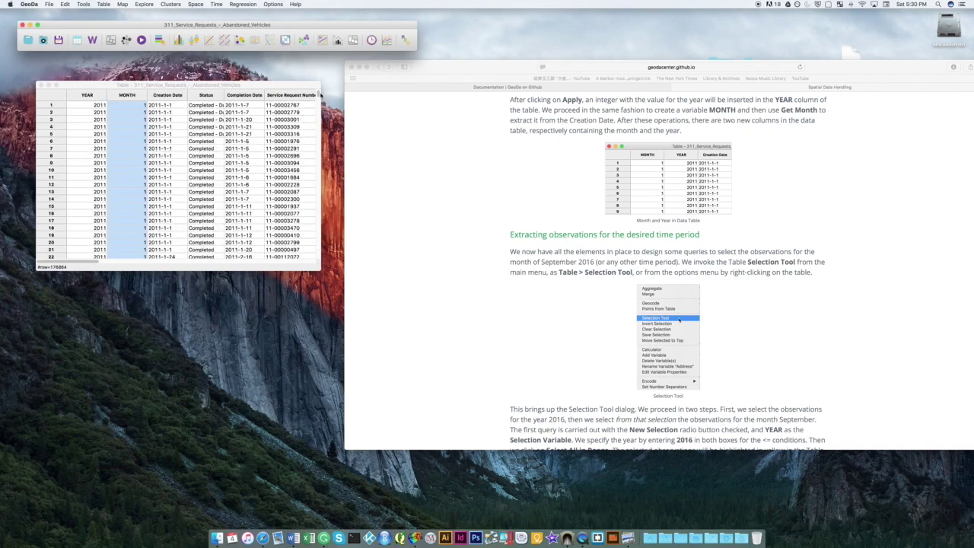
drag(321, 95, 293, 108)
scroll(258, 205, right, 5)
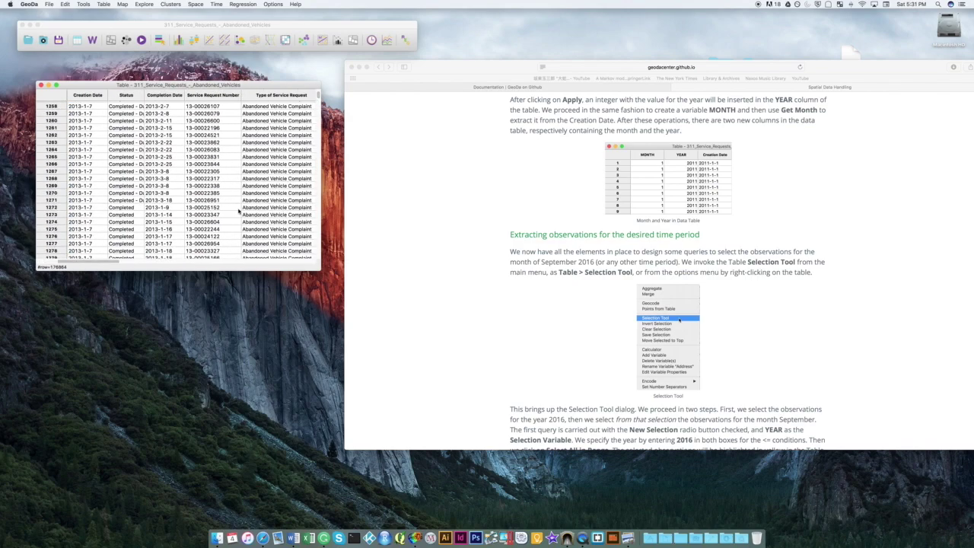
Scroll through the tutorial page, then return to the GeoDa data table
scroll(238, 211, left, 5)
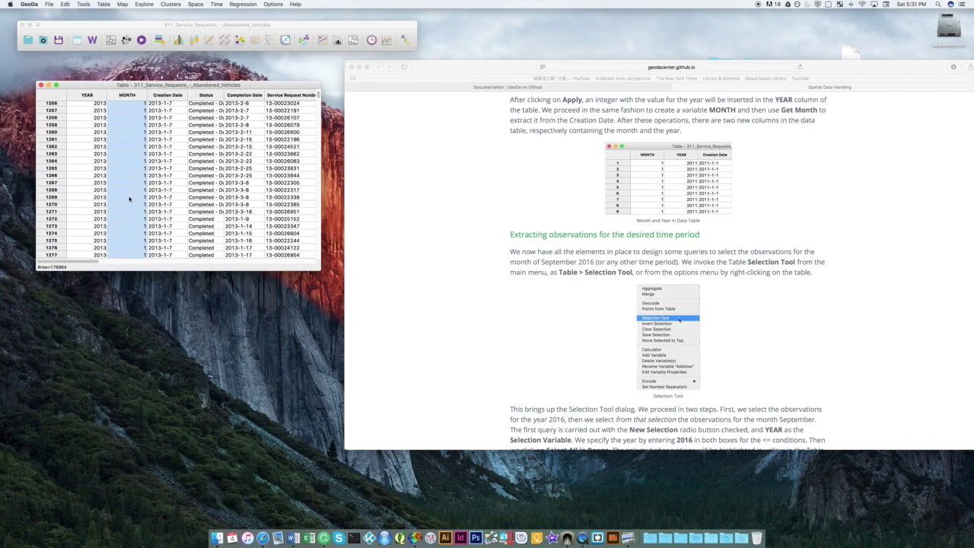
click(457, 246)
scroll(430, 232, down, 2)
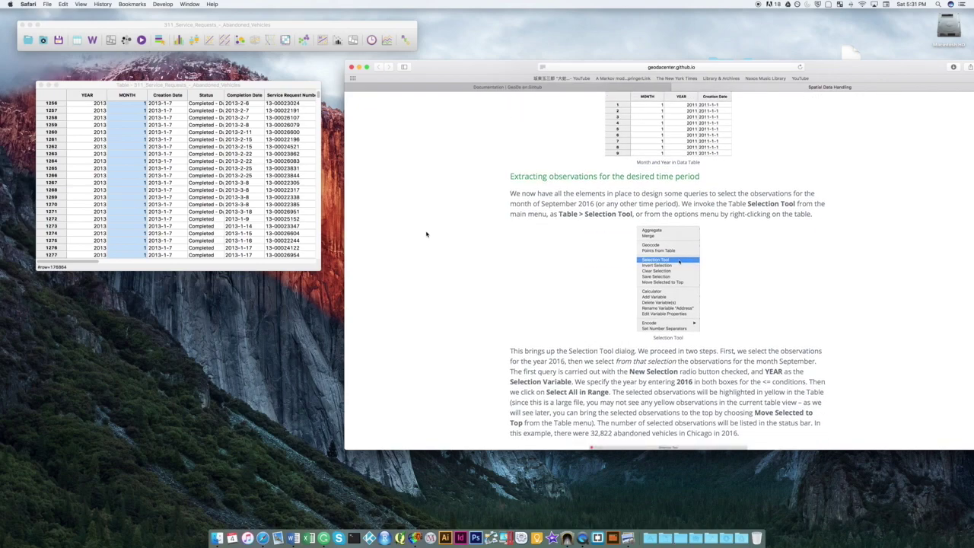
click(223, 86)
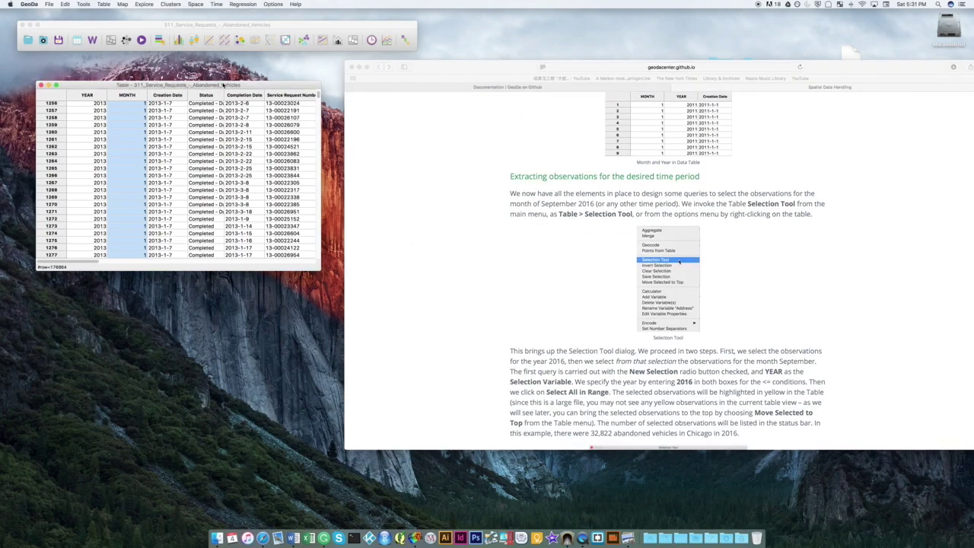
Search Help for 'Selection' and open the Table menu holding Selection Tool
click(295, 4)
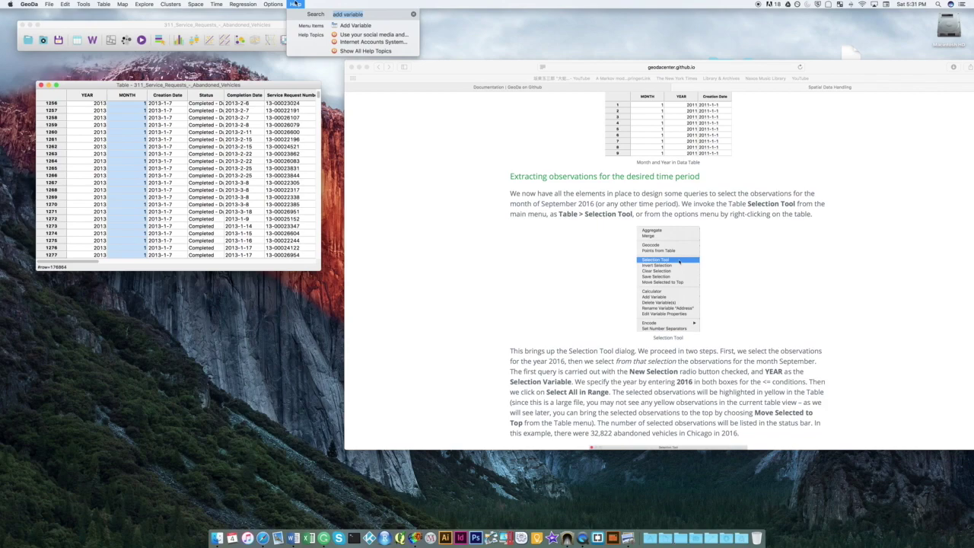
text(Selection)
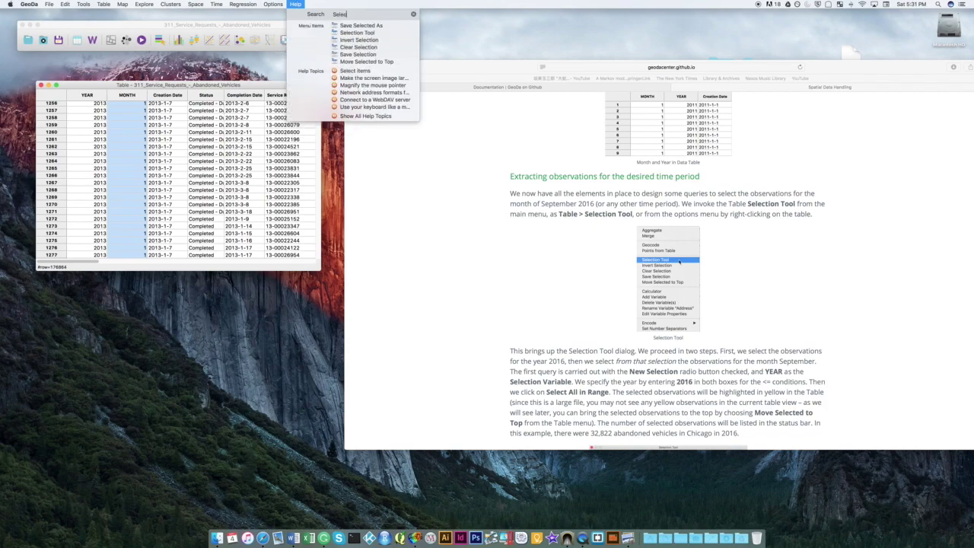
mouse_move(351, 26)
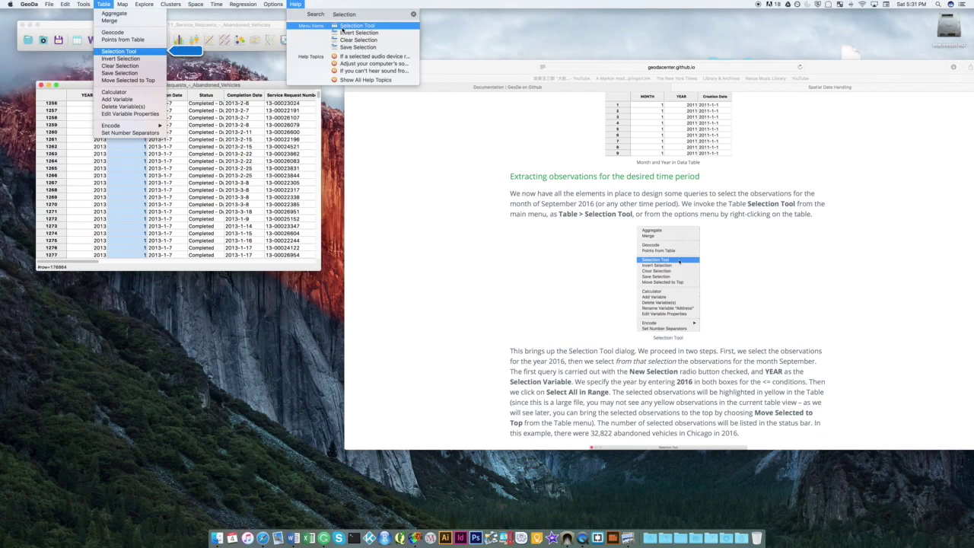
click(301, 4)
click(103, 4)
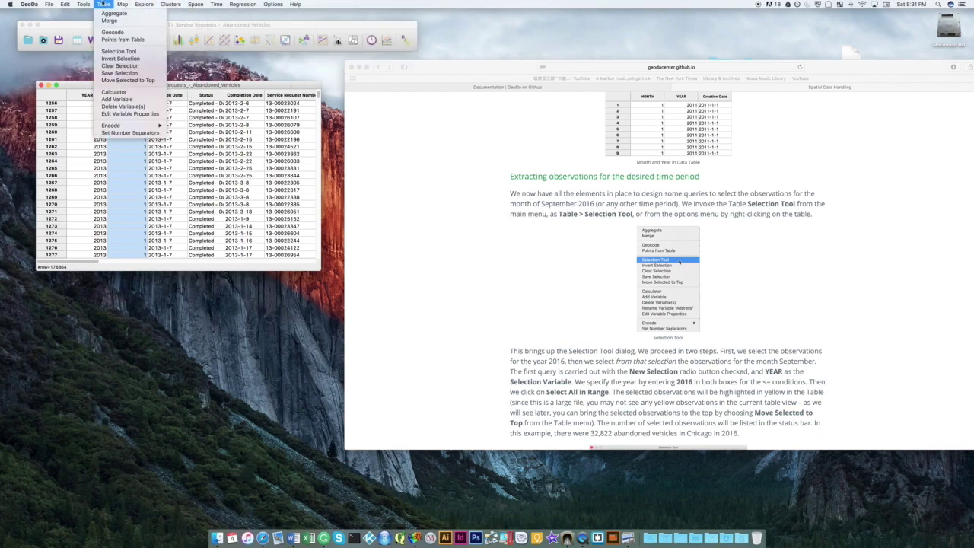
Open the Selection Tool and position it over the table while following the tutorial
click(119, 51)
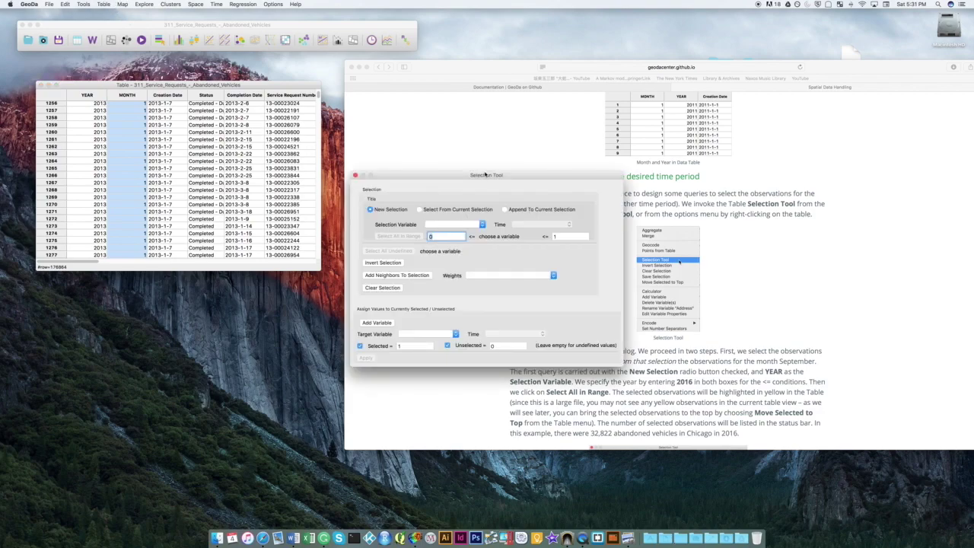
drag(484, 174, 280, 175)
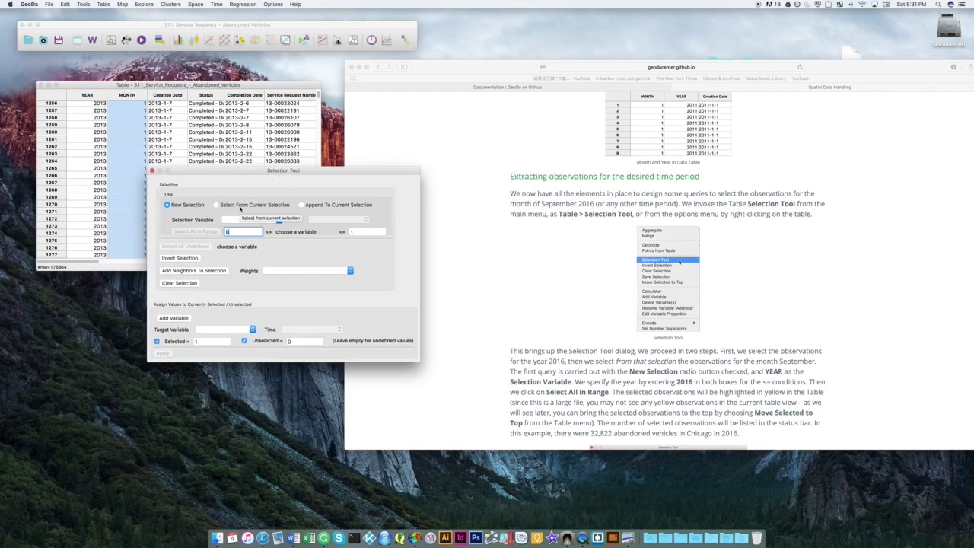
click(516, 280)
scroll(515, 280, down, 1)
scroll(515, 280, down, 1)
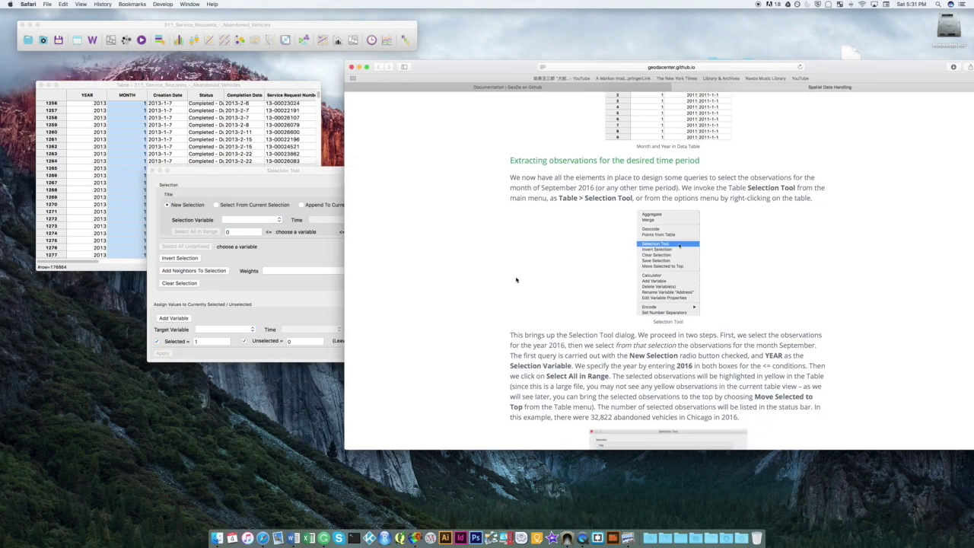
click(280, 220)
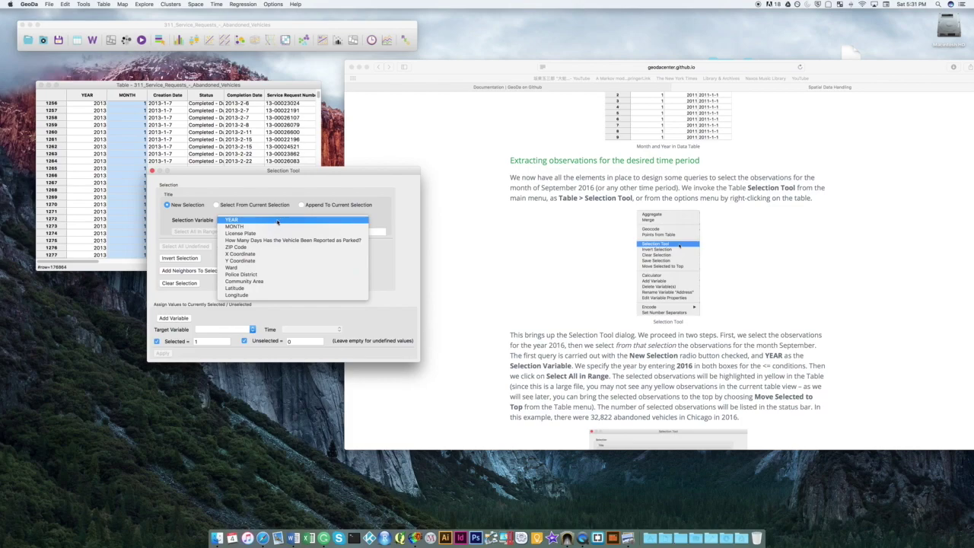
click(534, 265)
scroll(534, 266, down, 5)
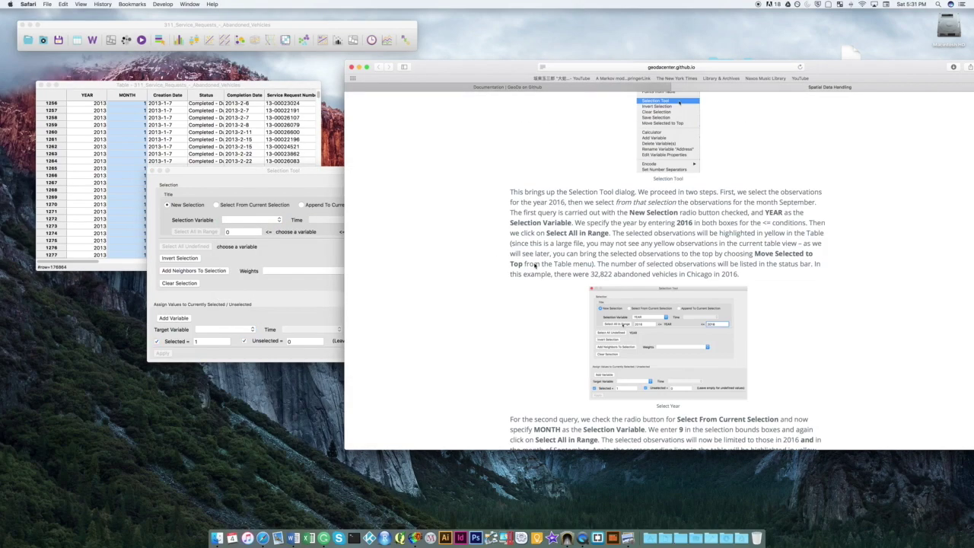
click(268, 232)
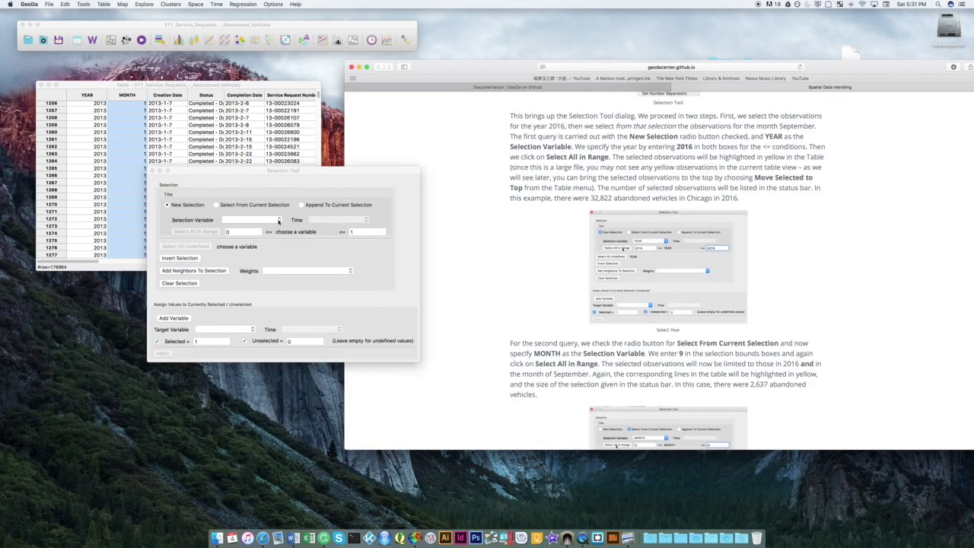
Select all records with YEAR from 2016 to 2016, giving 32828 selected
click(280, 220)
click(285, 223)
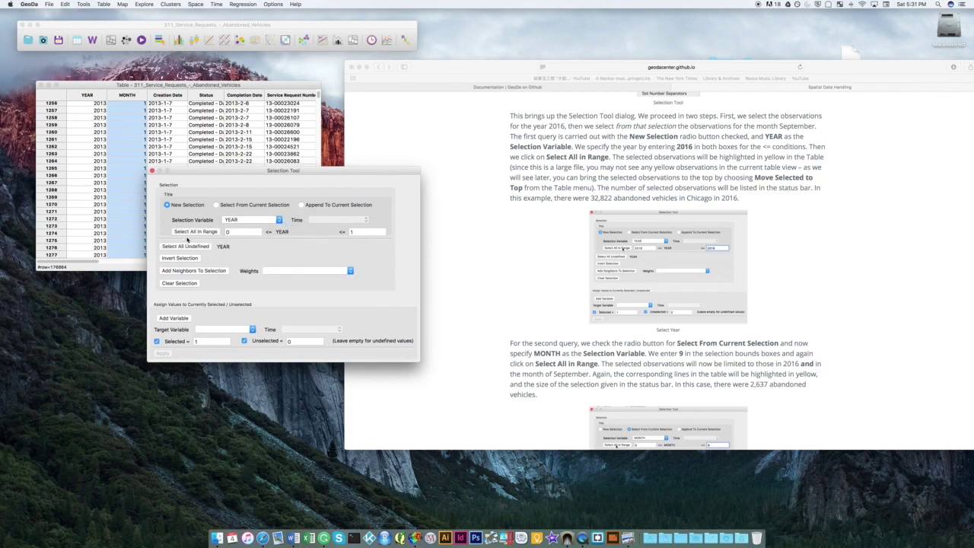
click(244, 232)
text(016)
key(Tab)
text(201)
click(200, 234)
click(52, 269)
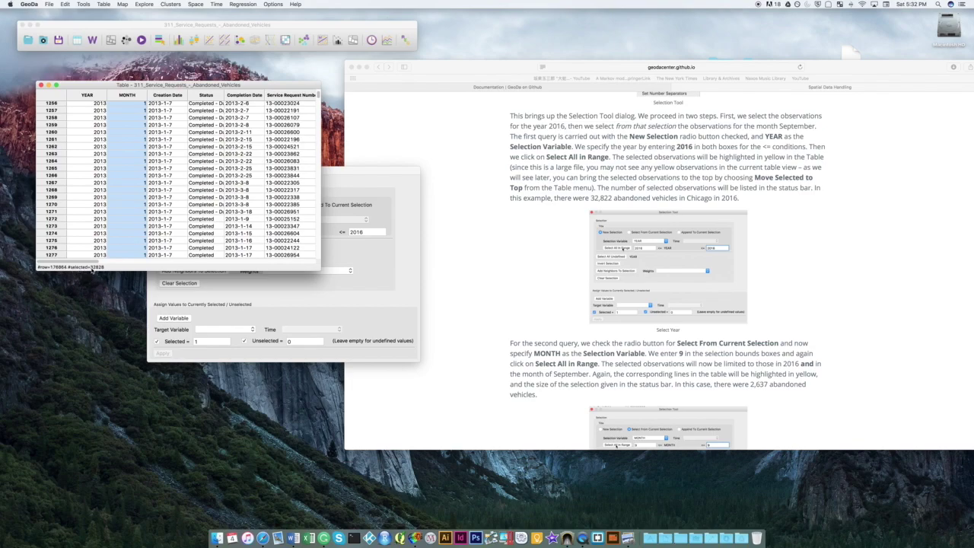
click(387, 174)
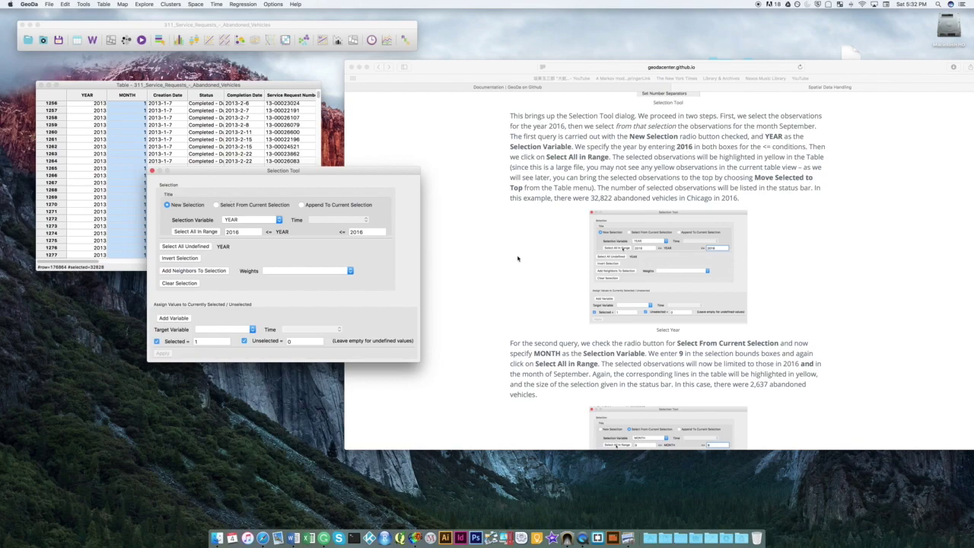
Within the current selection, select MONTH from 9 to 9, leaving 2637 records
click(243, 206)
click(277, 220)
click(268, 226)
double_click(247, 233)
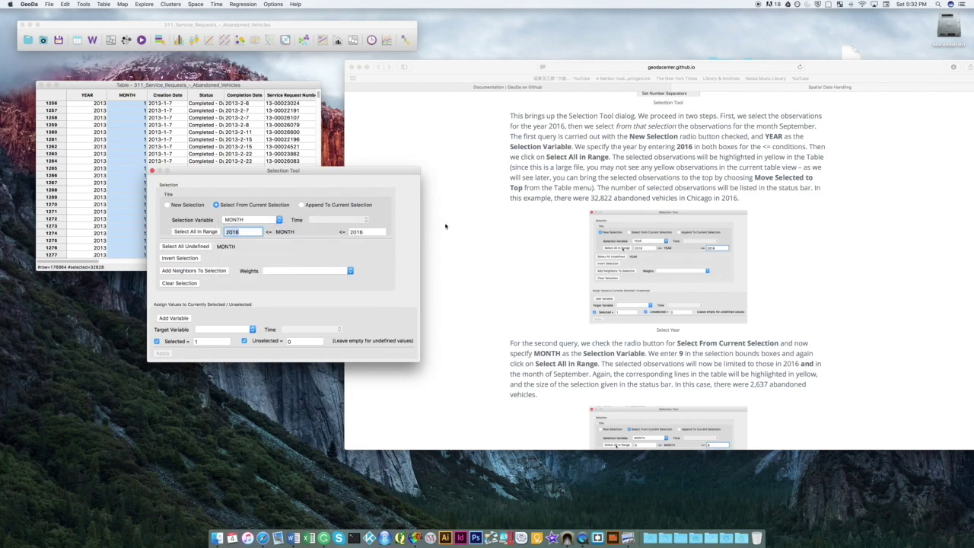
text(9)
key(Tab)
text(9)
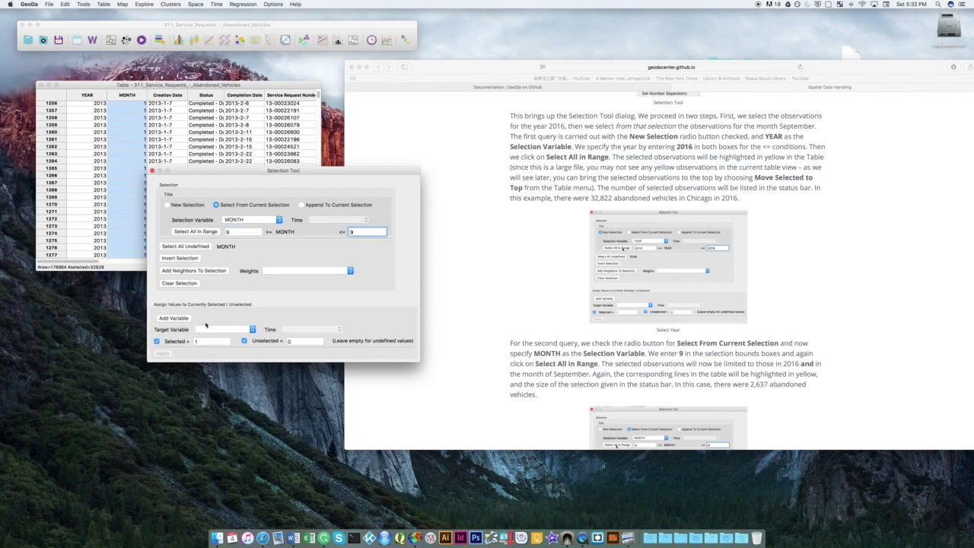
click(207, 235)
click(126, 235)
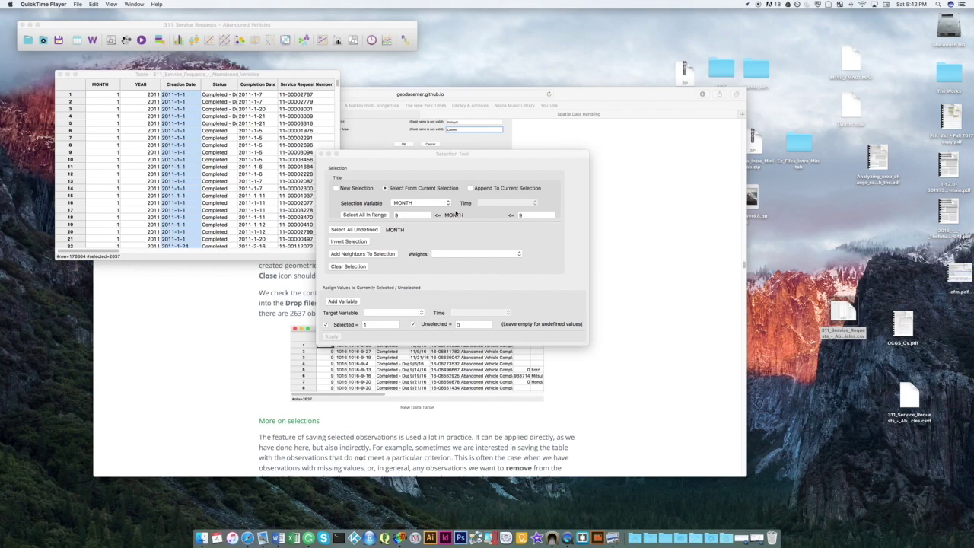
Close the Selection Tool and return to GeoDa's main window with 2637 records selected
key(BackSpace)
click(321, 155)
click(126, 75)
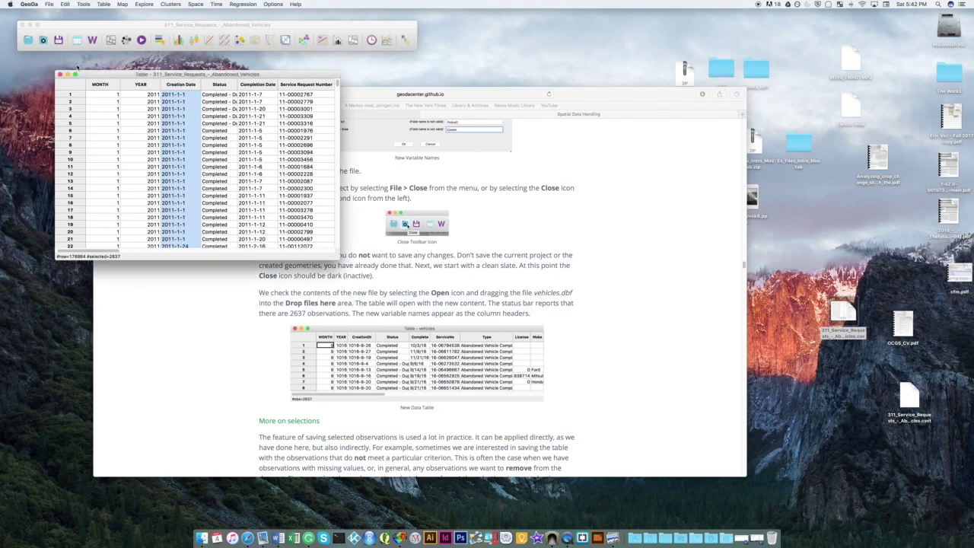
click(113, 29)
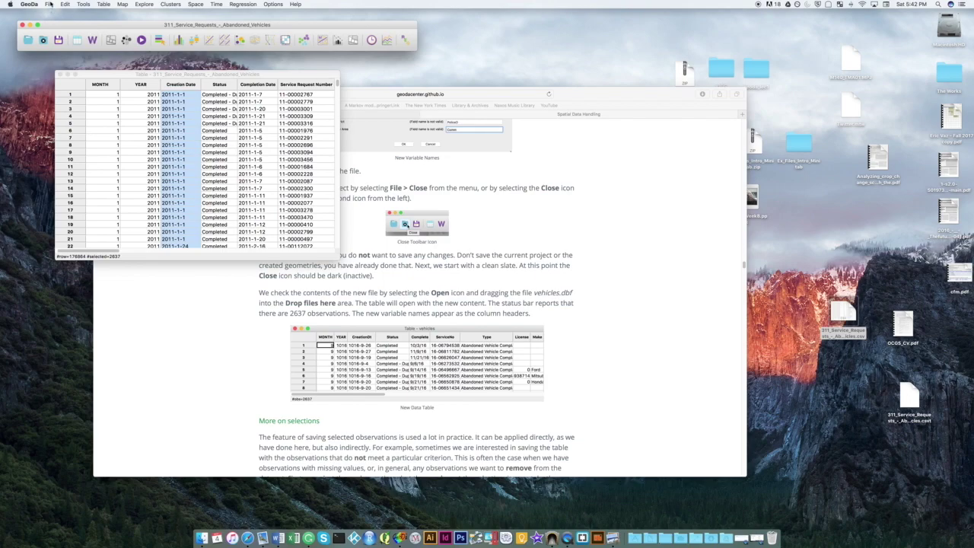
click(49, 5)
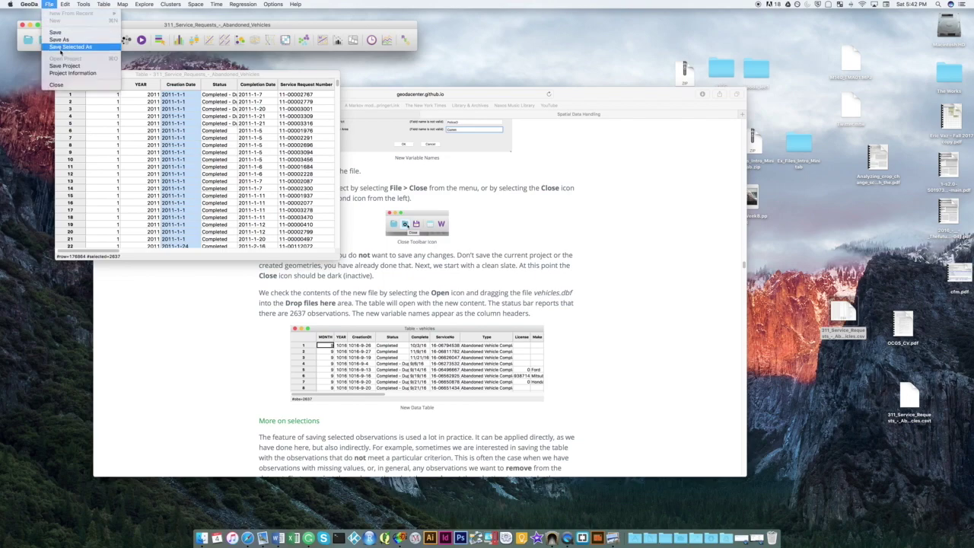
Save the selected records as a dBase file named vehicles.dbf on the Desktop
click(71, 47)
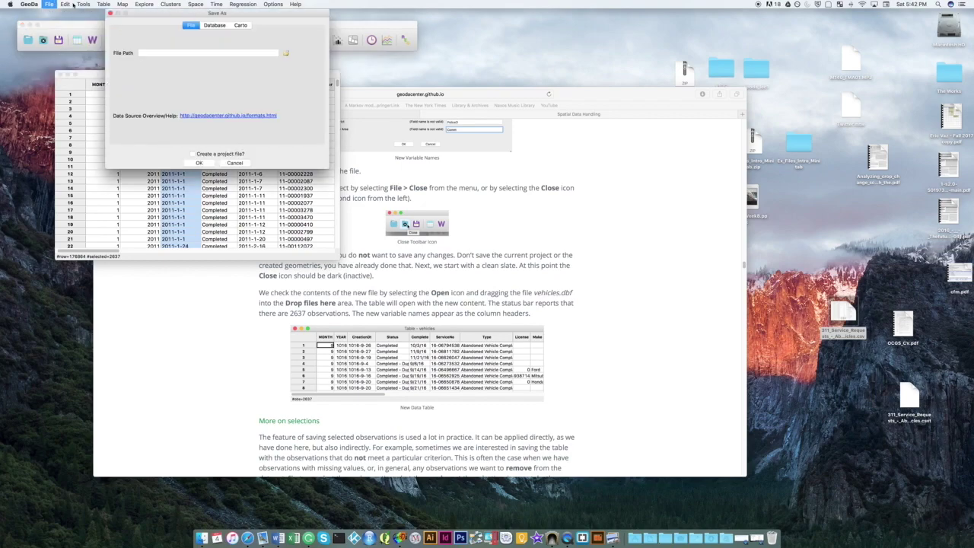
click(286, 53)
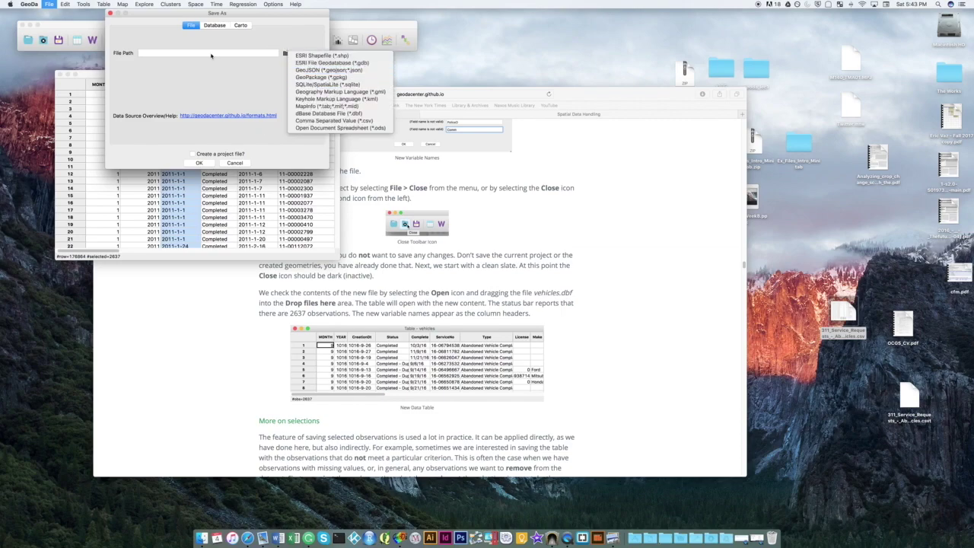
click(286, 54)
click(286, 53)
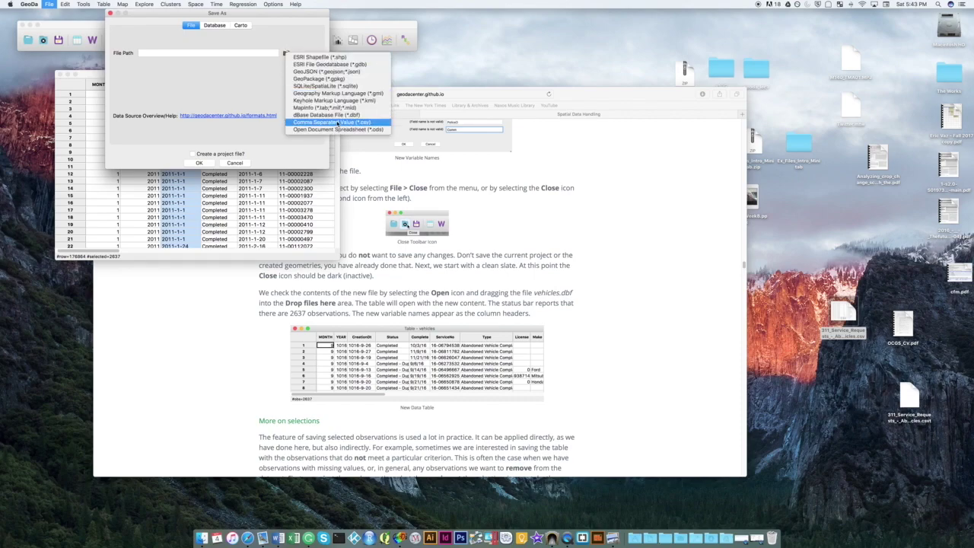
click(337, 115)
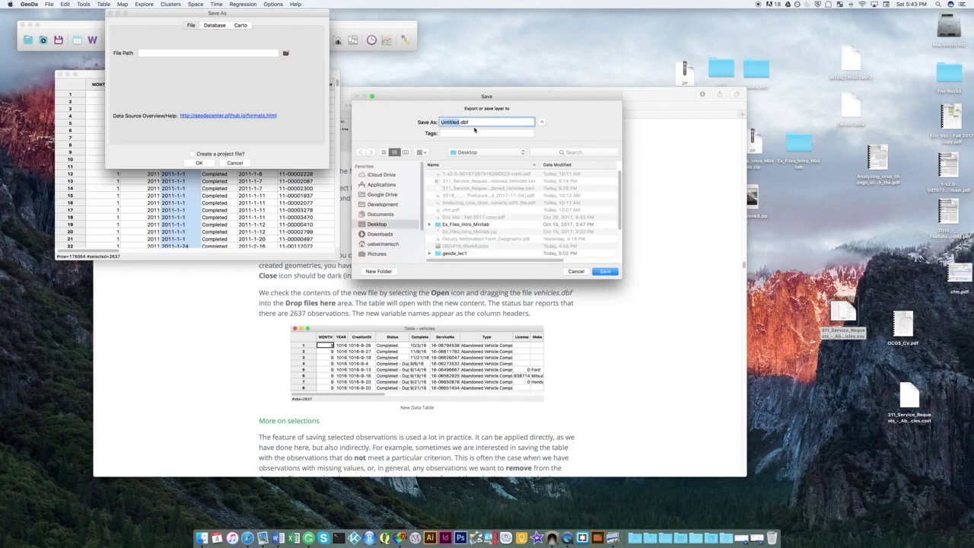
key(BackSpace)
text(vehicles)
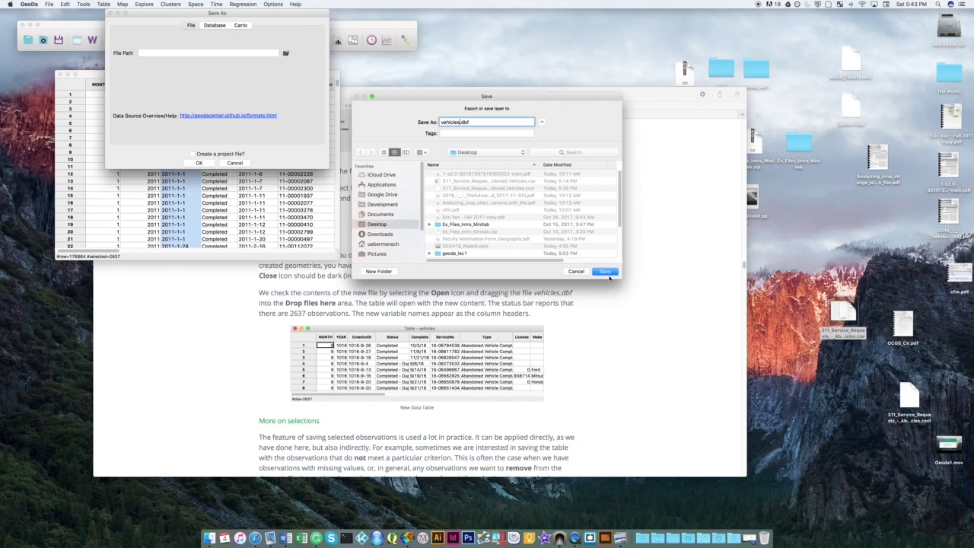
click(606, 272)
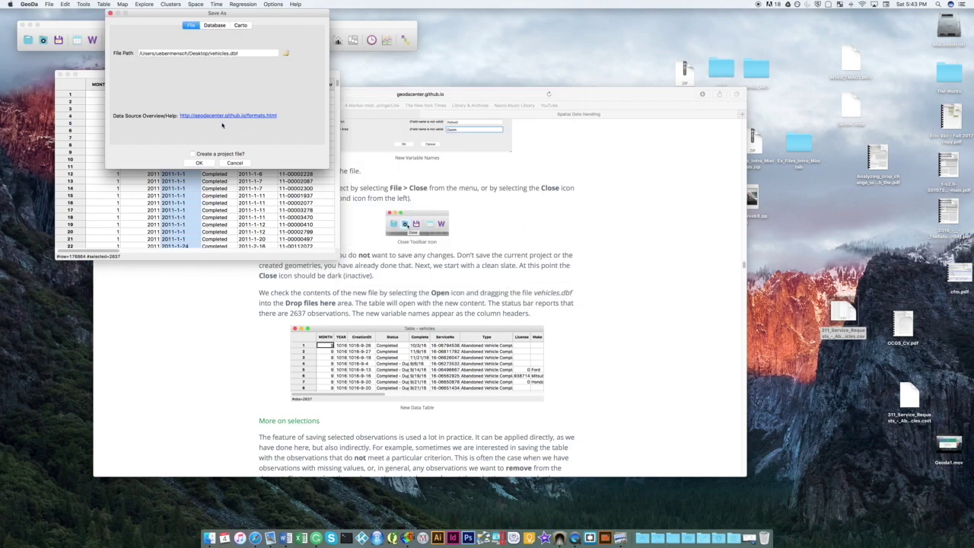
Confirm the export, review the flagged field names, and rename Creation Date to CreationDt
click(202, 164)
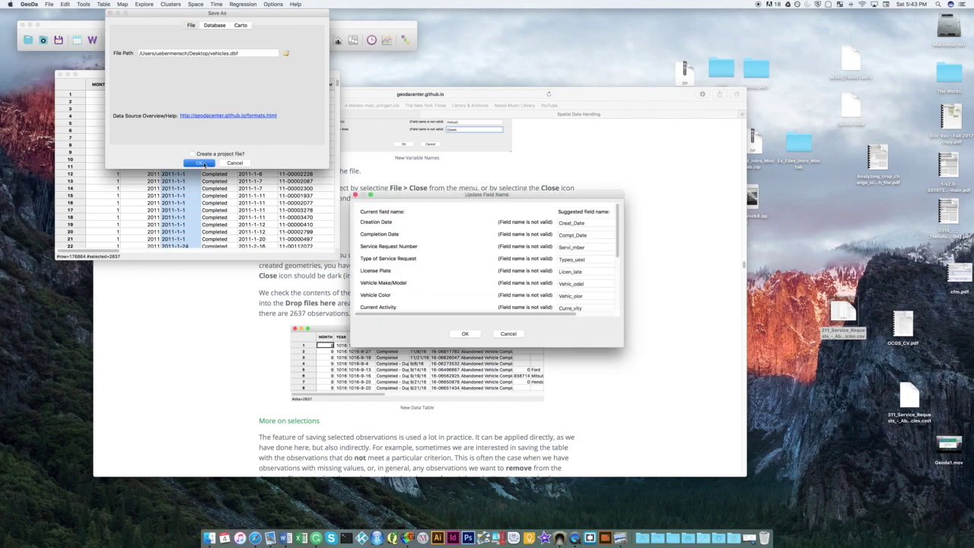
click(599, 223)
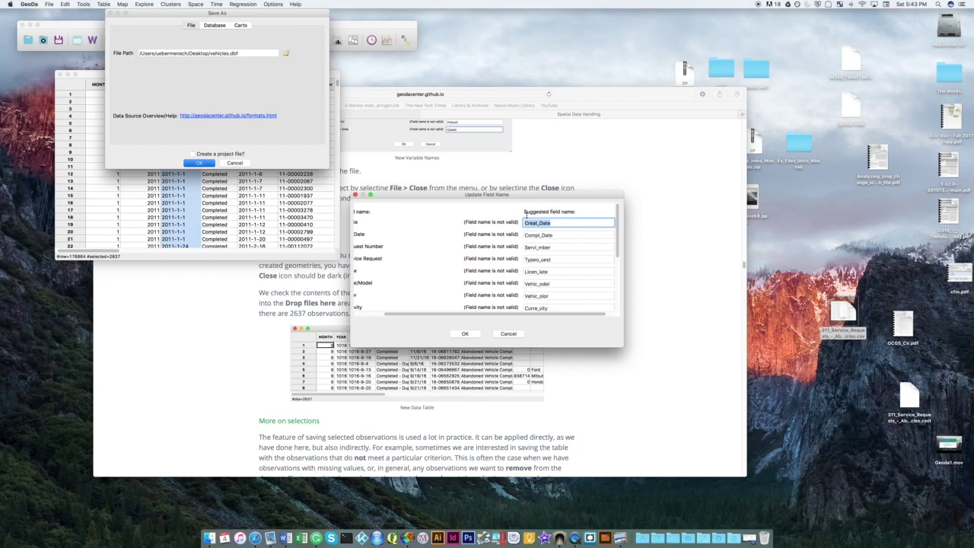
scroll(541, 316, left, 3)
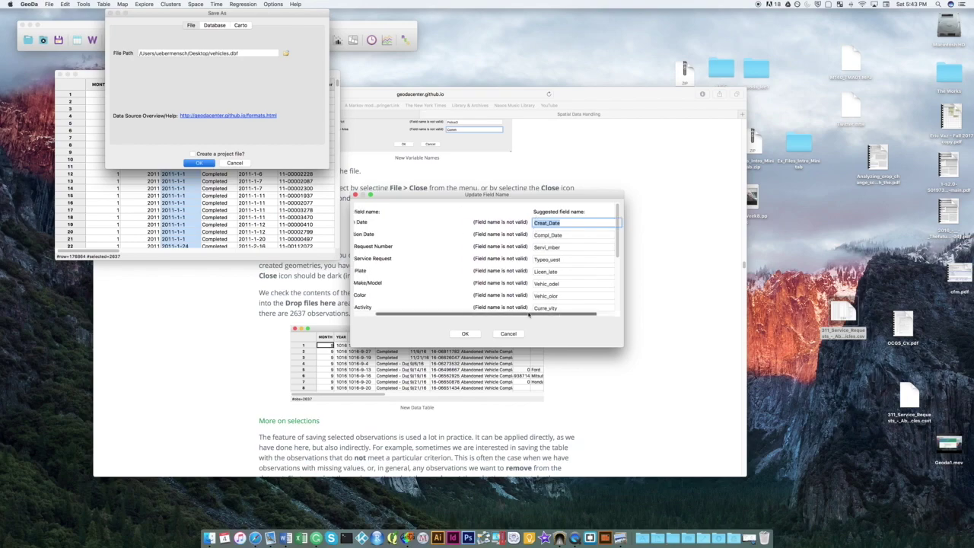
click(622, 346)
drag(505, 194, 745, 176)
scroll(510, 323, down, 15)
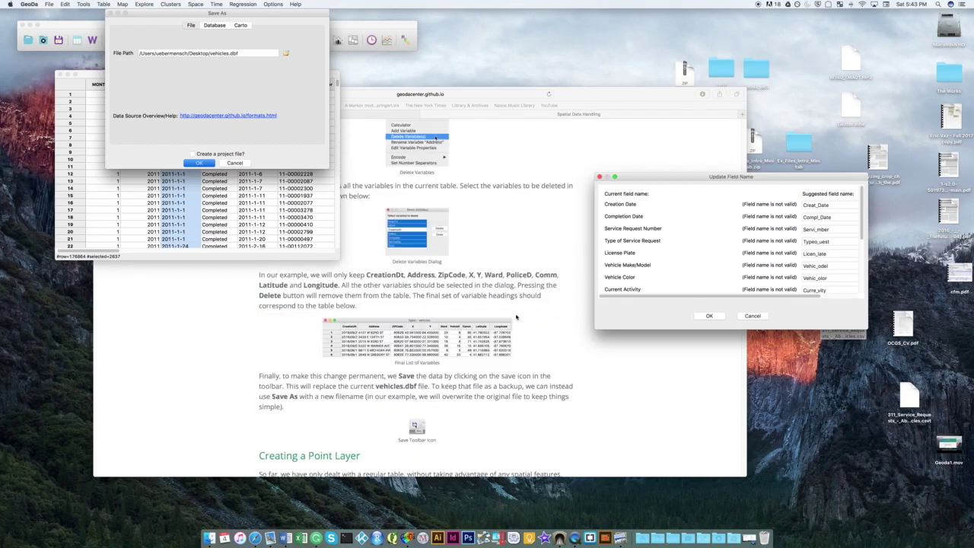
scroll(515, 316, down, 5)
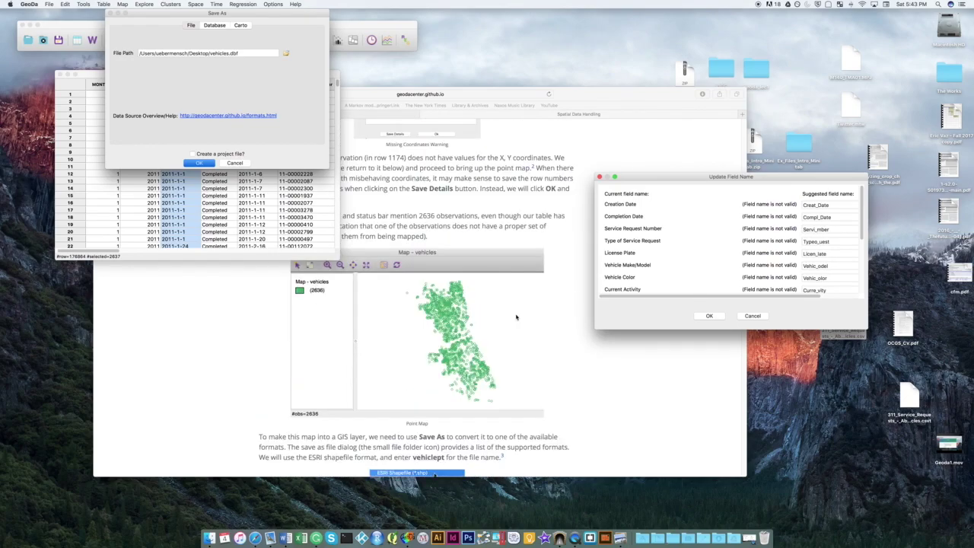
scroll(515, 317, down, 15)
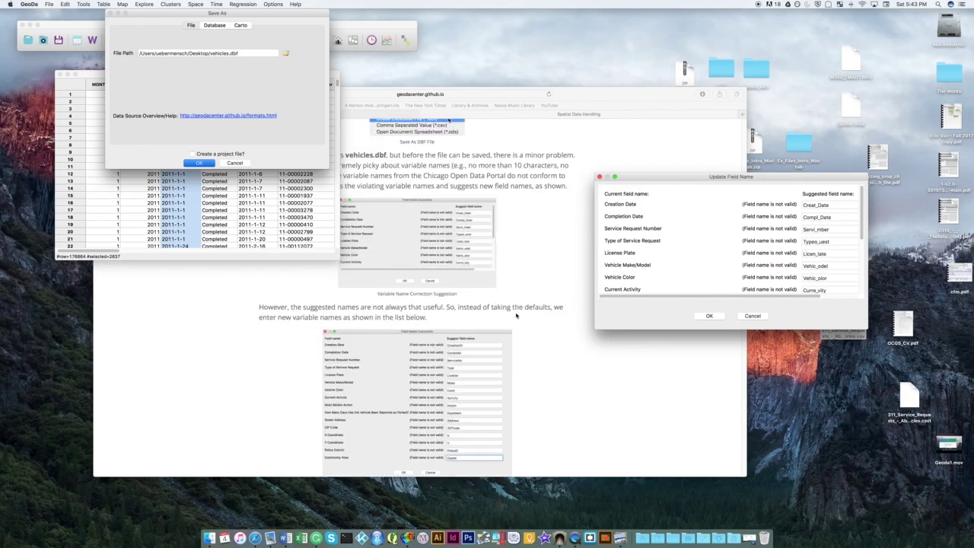
scroll(516, 316, down, 3)
drag(787, 180, 692, 207)
click(775, 239)
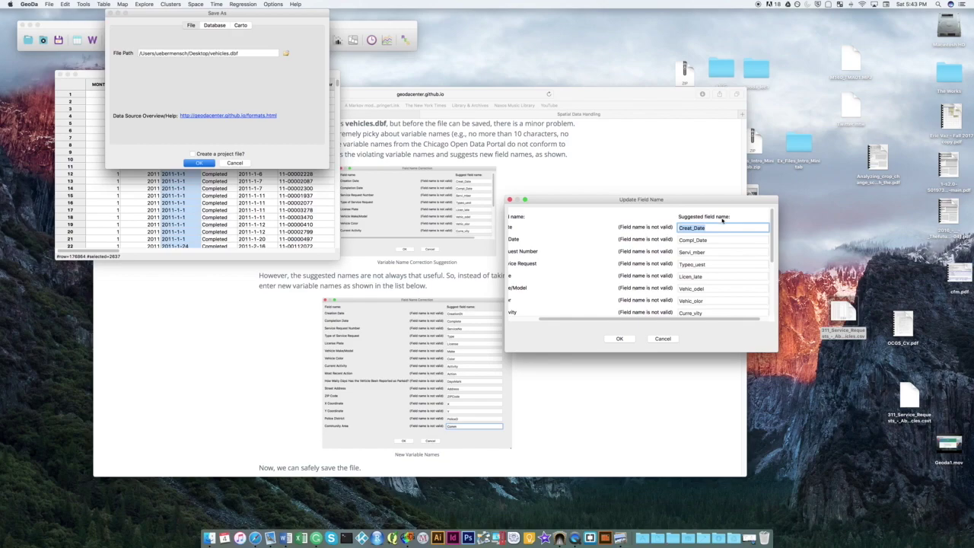
text(CreationDt)
Rename Completion Date through Vehicle Make/Model to Complete, ServiceNo, Type, License and Make
drag(773, 351, 889, 461)
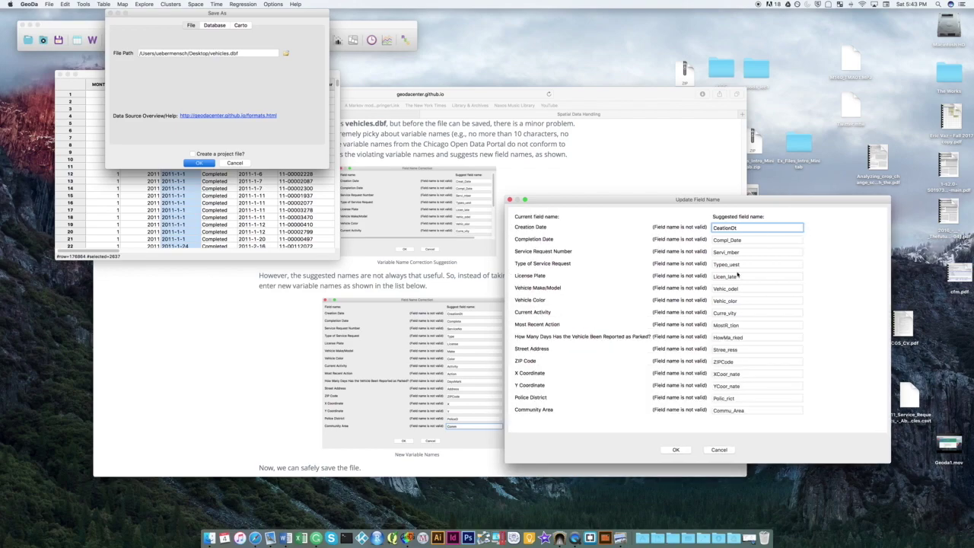
double_click(758, 242)
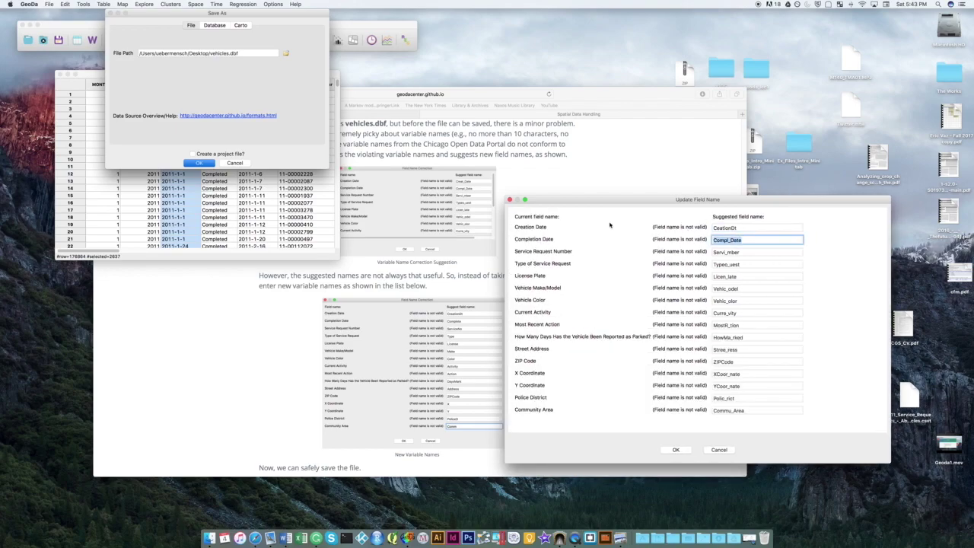
text(Complete)
key(Tab)
key(BackSpace)
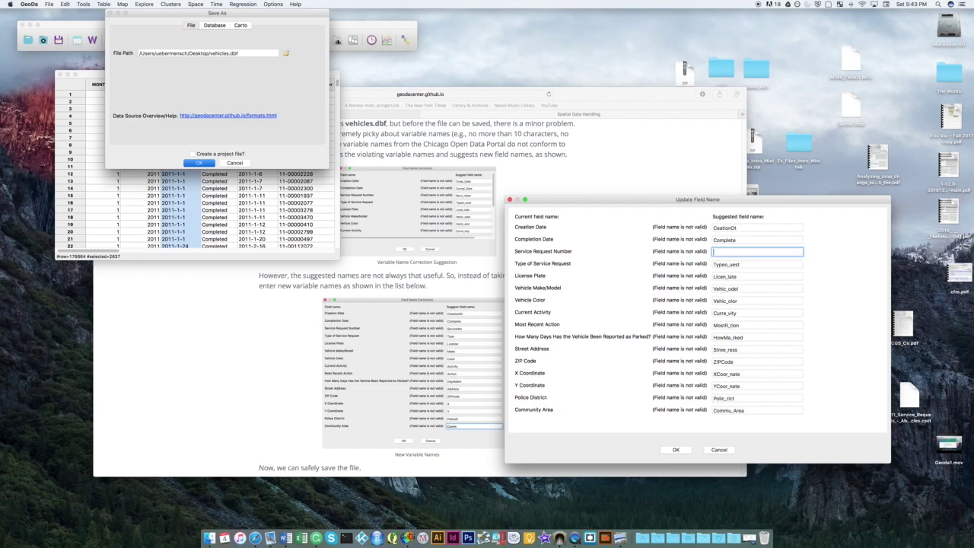
text(ServiceNo)
key(Tab)
key(BackSpace)
text(Type)
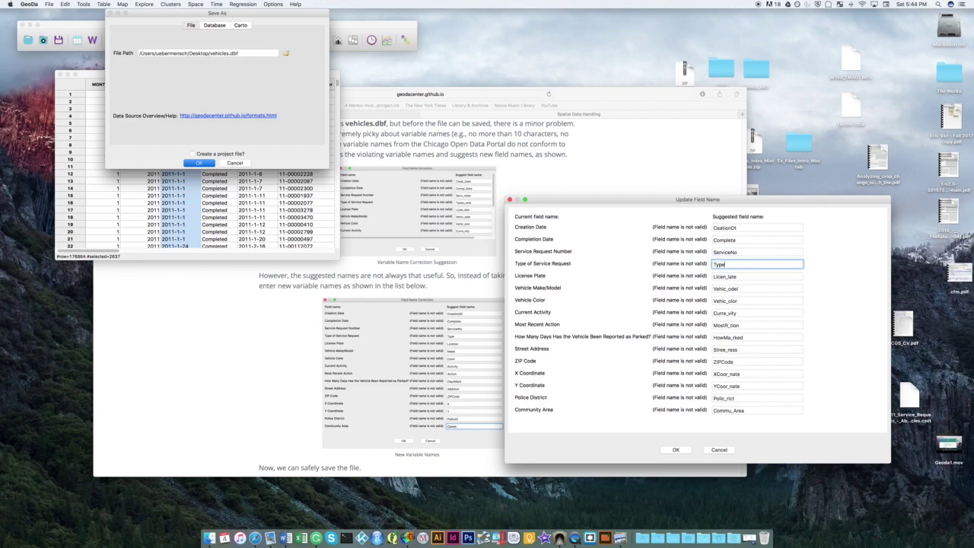
key(Tab)
key(BackSpace)
text(License)
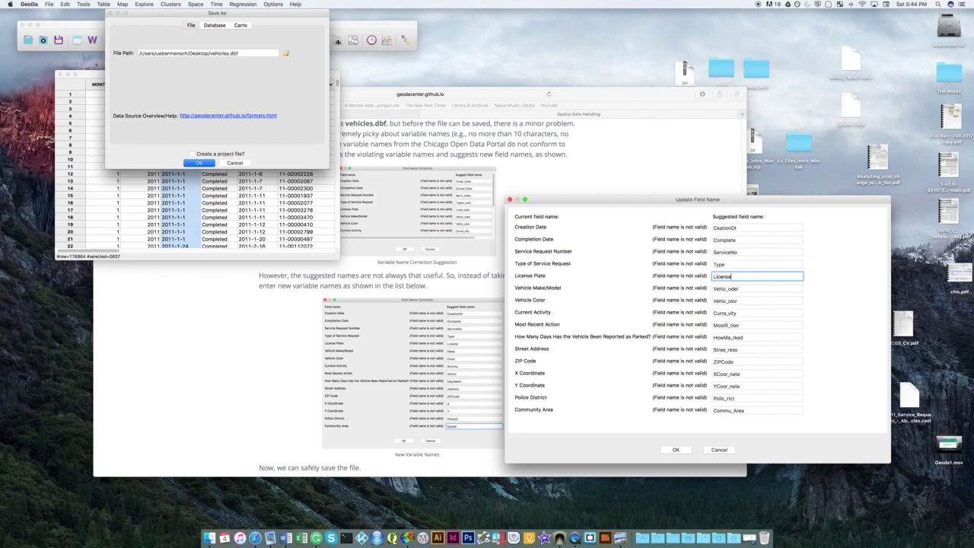
key(Tab)
key(BackSpace)
text(Make)
Rename the remaining fields to Color, Activity, Action, DaysMark, Address, X, Y, PoliceD and Comm
key(Tab)
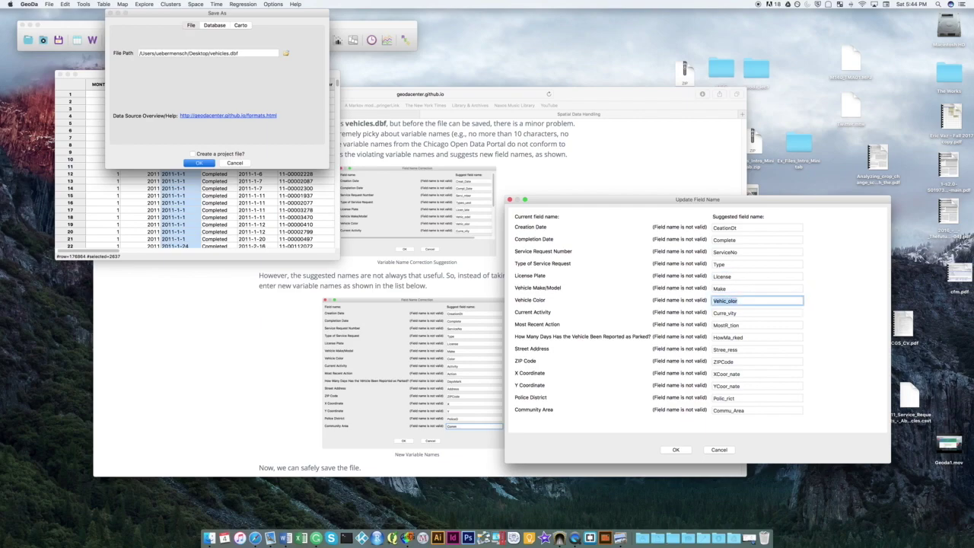
key(BackSpace)
text(Color)
key(Tab)
key(BackSpace)
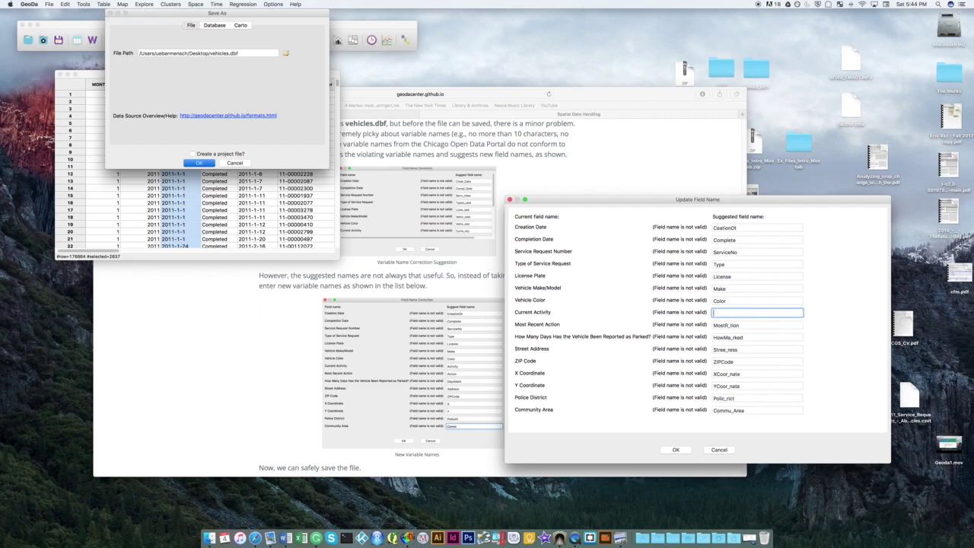
text(Activity)
key(Tab)
key(BackSpace)
text(Action)
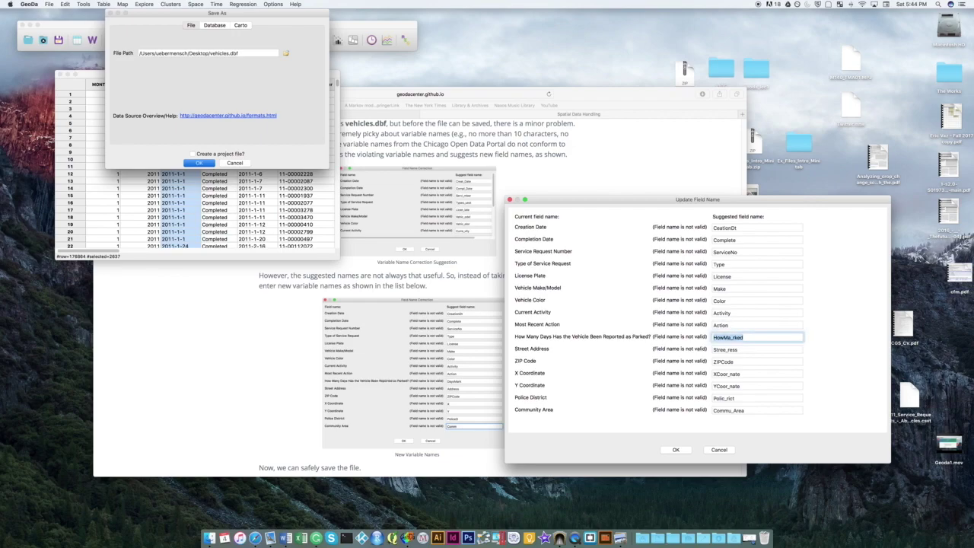
key(Tab)
text(DaysMark)
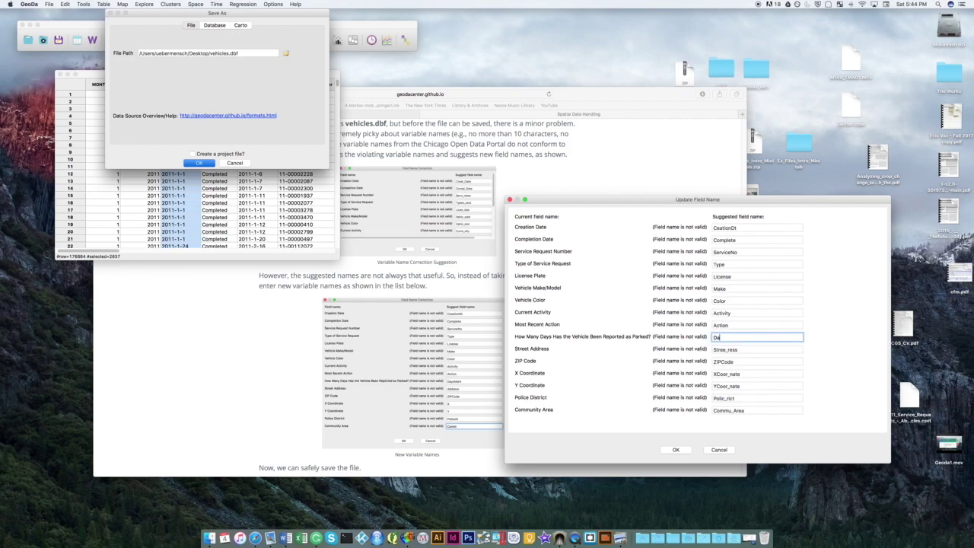
key(Tab)
text(Address)
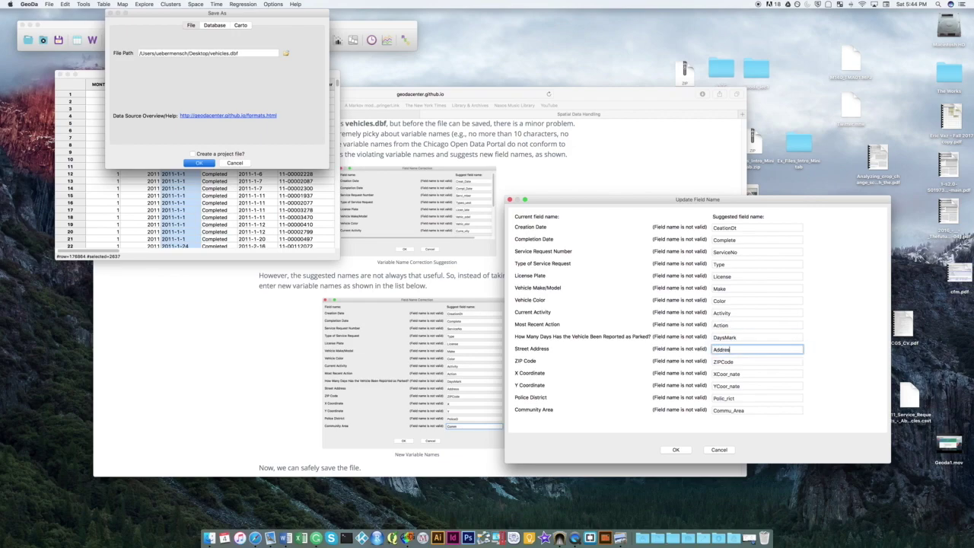
key(Tab)
key(Tab)
text(X)
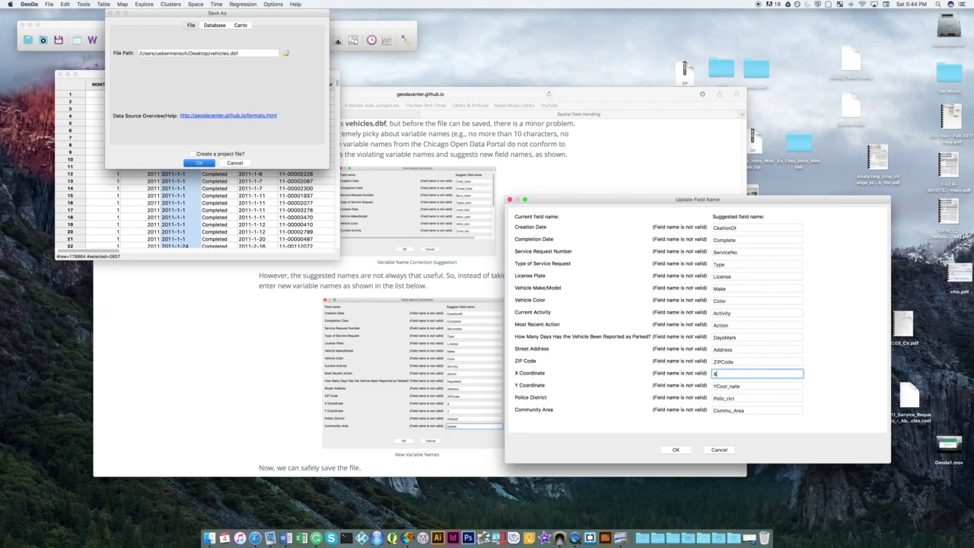
key(Tab)
text(Y)
key(Tab)
text(PoliceD)
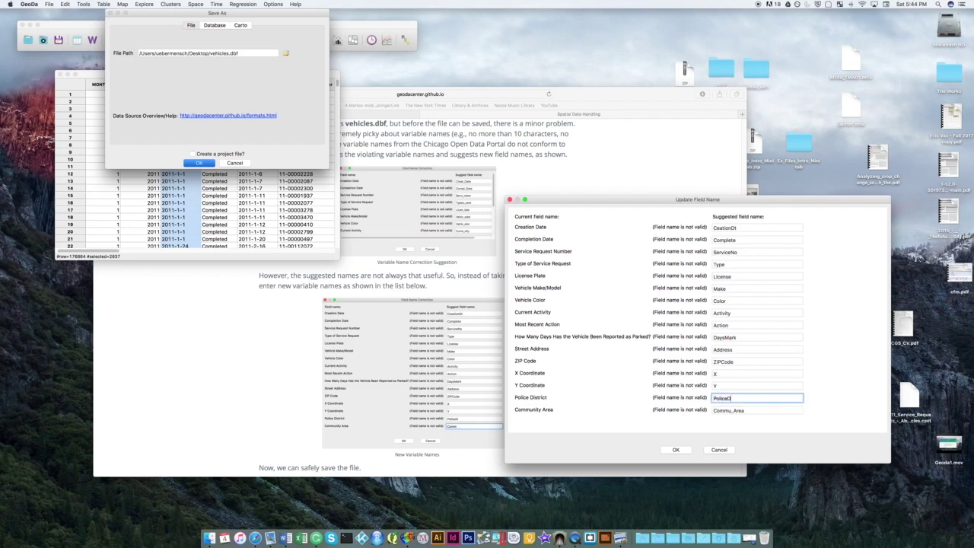
key(Tab)
text(Comm)
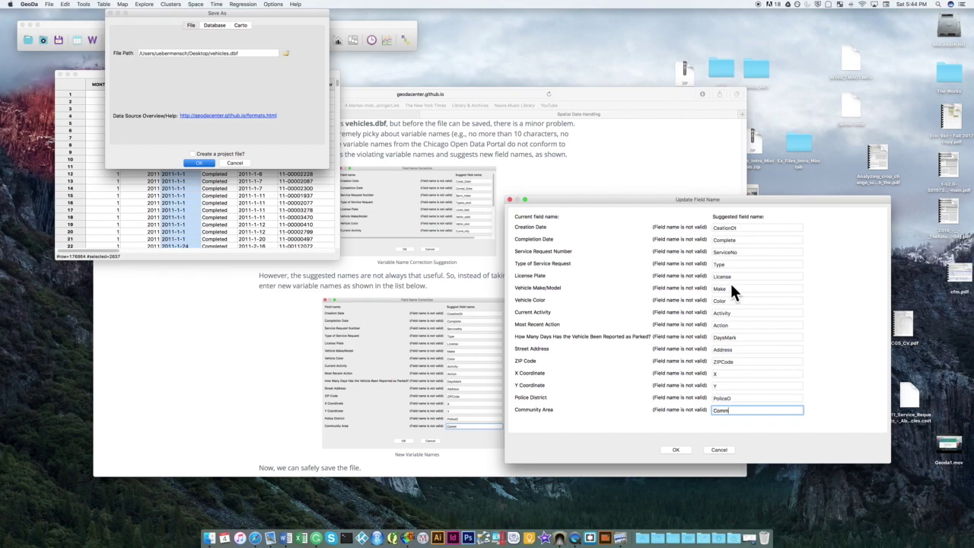
drag(738, 211, 683, 195)
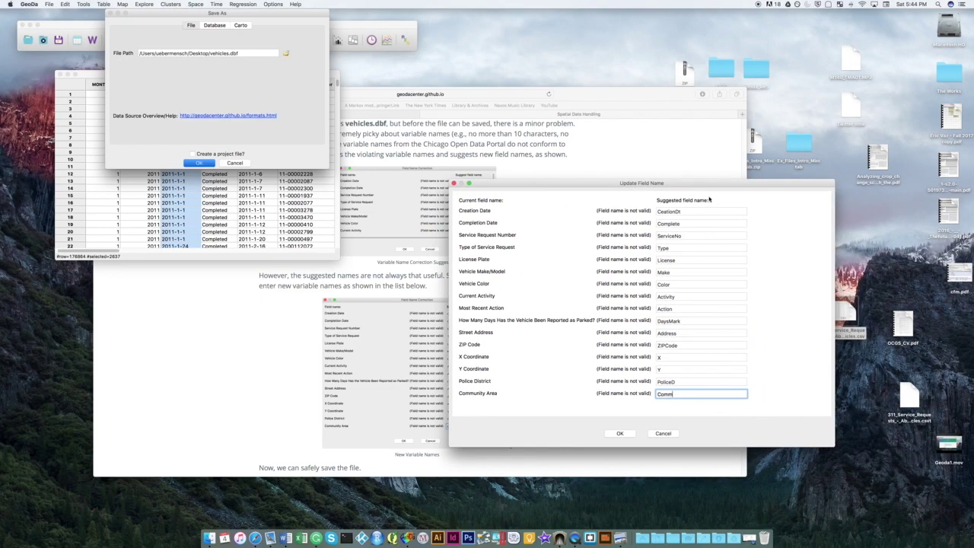
drag(617, 198, 558, 186)
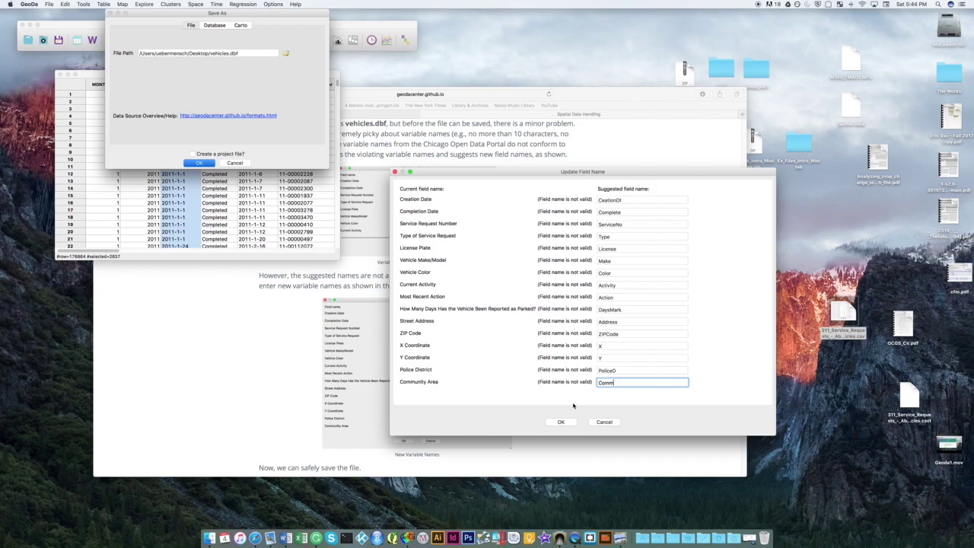
Accept the new field names to write vehicles.dbf, then glance at the tutorial
click(561, 422)
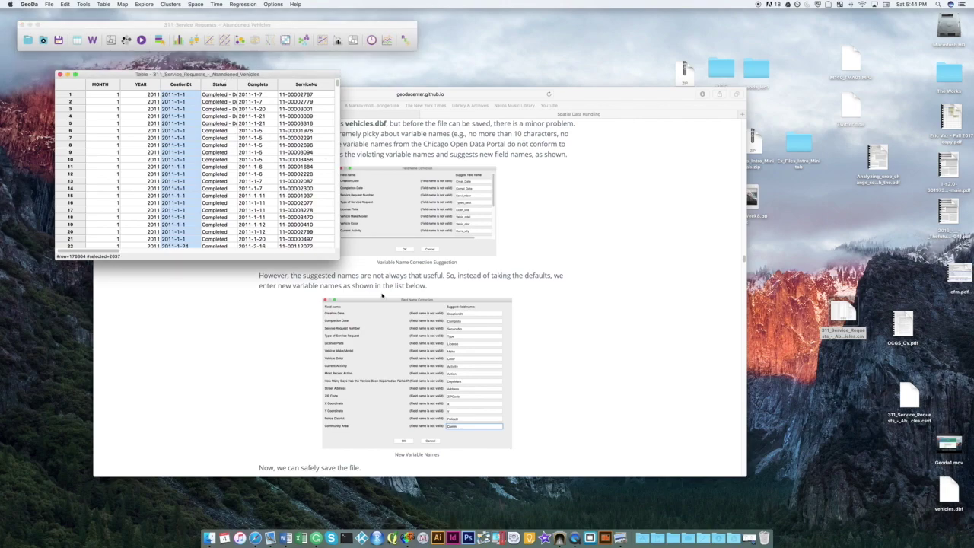
click(514, 284)
scroll(512, 283, down, 15)
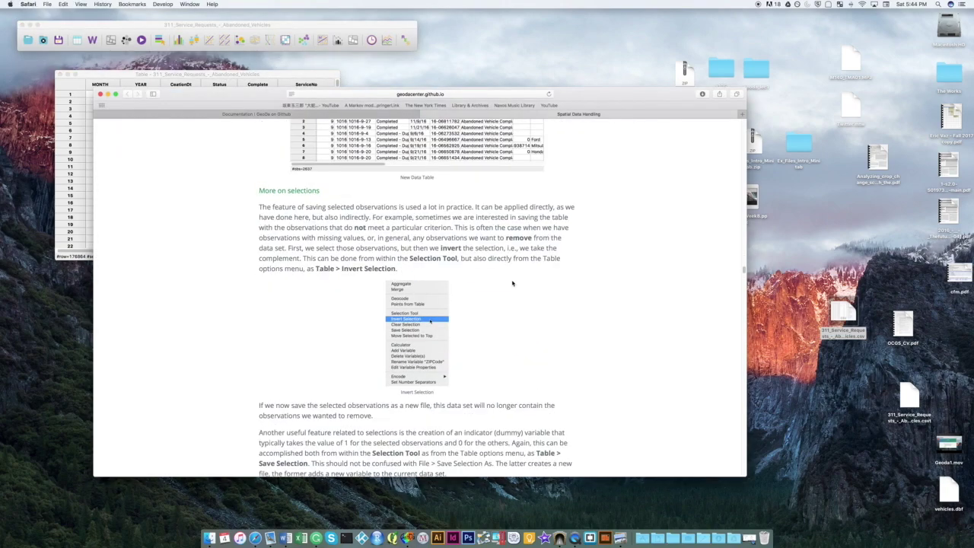
scroll(512, 283, up, 3)
Close the original project without saving its changes
click(99, 74)
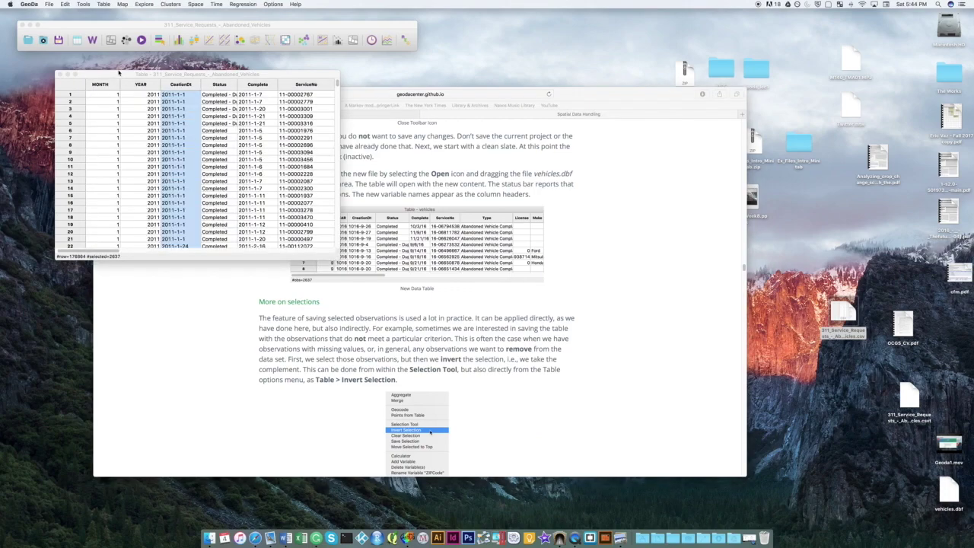
click(43, 39)
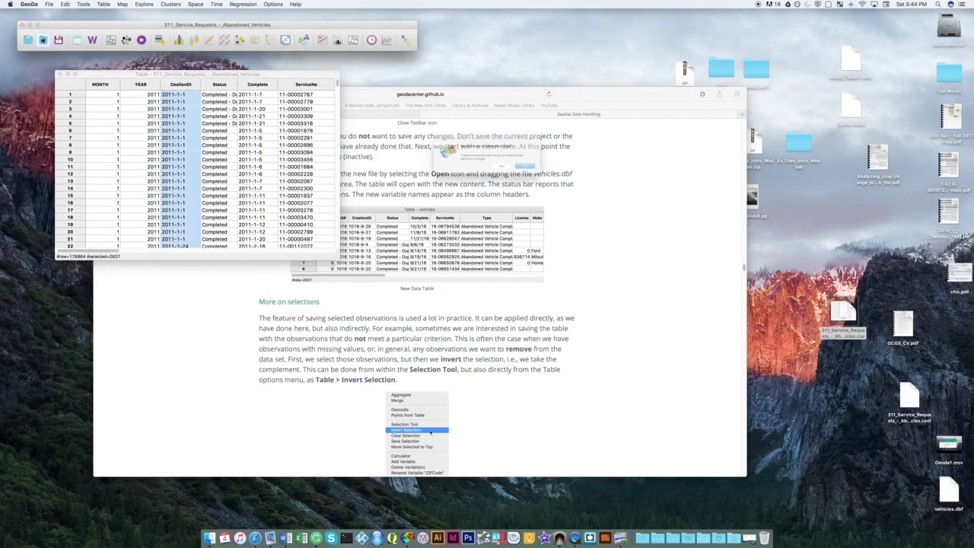
drag(518, 176, 164, 74)
drag(508, 174, 229, 89)
click(515, 172)
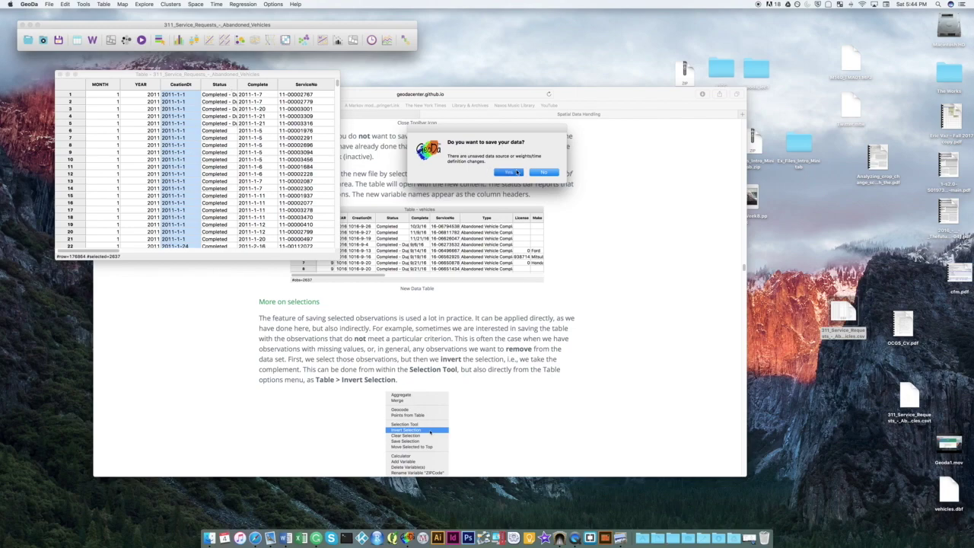
click(546, 172)
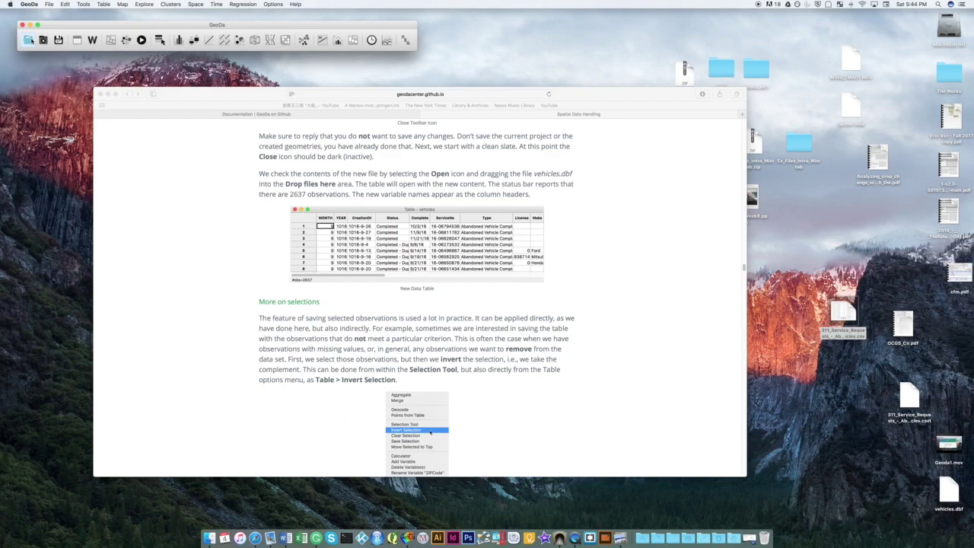
click(28, 39)
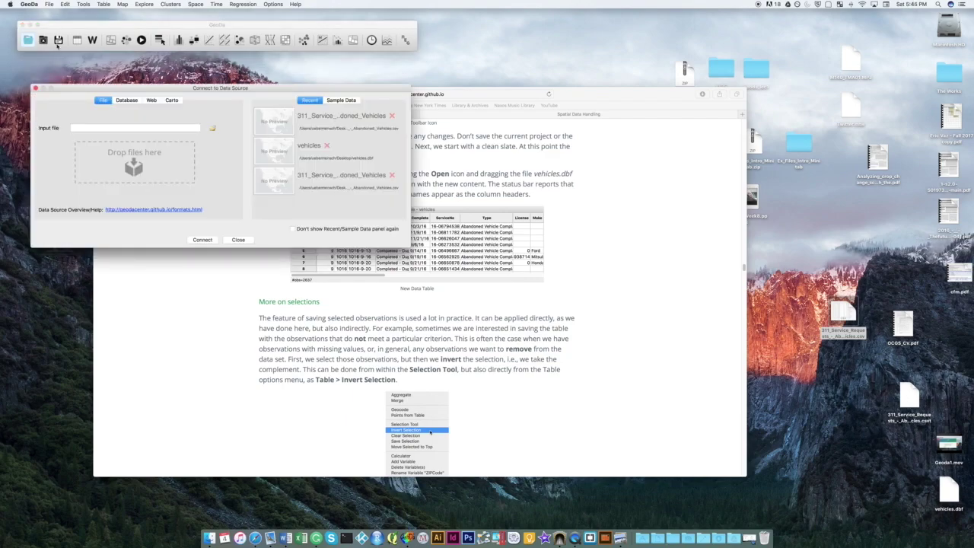
Load vehicles.dbf into GeoDa by dropping it from the desktop onto the data source window
drag(949, 492, 139, 157)
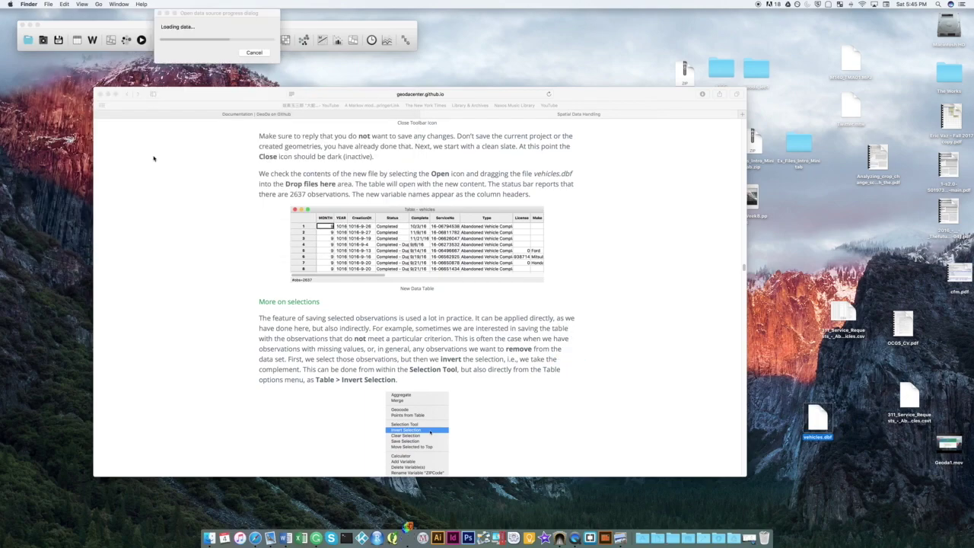